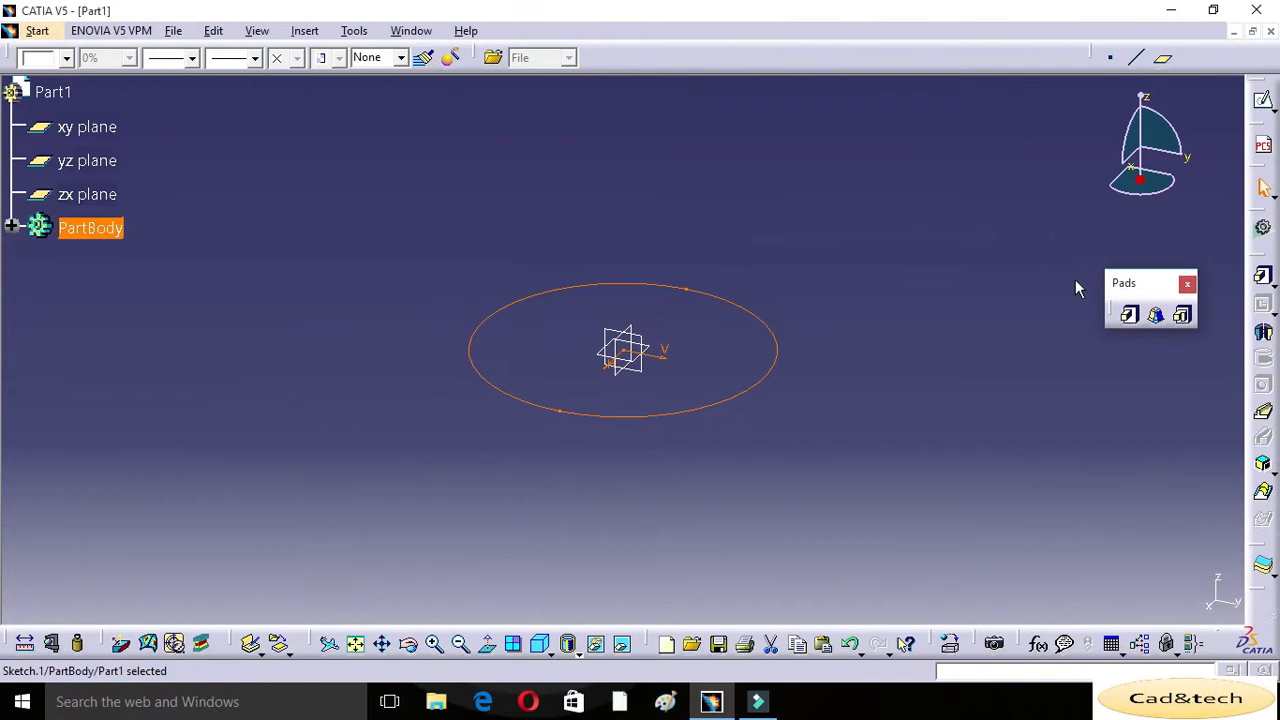
# Start a pad from the circular sketch and set its first-limit length to 20 mm
pyautogui.click(1129, 318)
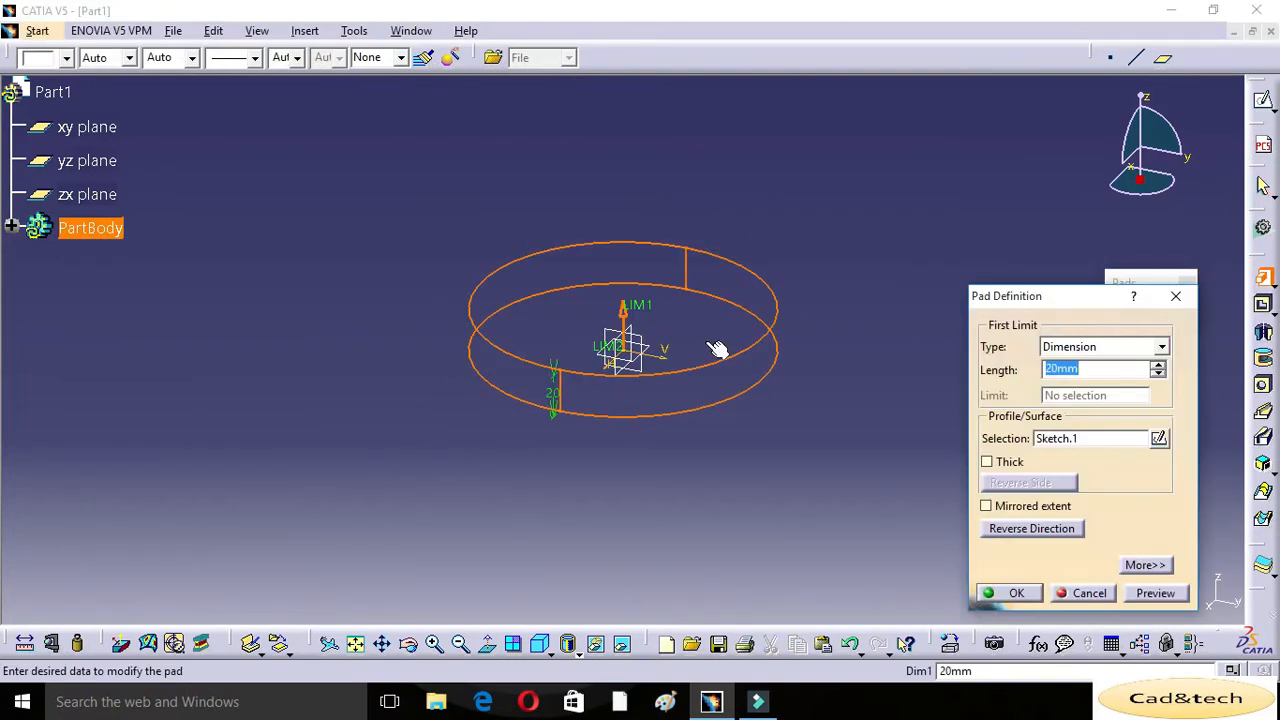
pyautogui.moveTo(643, 306); pyautogui.dragTo(662, 188)
pyautogui.moveTo(647, 232); pyautogui.dragTo(645, 276)
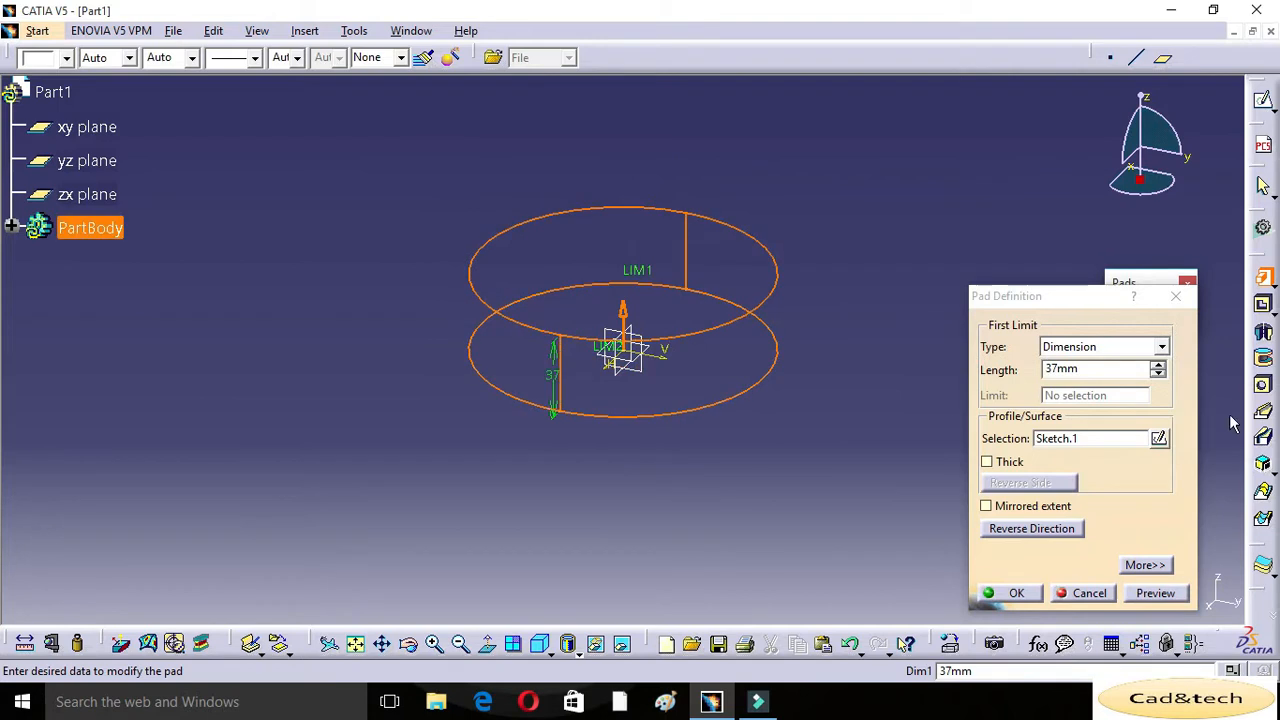
pyautogui.moveTo(1097, 366); pyautogui.dragTo(1030, 367)
pyautogui.write('2')
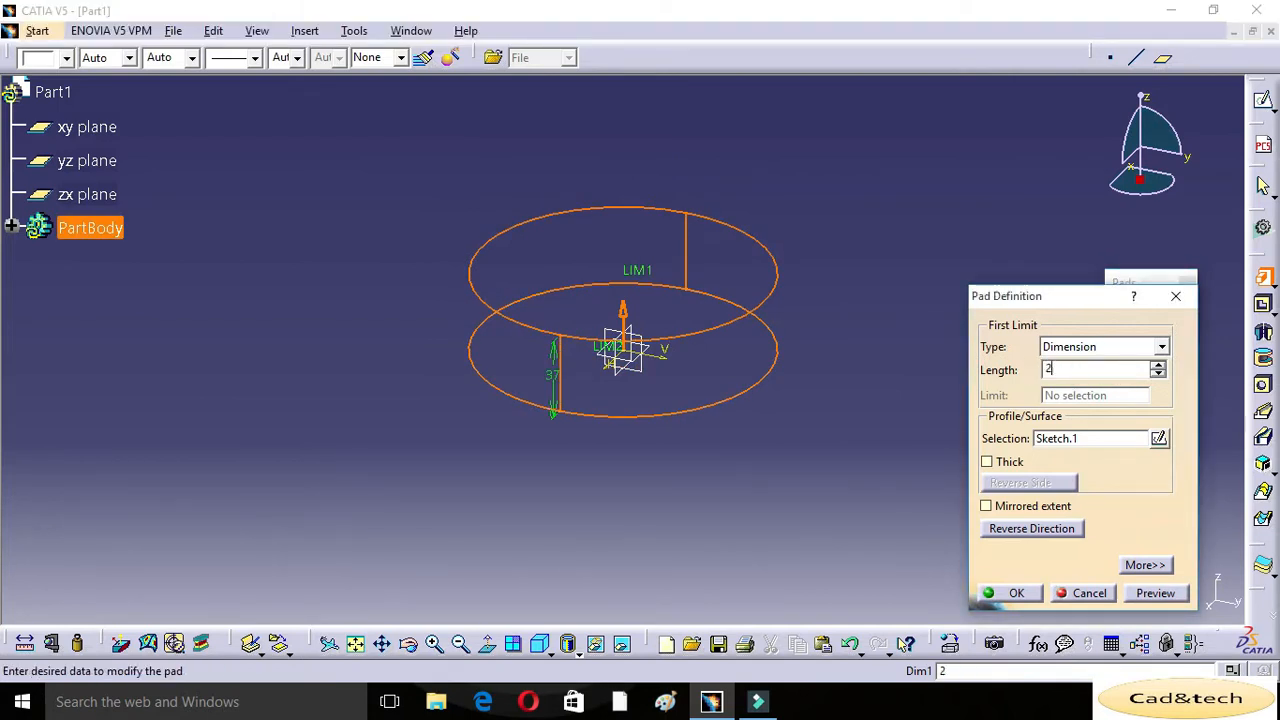
pyautogui.write('0')
pyautogui.press('Return')
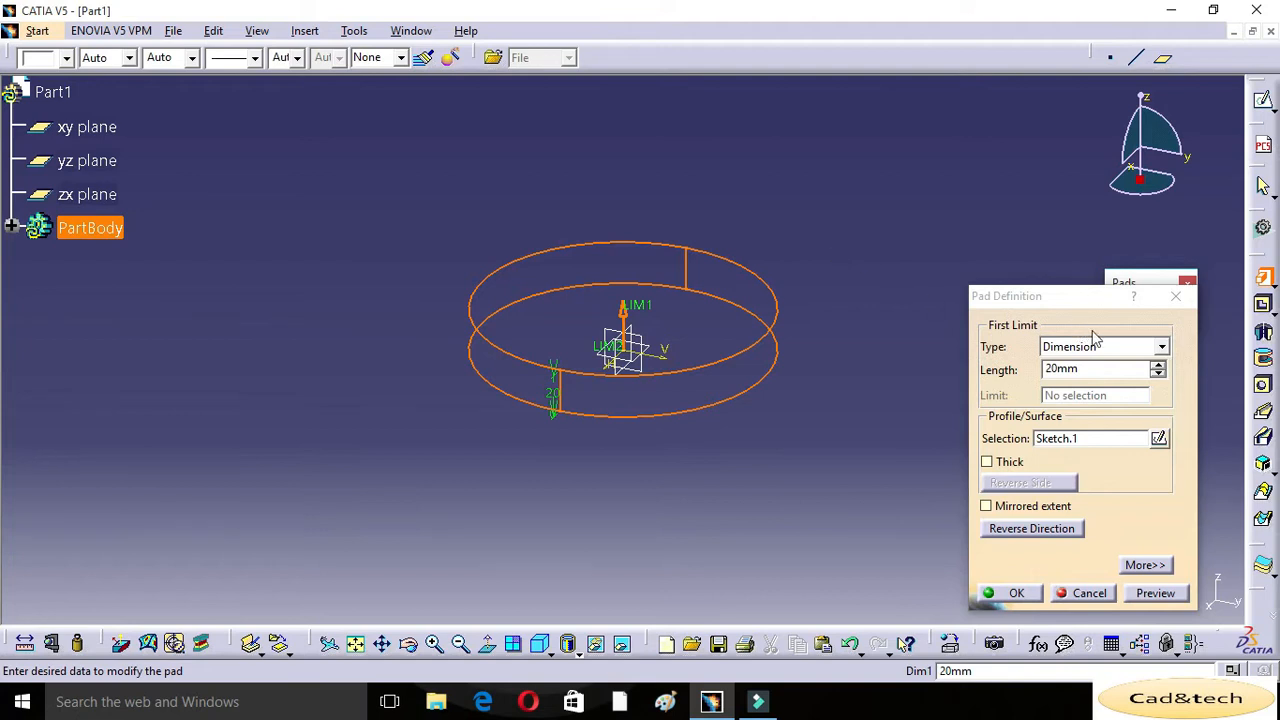
# Preview the pad and review the first-limit types, keeping Dimension
pyautogui.click(1160, 350)
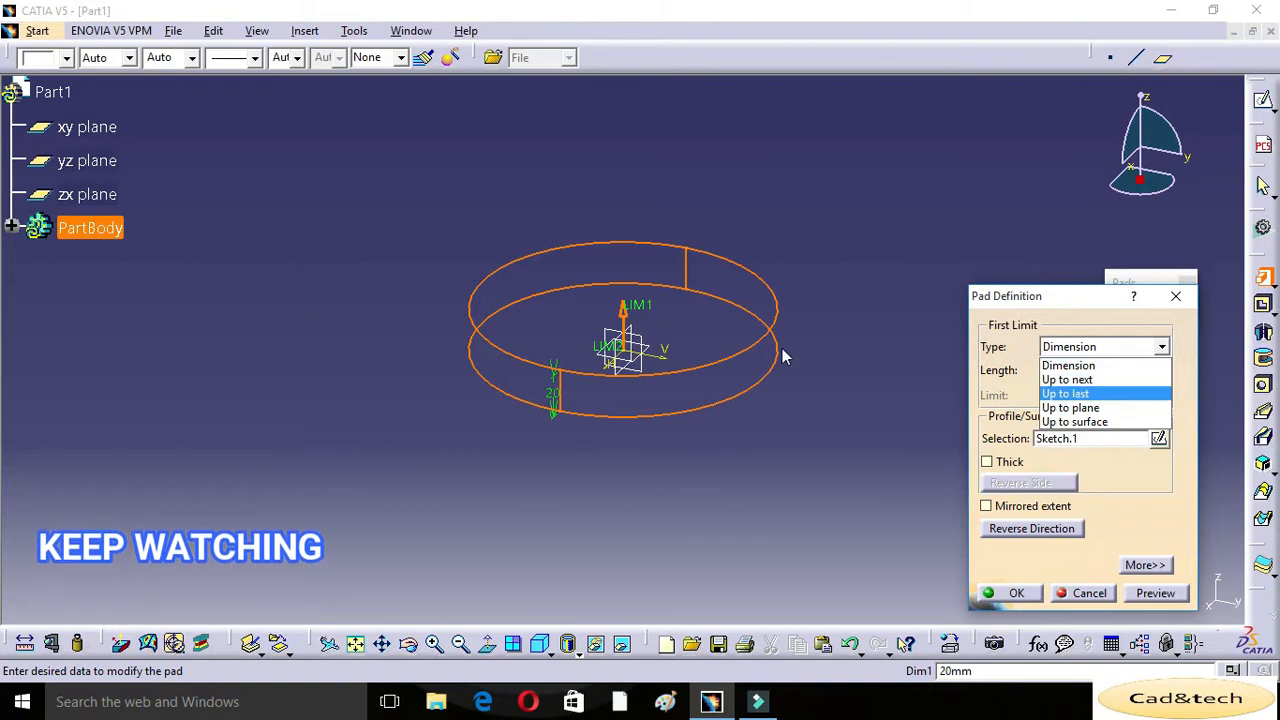
pyautogui.click(1158, 588)
pyautogui.click(1155, 592)
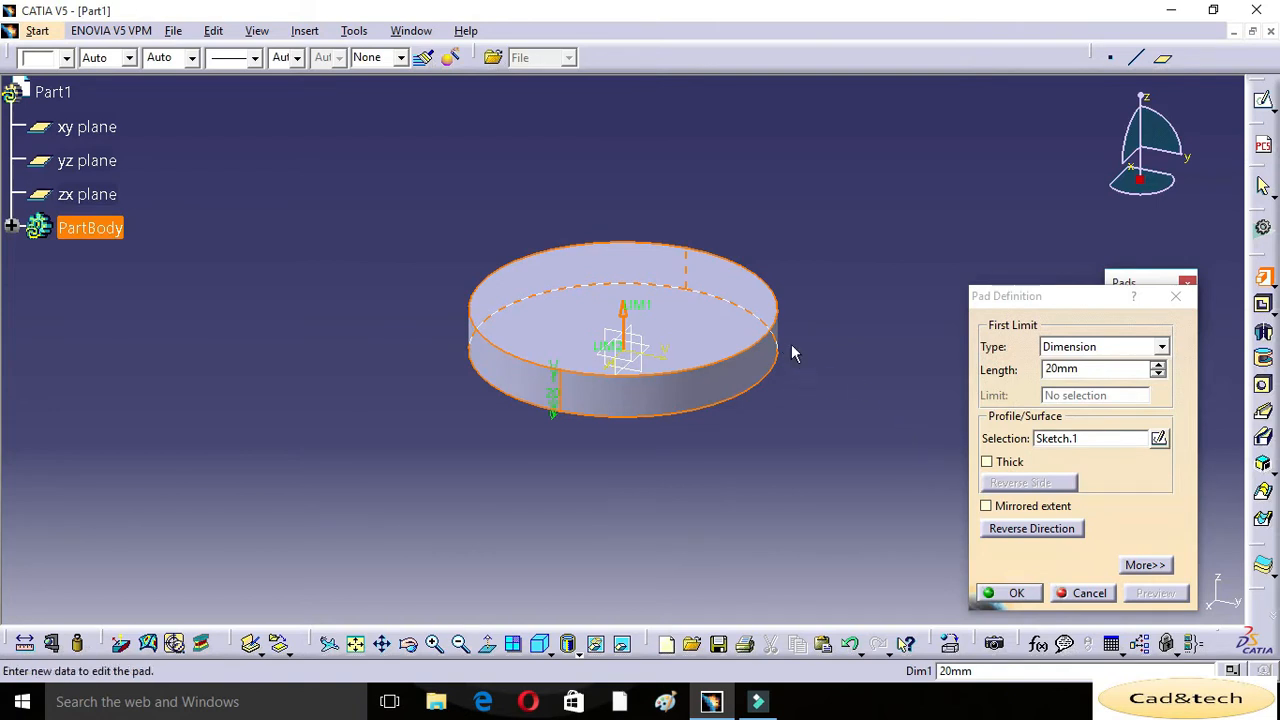
pyautogui.click(1161, 347)
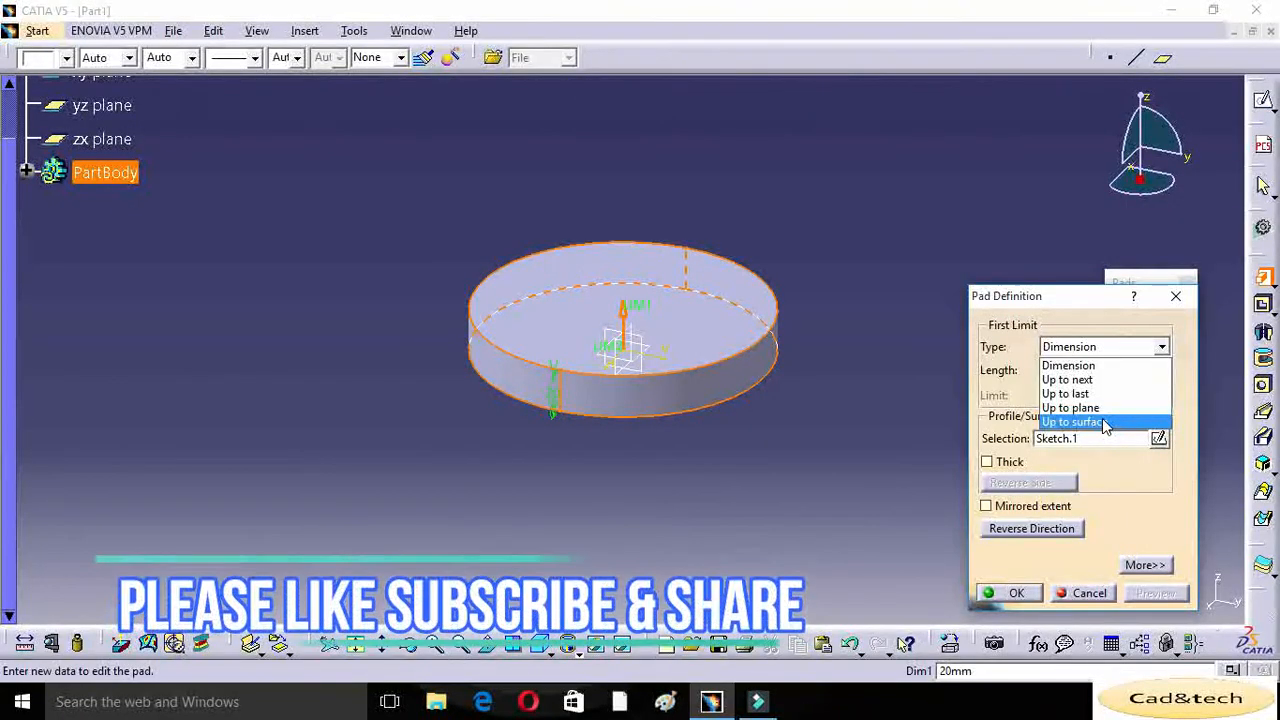
pyautogui.click(1068, 365)
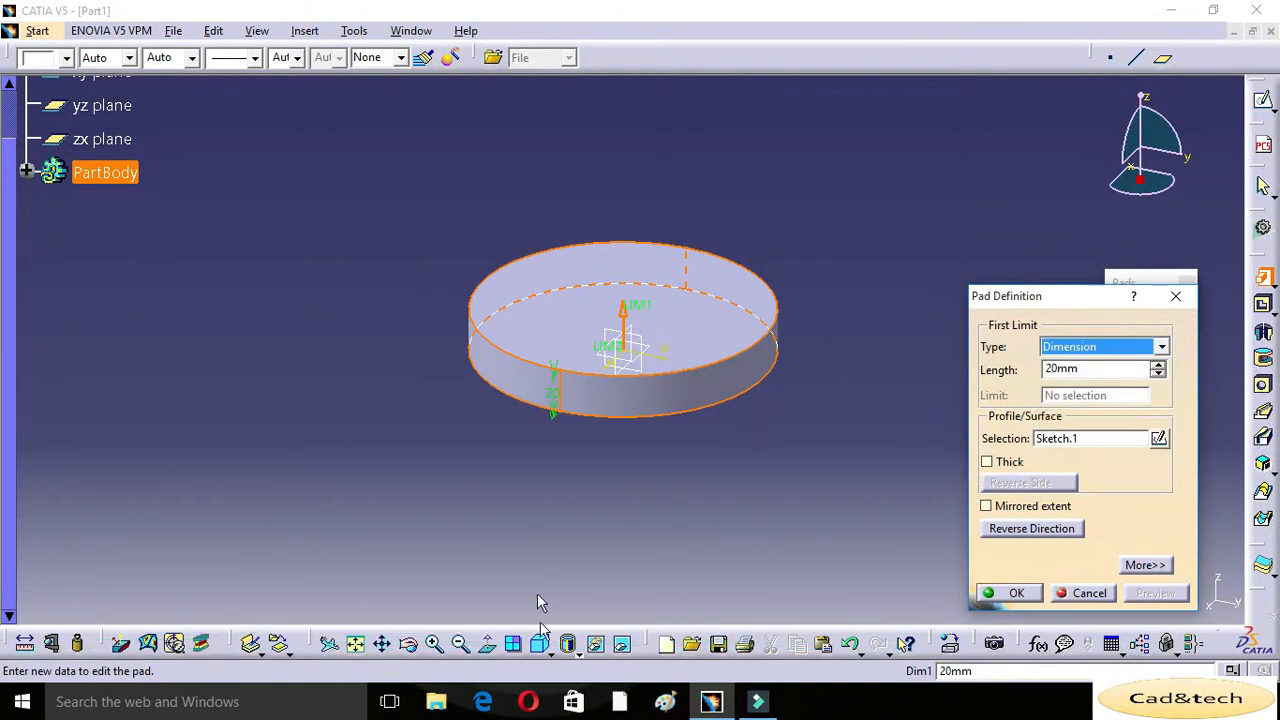
# Enable the Thick option for the pad and set Thickness1 to 5 mm
pyautogui.click(986, 463)
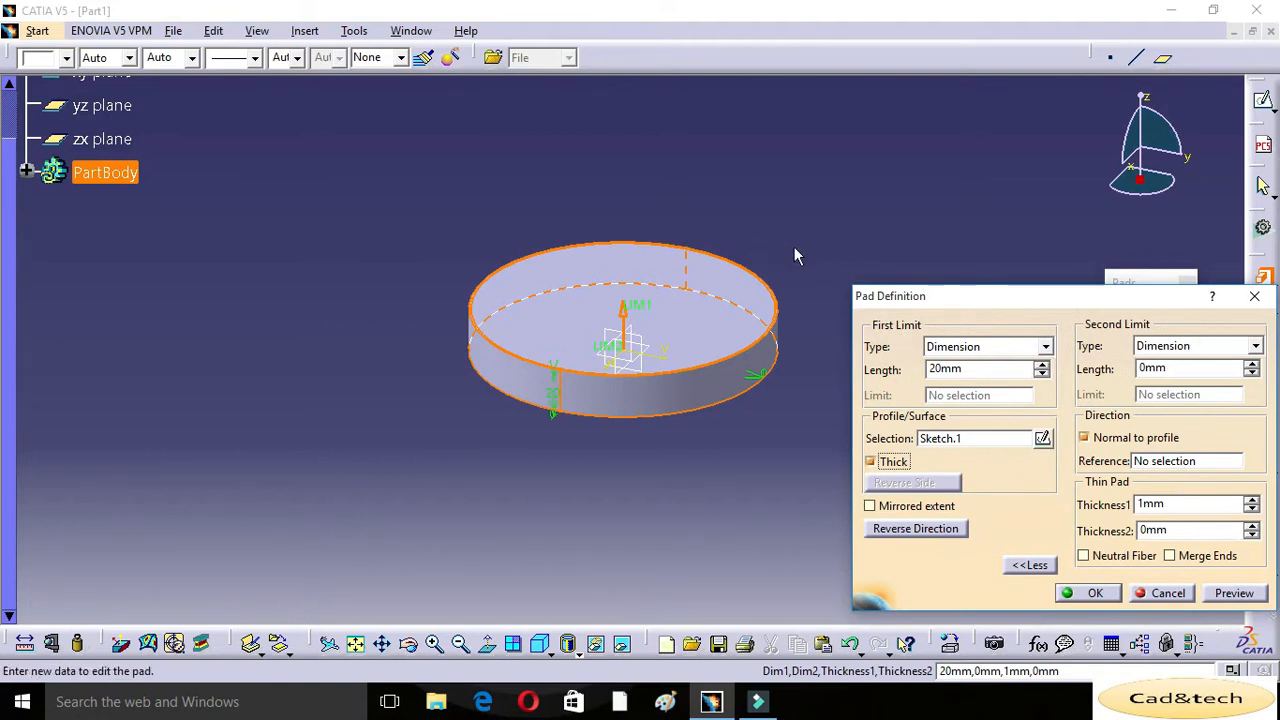
pyautogui.moveTo(774, 260); pyautogui.dragTo(689, 283, button='middle')
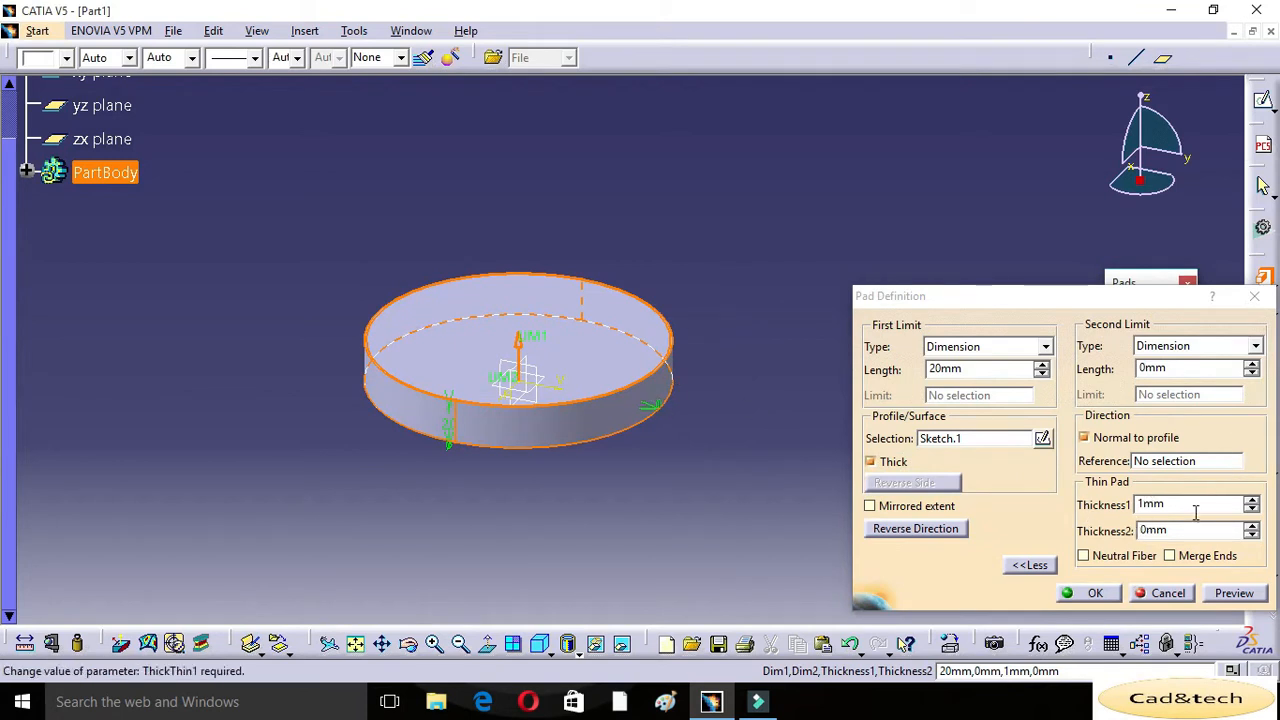
pyautogui.click(1251, 500)
pyautogui.click(1251, 500)
pyautogui.click(1251, 500)
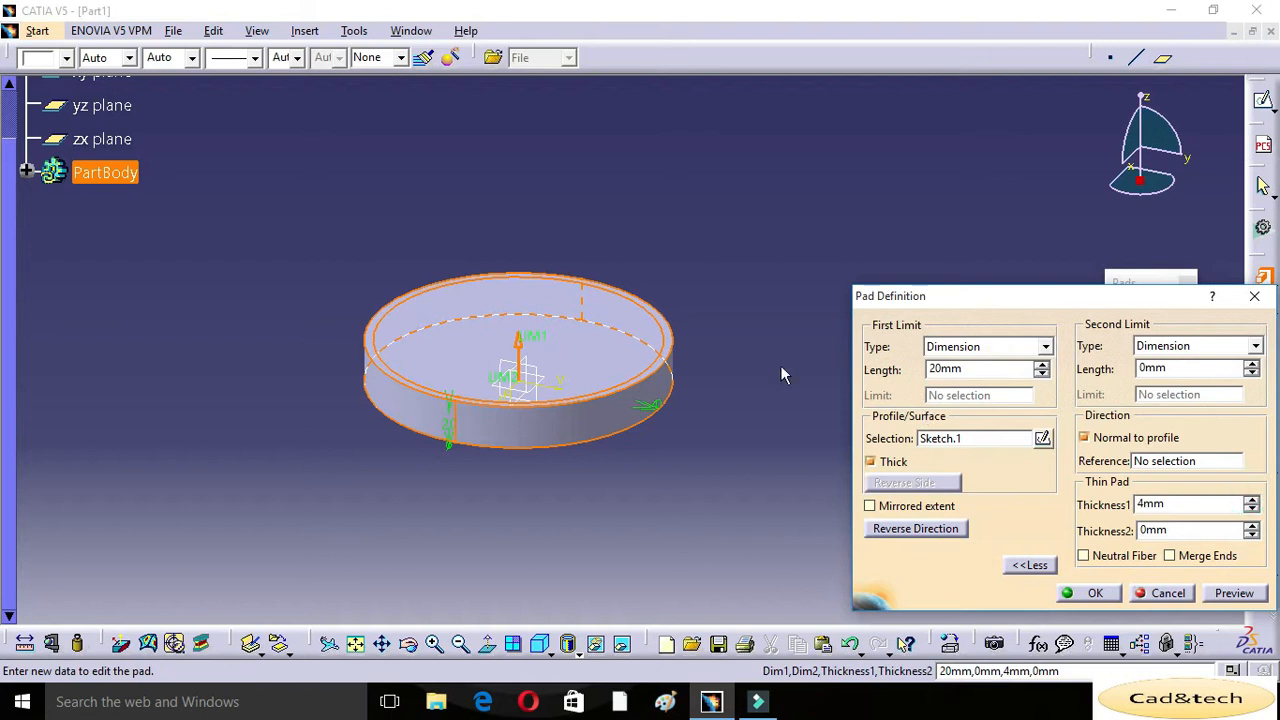
pyautogui.click(1251, 500)
pyautogui.click(1251, 500)
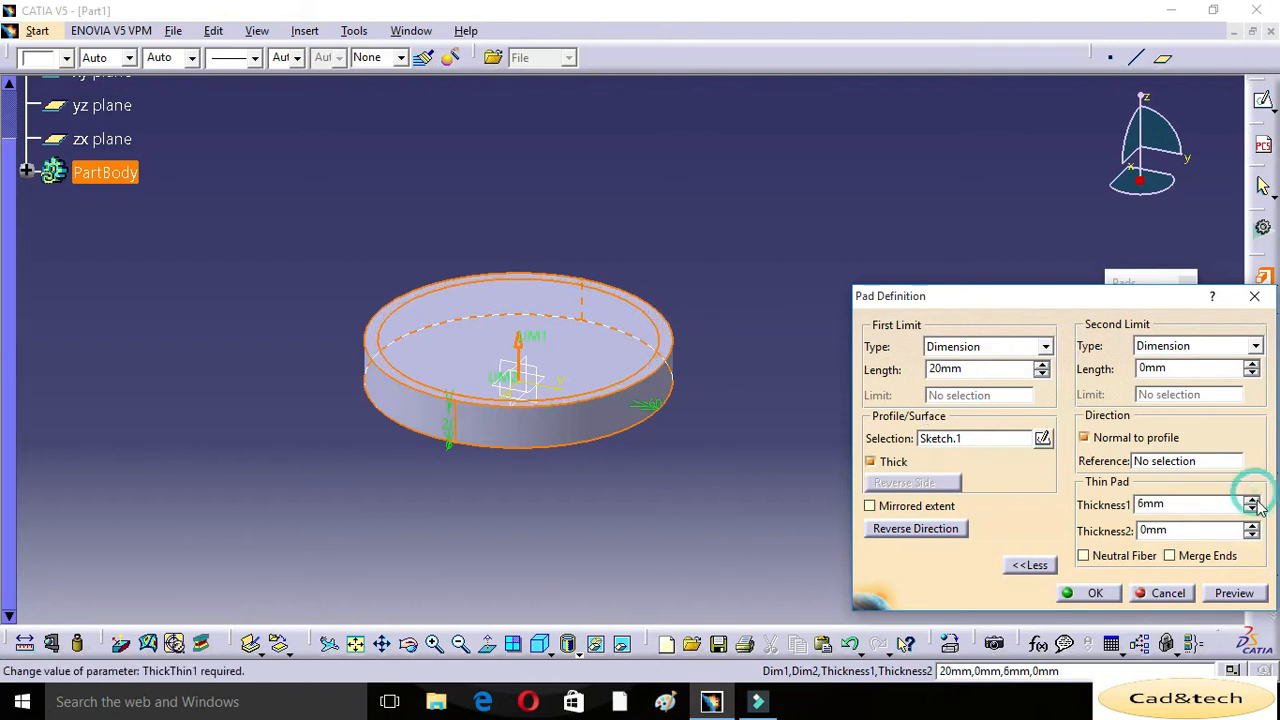
pyautogui.click(1251, 509)
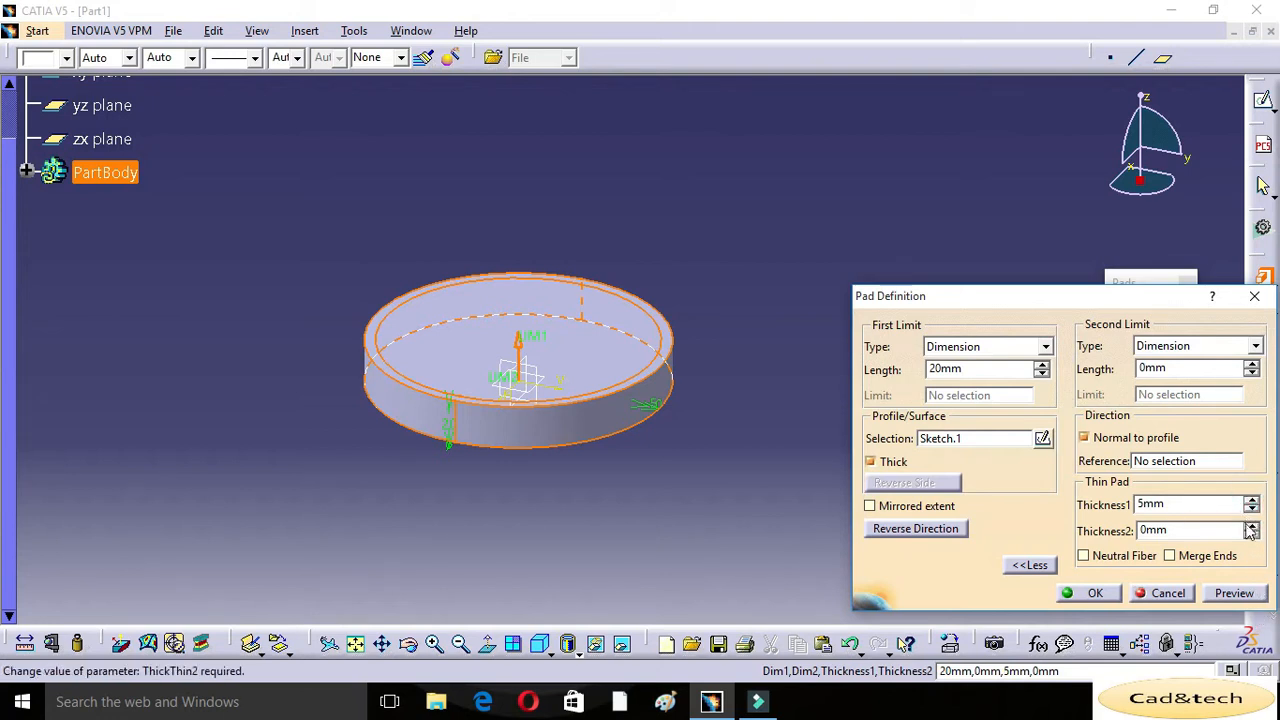
# Set Thickness2 to 4 mm, preview the thin pad and inspect the ring from several angles
pyautogui.click(1251, 525)
pyautogui.click(1251, 525)
pyautogui.click(1251, 525)
pyautogui.click(1251, 525)
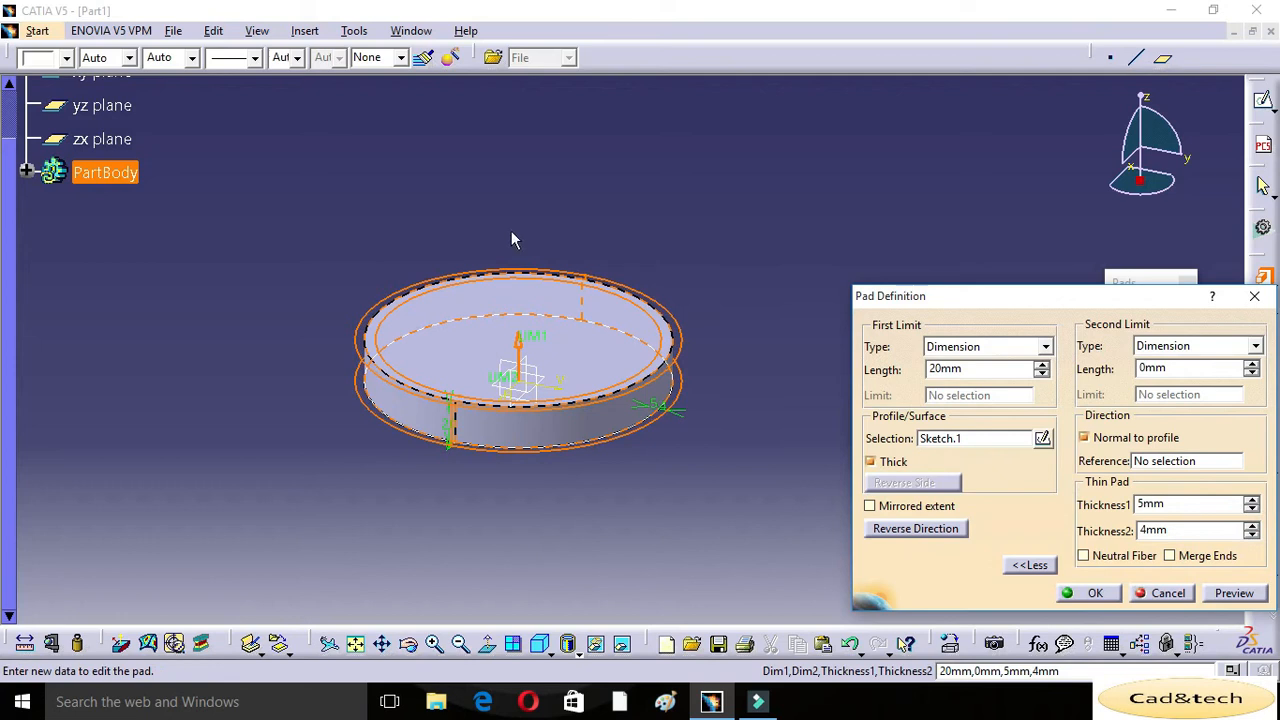
pyautogui.click(1234, 594)
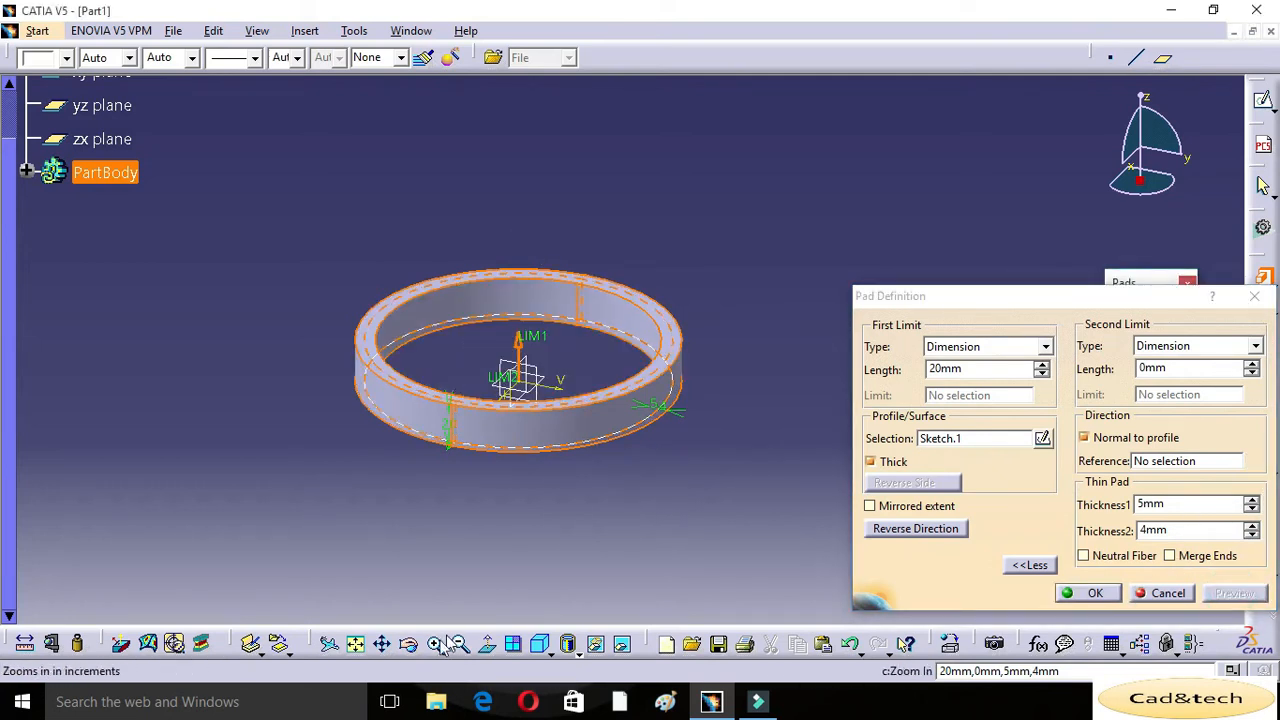
pyautogui.click(408, 645)
pyautogui.moveTo(400, 537); pyautogui.dragTo(706, 412)
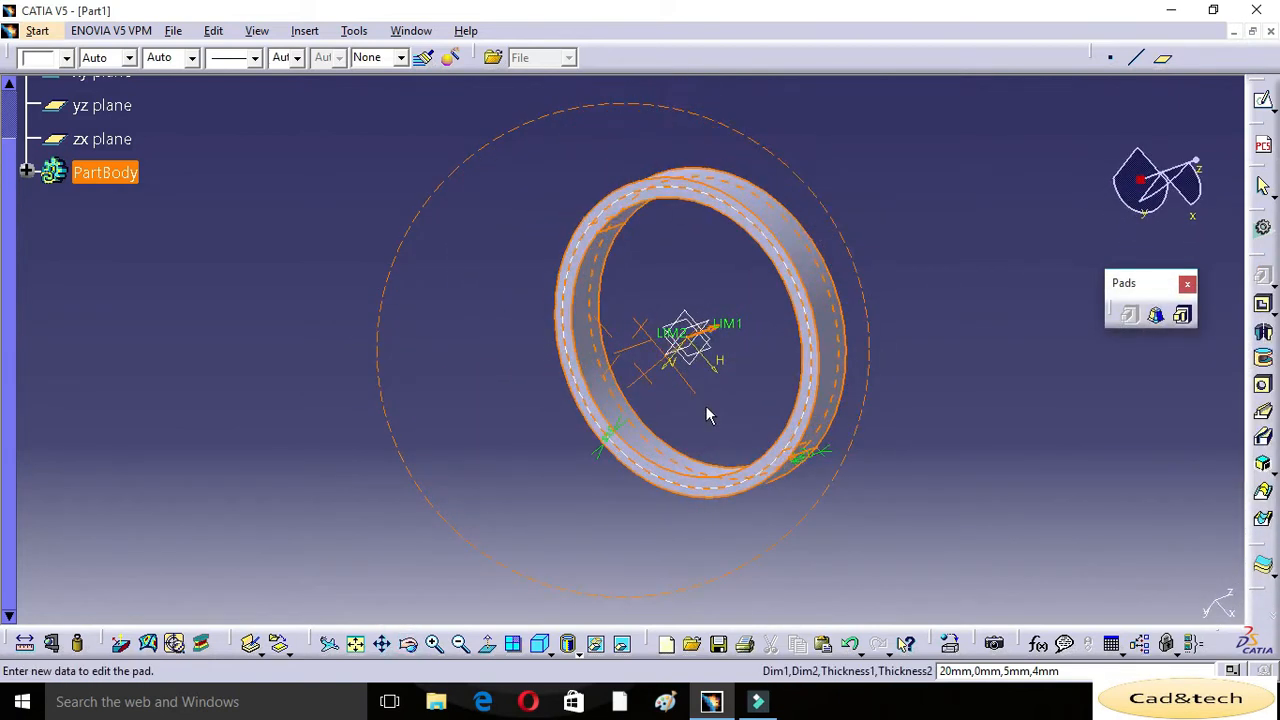
pyautogui.click(408, 645)
pyautogui.moveTo(914, 246); pyautogui.dragTo(660, 343)
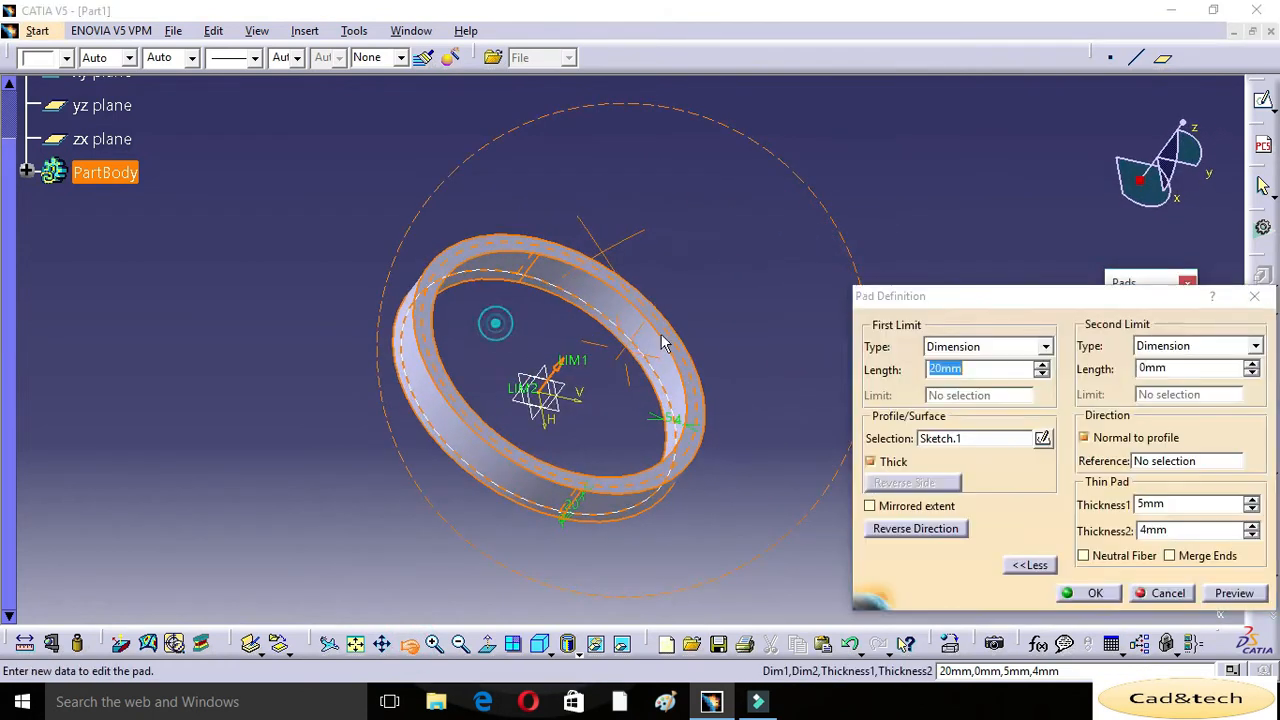
# Disable the Thick option, preview the solid pad and collapse the extended pad settings
pyautogui.click(870, 462)
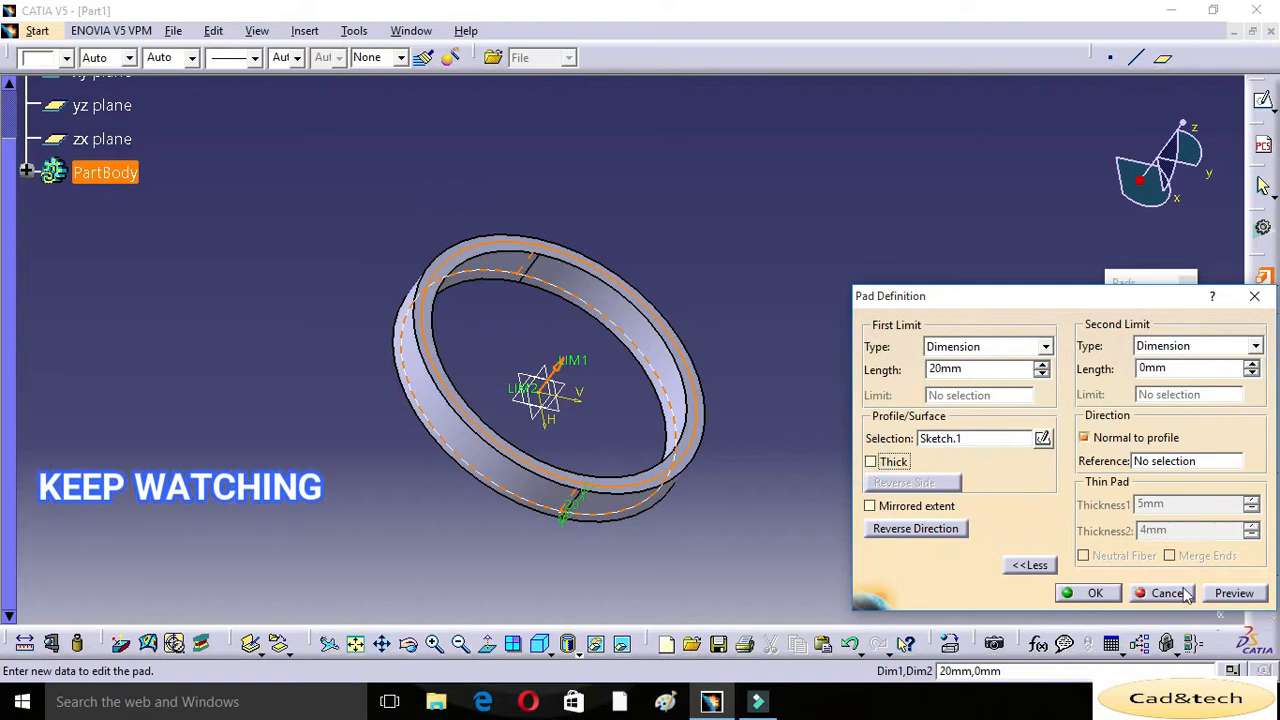
pyautogui.click(1222, 596)
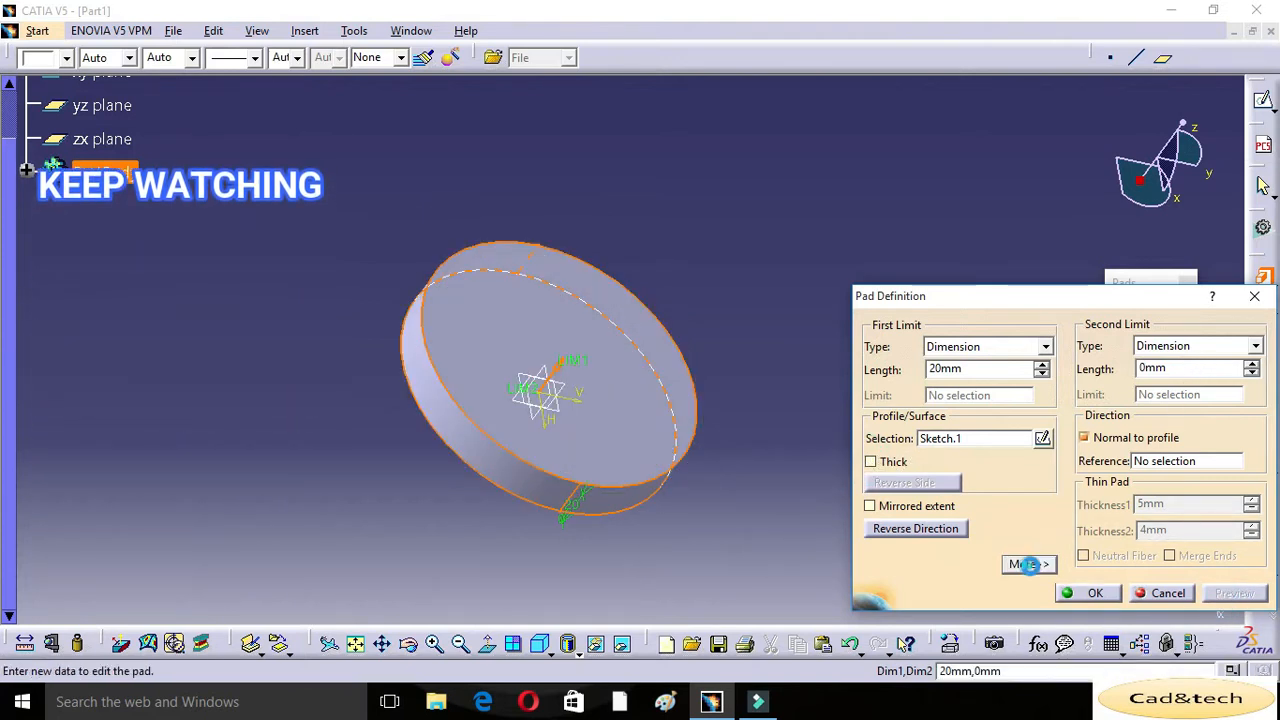
pyautogui.click(1029, 565)
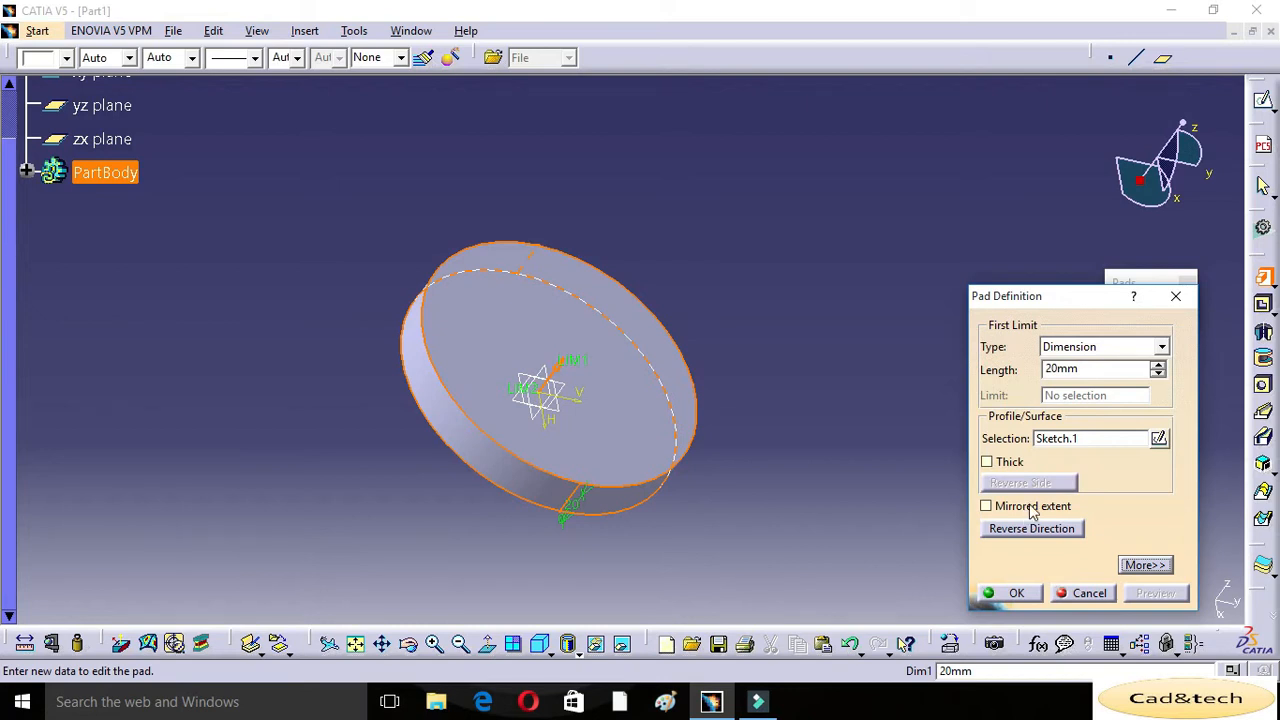
# Enable Mirrored extent and preview the pad extruded on both sides of the sketch
pyautogui.click(987, 507)
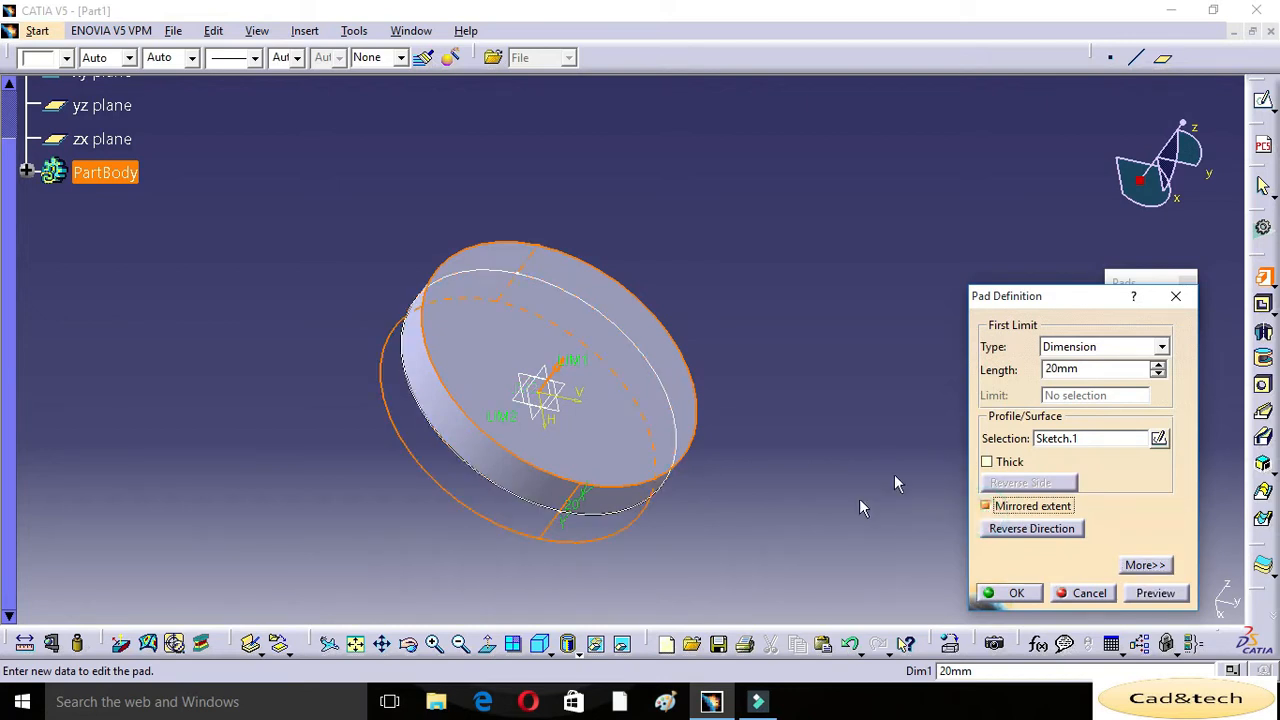
pyautogui.moveTo(847, 493); pyautogui.dragTo(854, 426, button='middle')
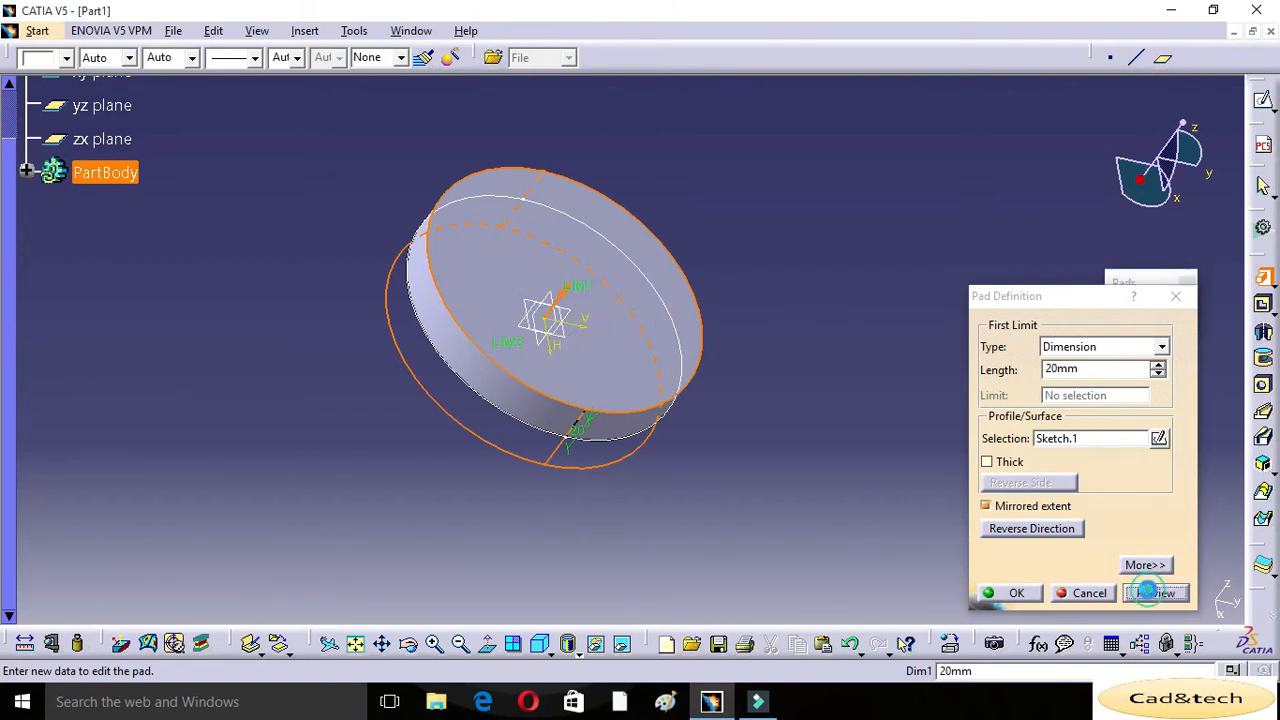
pyautogui.click(1155, 593)
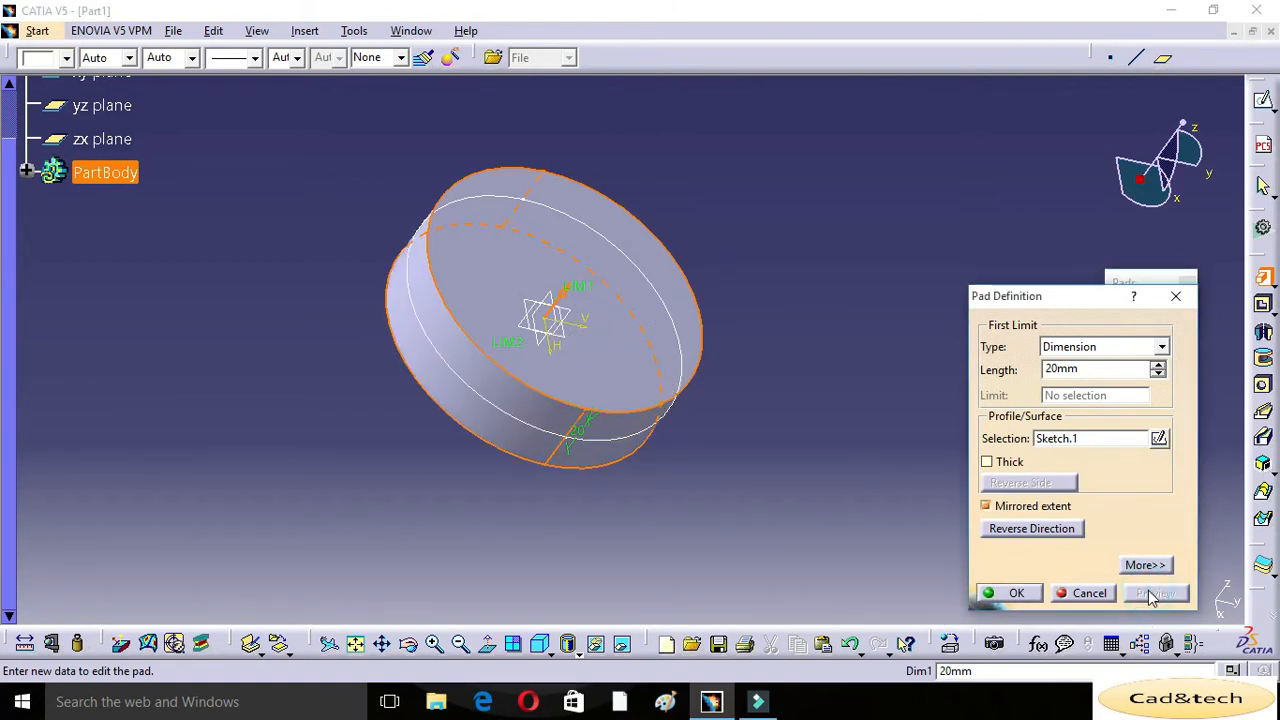
pyautogui.click(408, 646)
pyautogui.moveTo(825, 413); pyautogui.dragTo(720, 229)
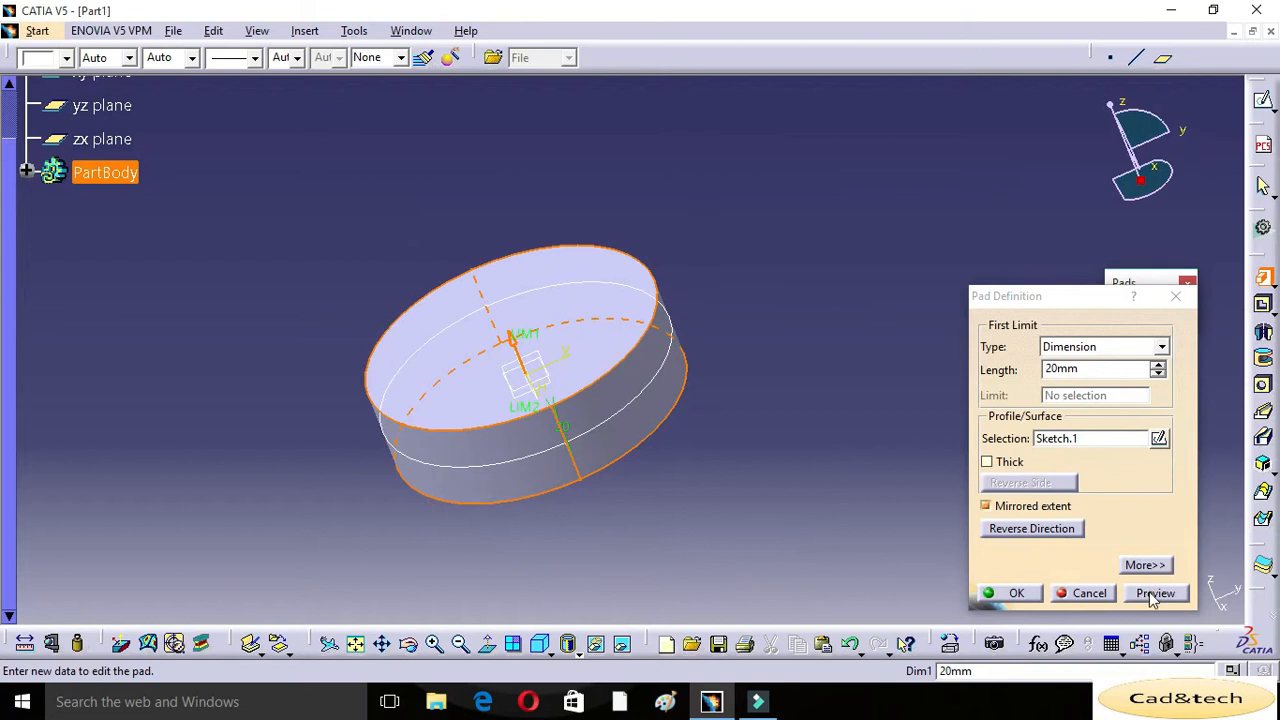
pyautogui.click(1155, 593)
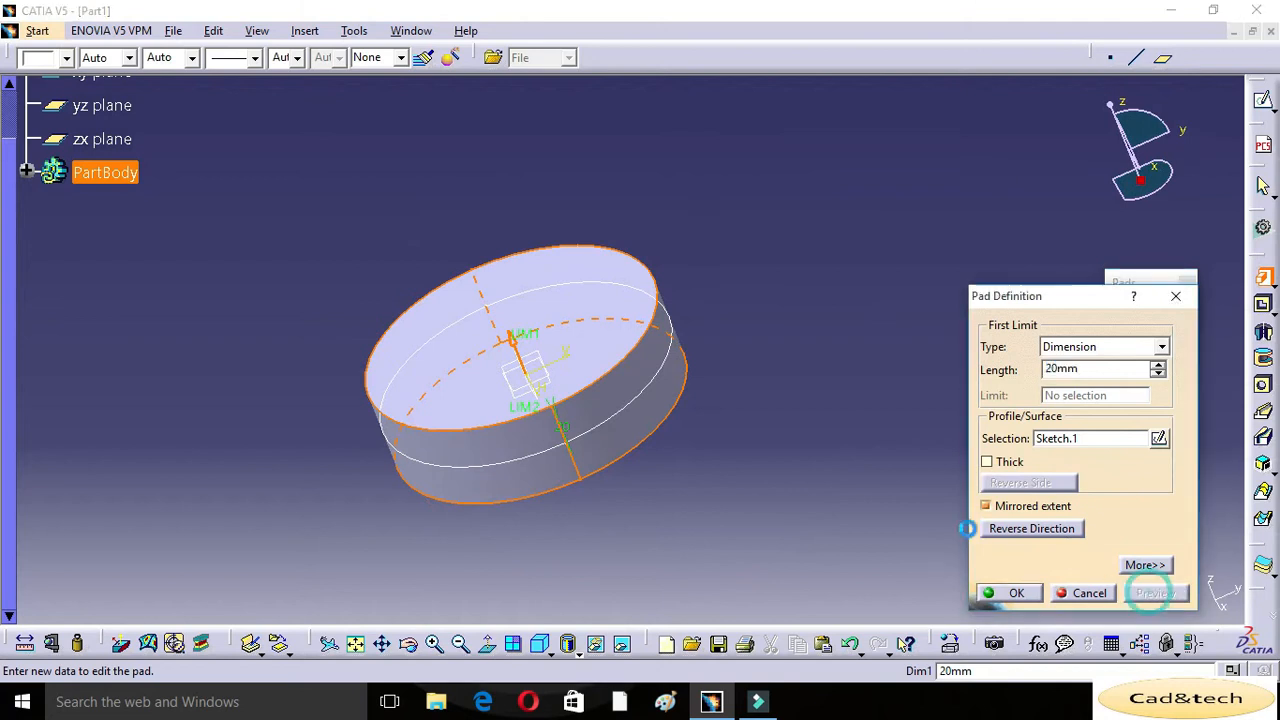
# Disable Mirrored extent and preview the one-sided pad again
pyautogui.click(408, 646)
pyautogui.moveTo(357, 397); pyautogui.dragTo(420, 366)
pyautogui.click(985, 506)
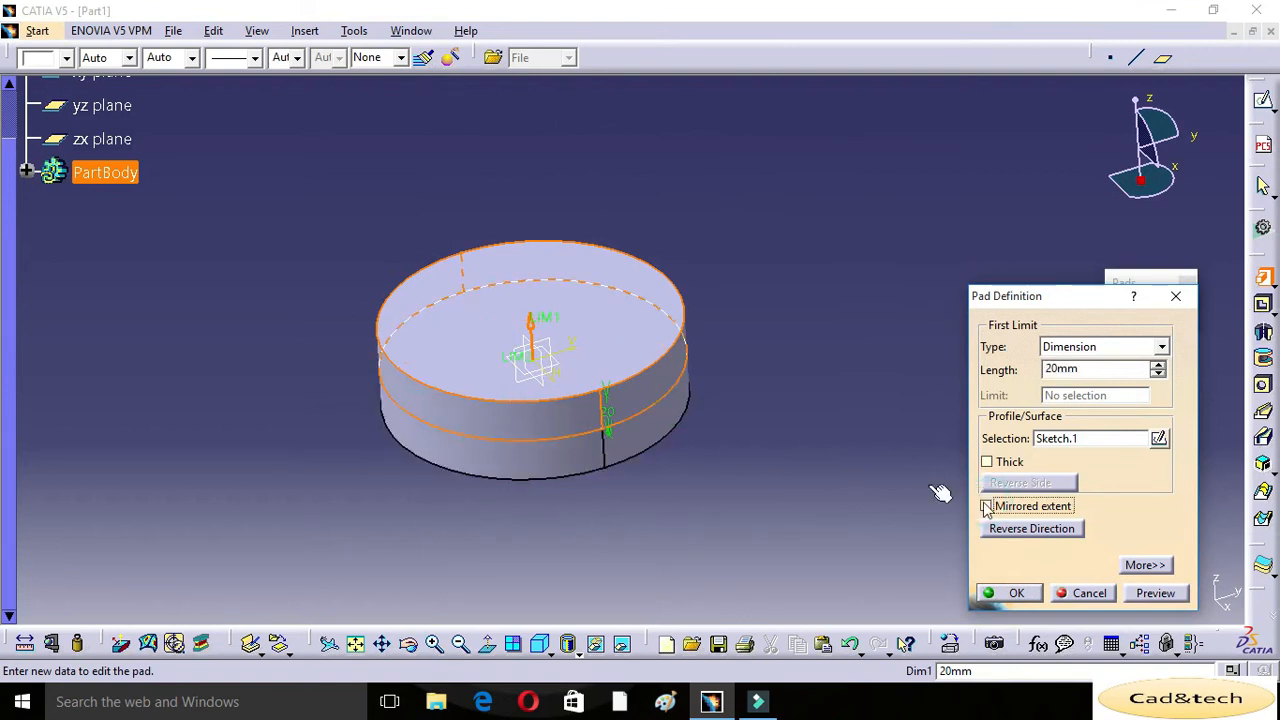
pyautogui.click(1160, 594)
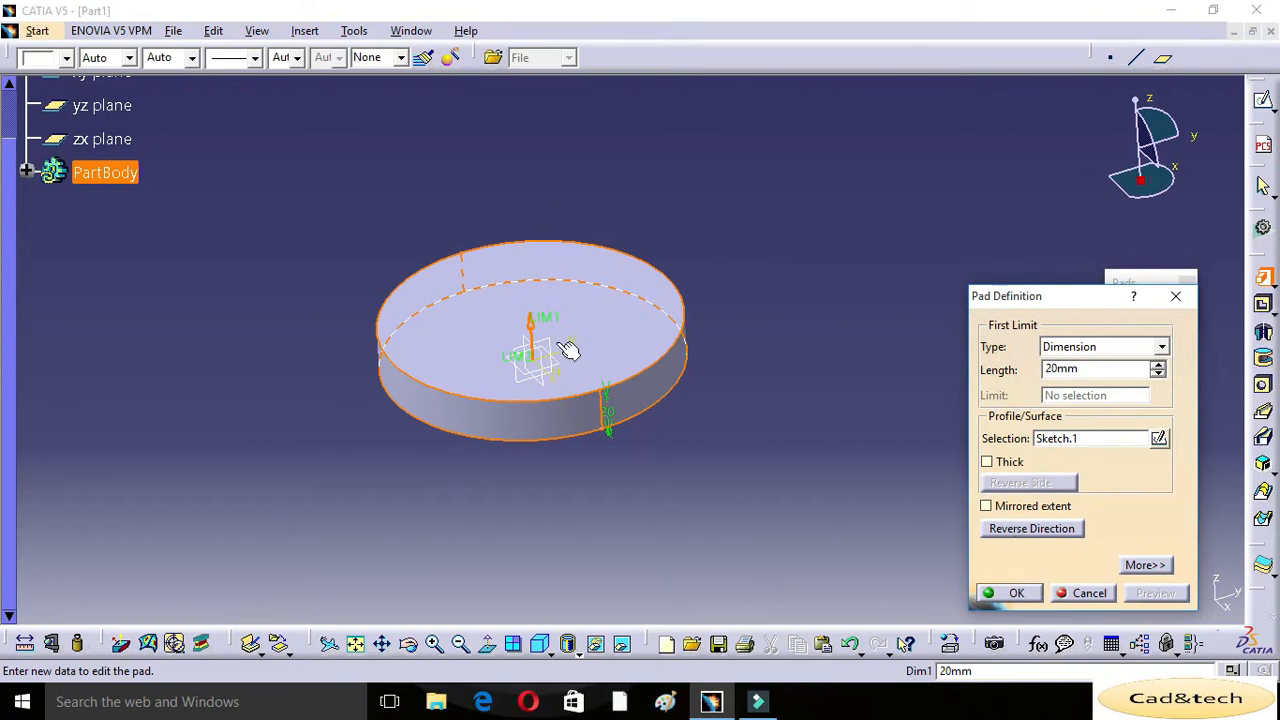
# Preview the pad in the reversed direction and restore its original upward direction
pyautogui.click(1033, 529)
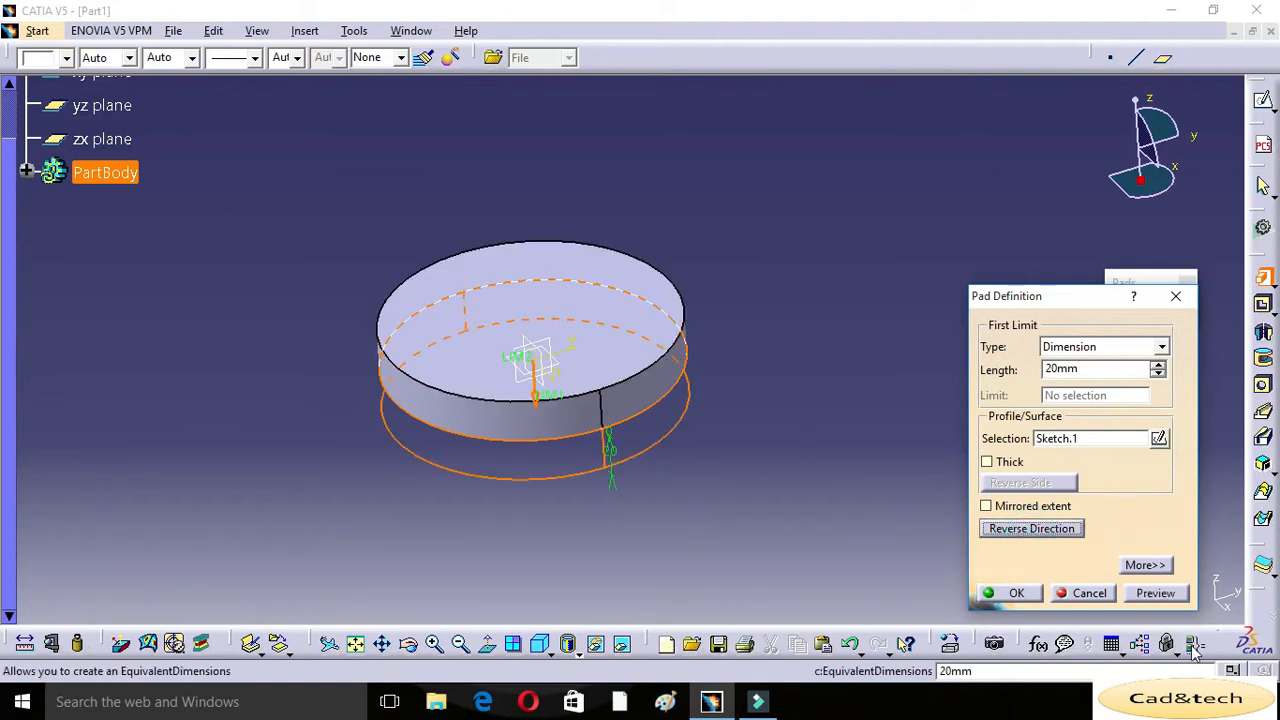
pyautogui.click(1155, 593)
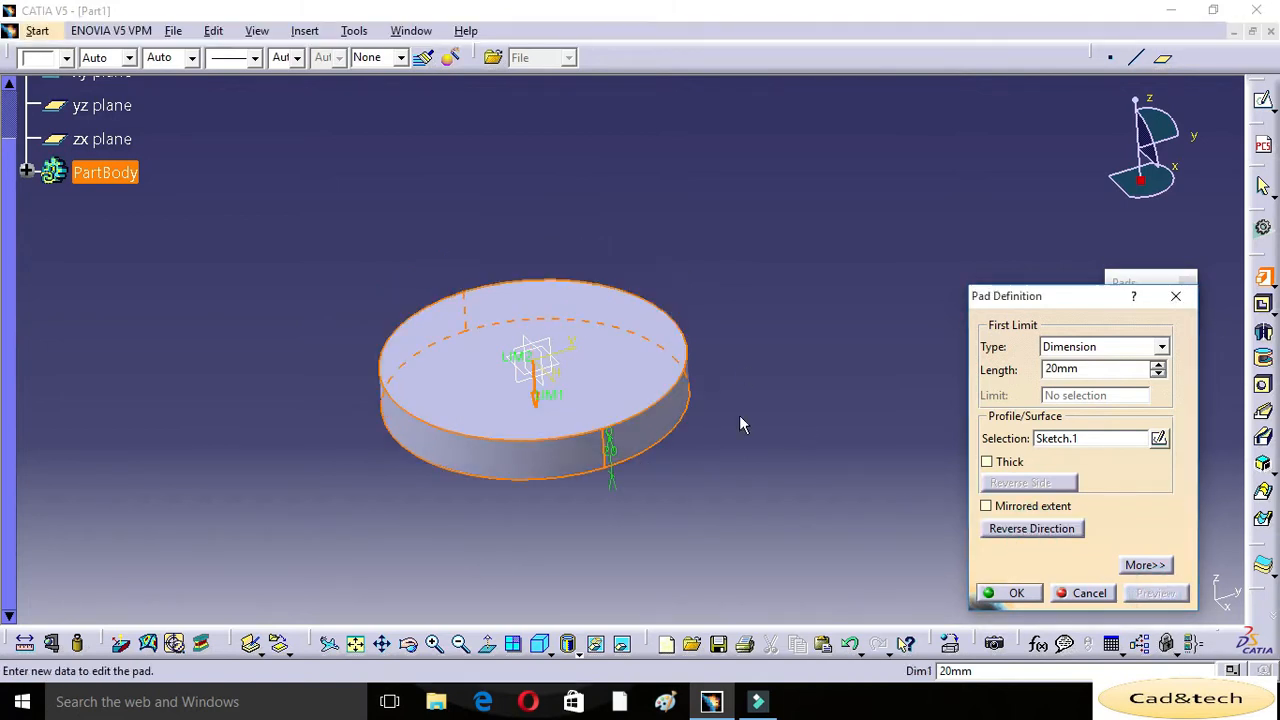
pyautogui.click(1030, 530)
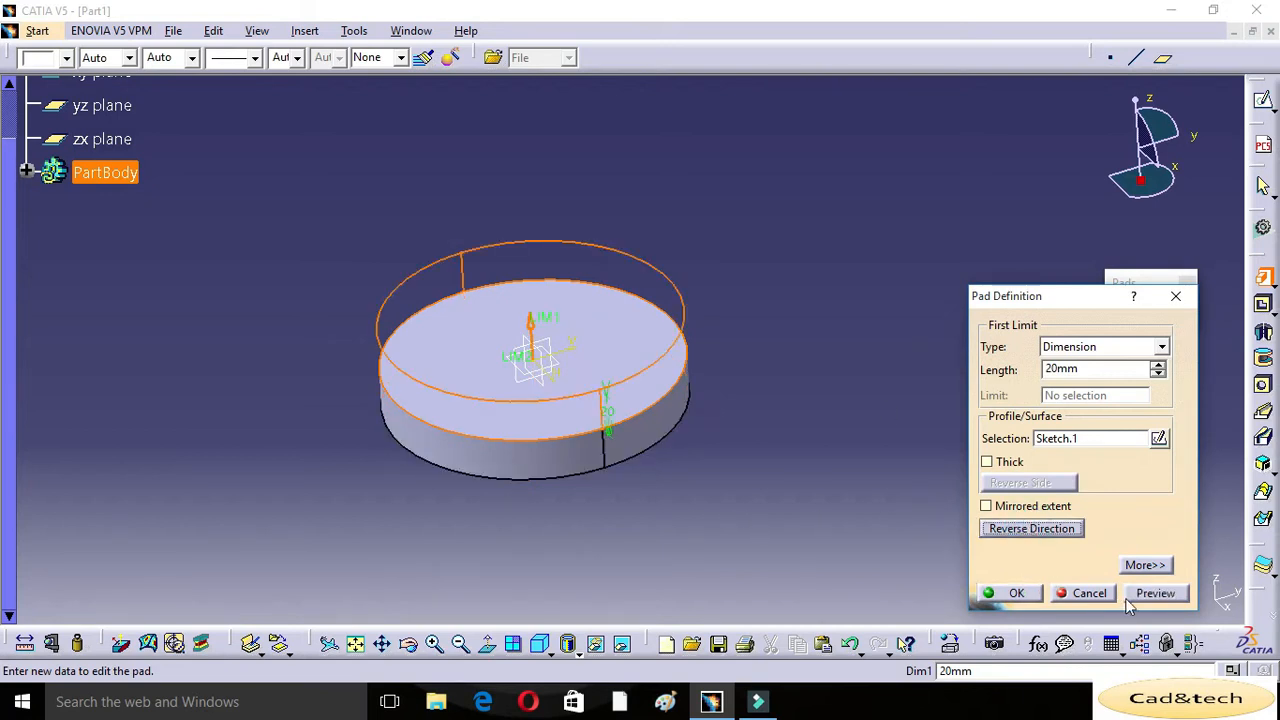
pyautogui.click(1152, 594)
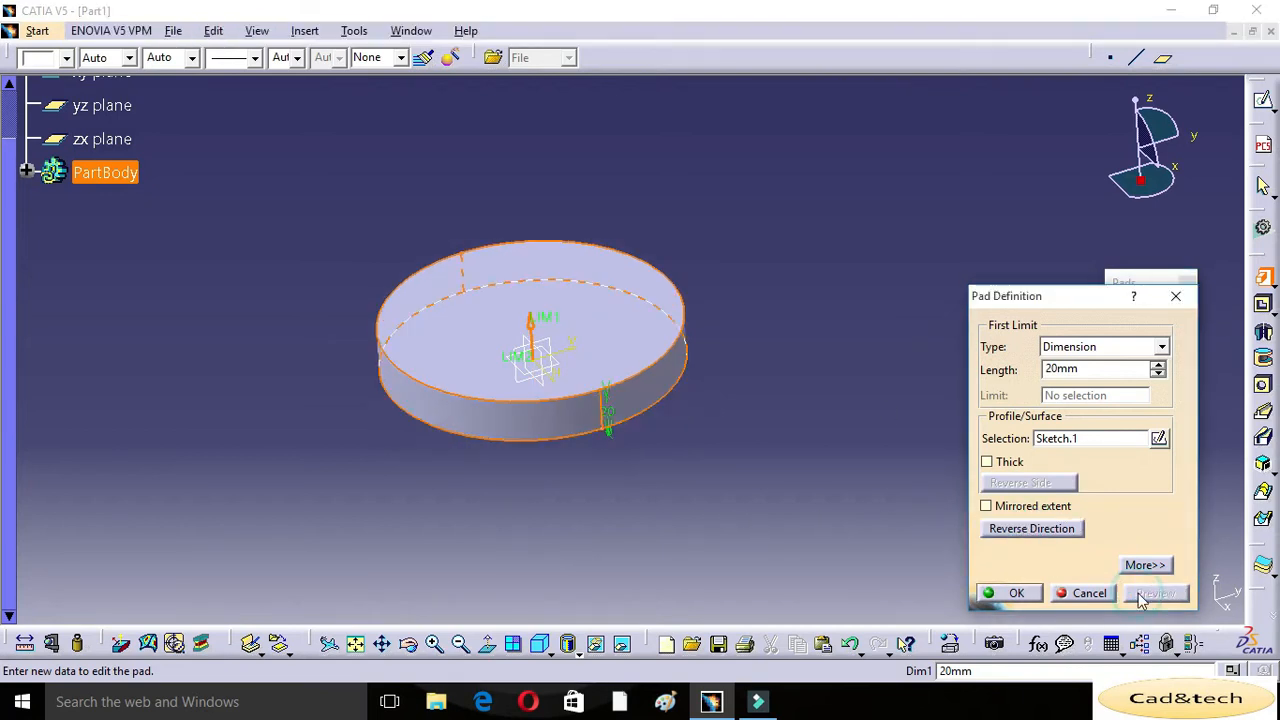
# Create the solid 20 mm pad with the current settings
pyautogui.click(1010, 594)
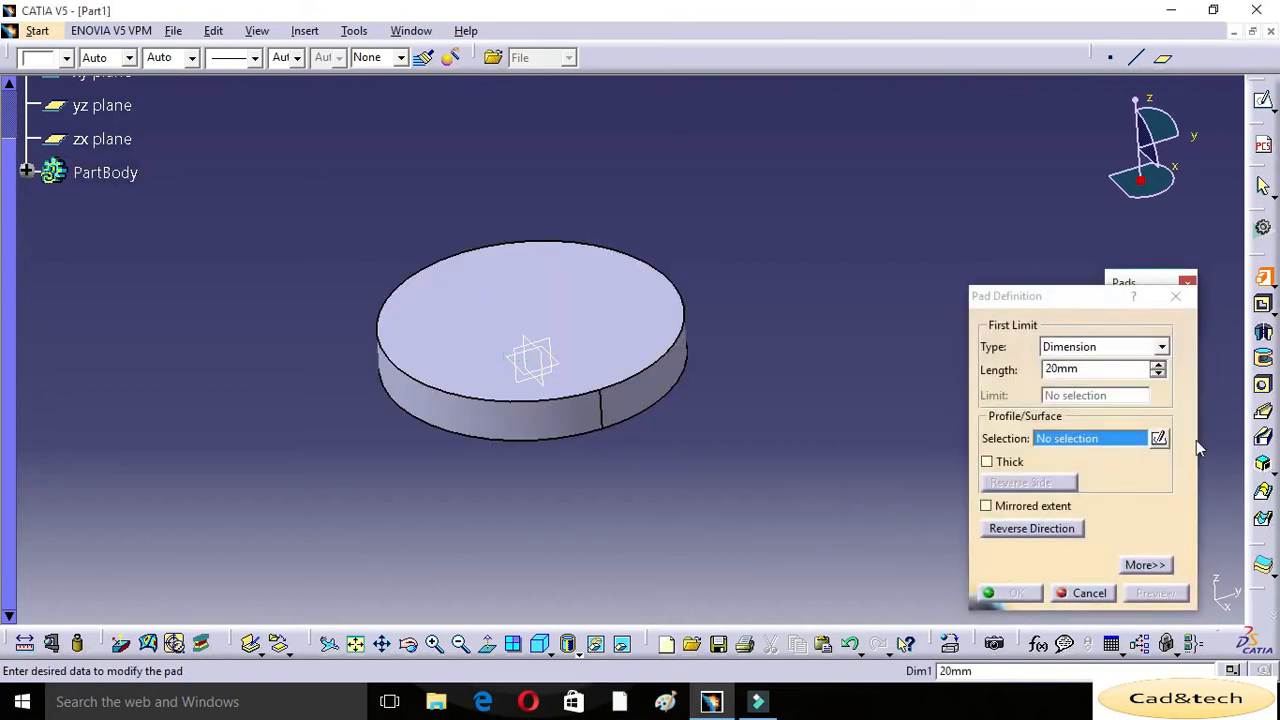
# Open a new sketch on the flat top face of the circular pad
pyautogui.click(410, 645)
pyautogui.moveTo(326, 508); pyautogui.dragTo(456, 508)
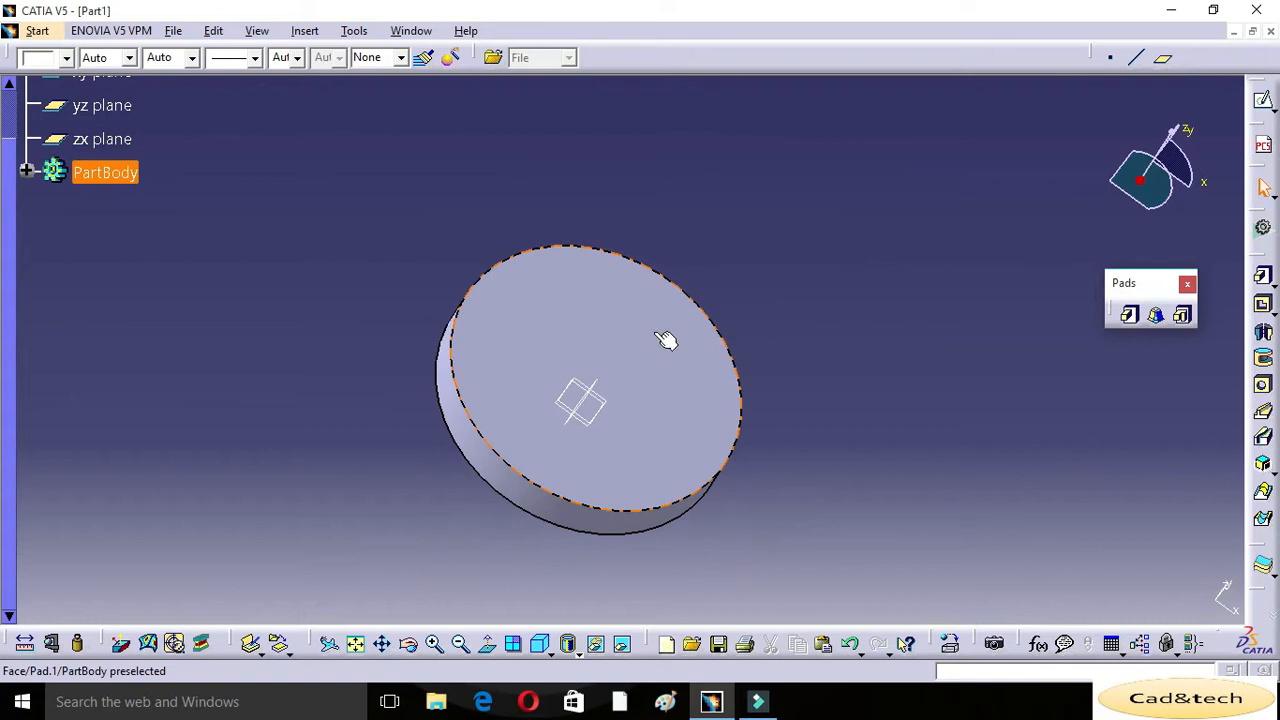
pyautogui.click(589, 333)
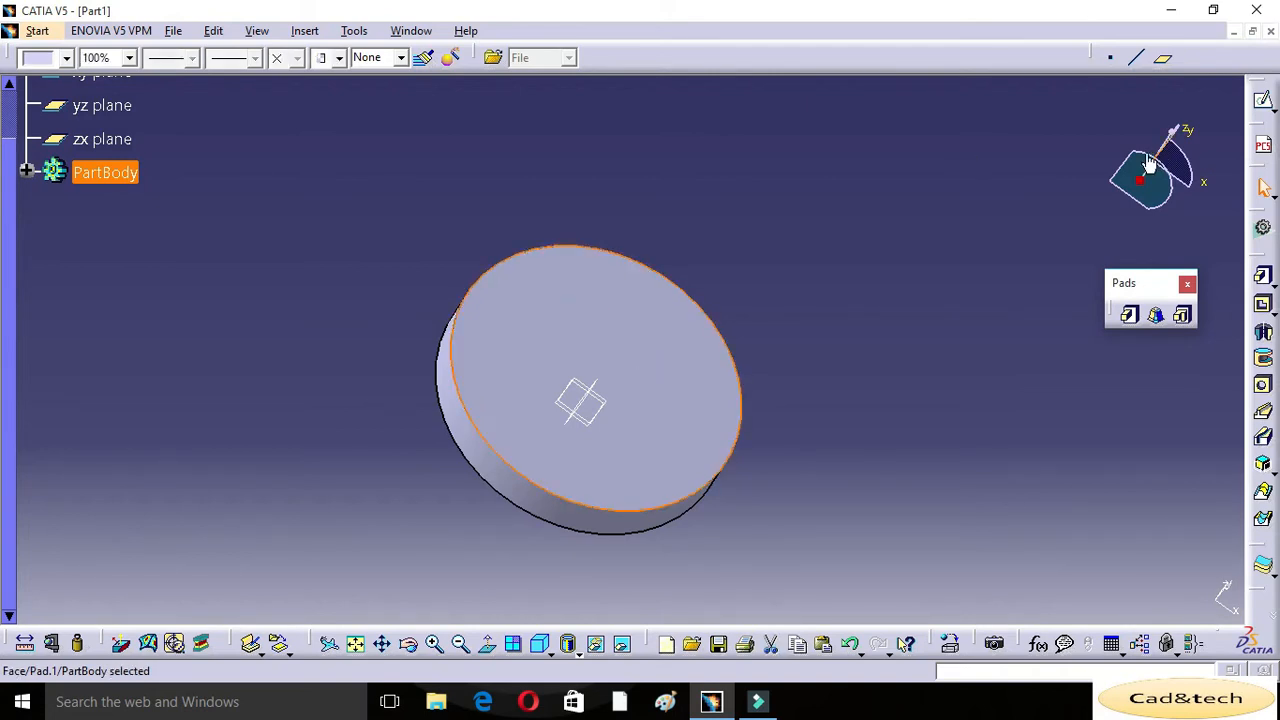
pyautogui.click(1264, 105)
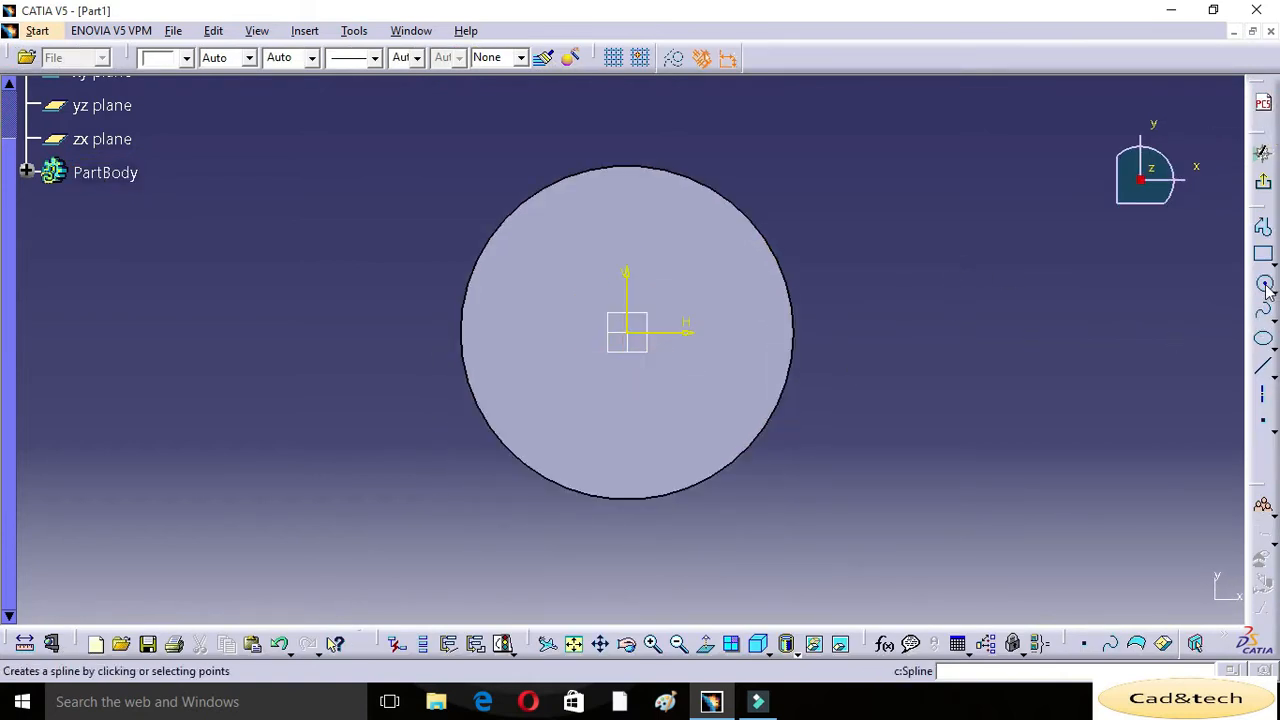
# Sketch four small circles of about 6 mm radius near the disc's edge, one in each quadrant
pyautogui.click(1263, 285)
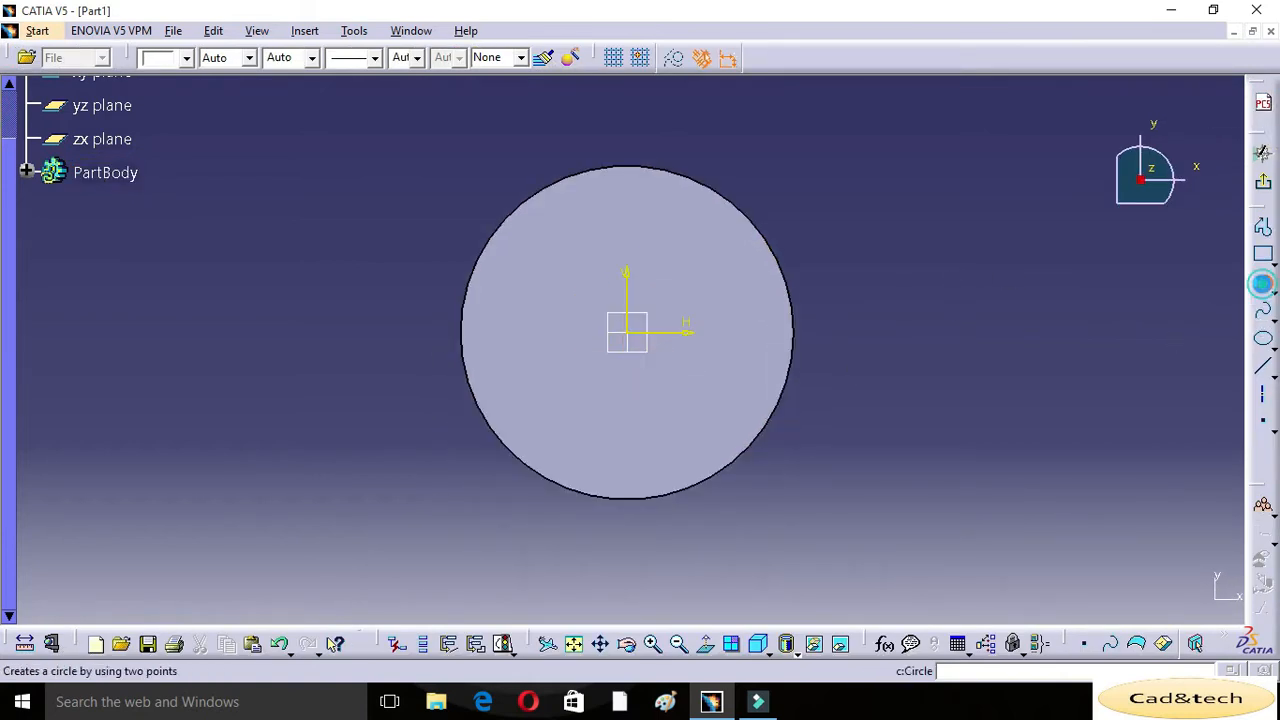
pyautogui.click(533, 254)
pyautogui.click(547, 245)
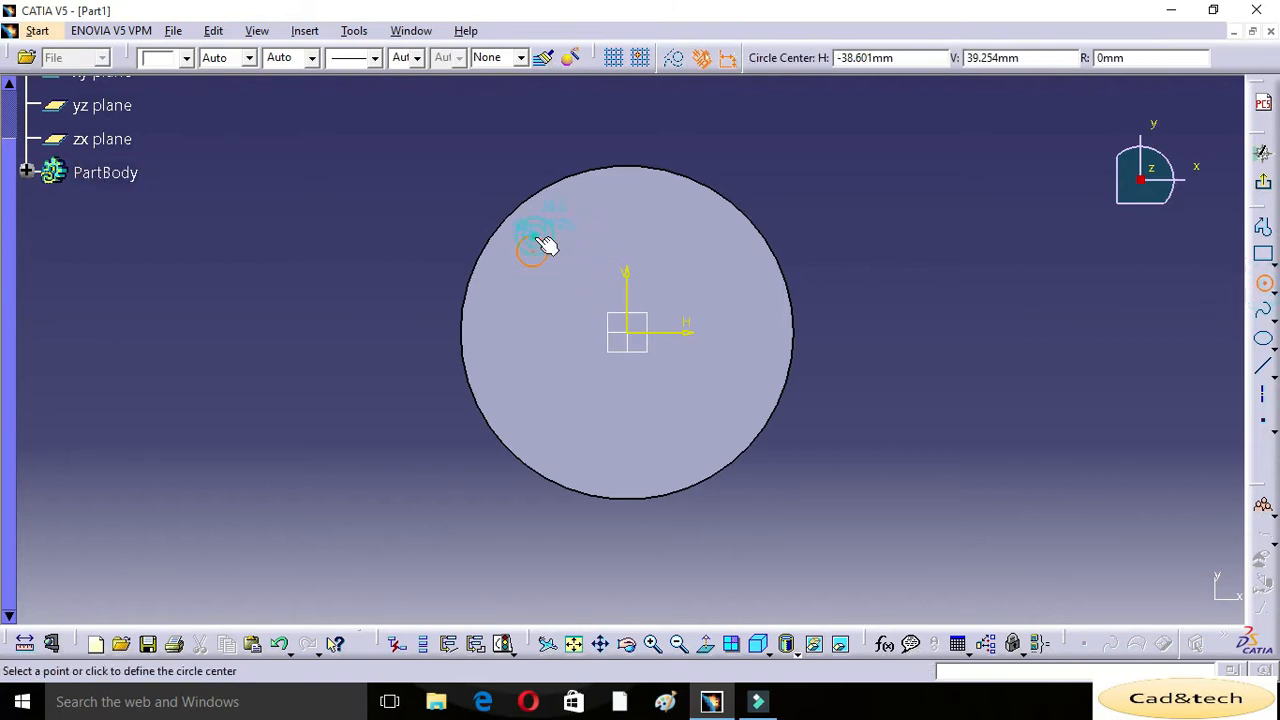
pyautogui.click(737, 253)
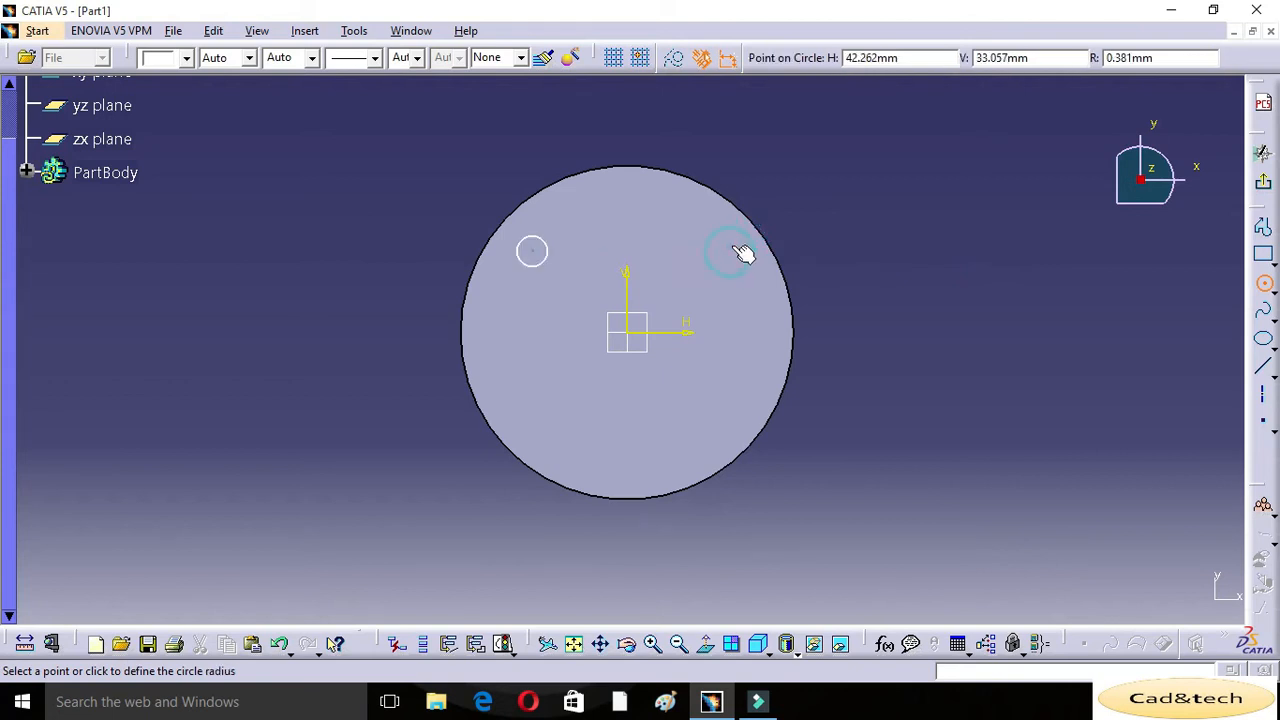
pyautogui.click(749, 245)
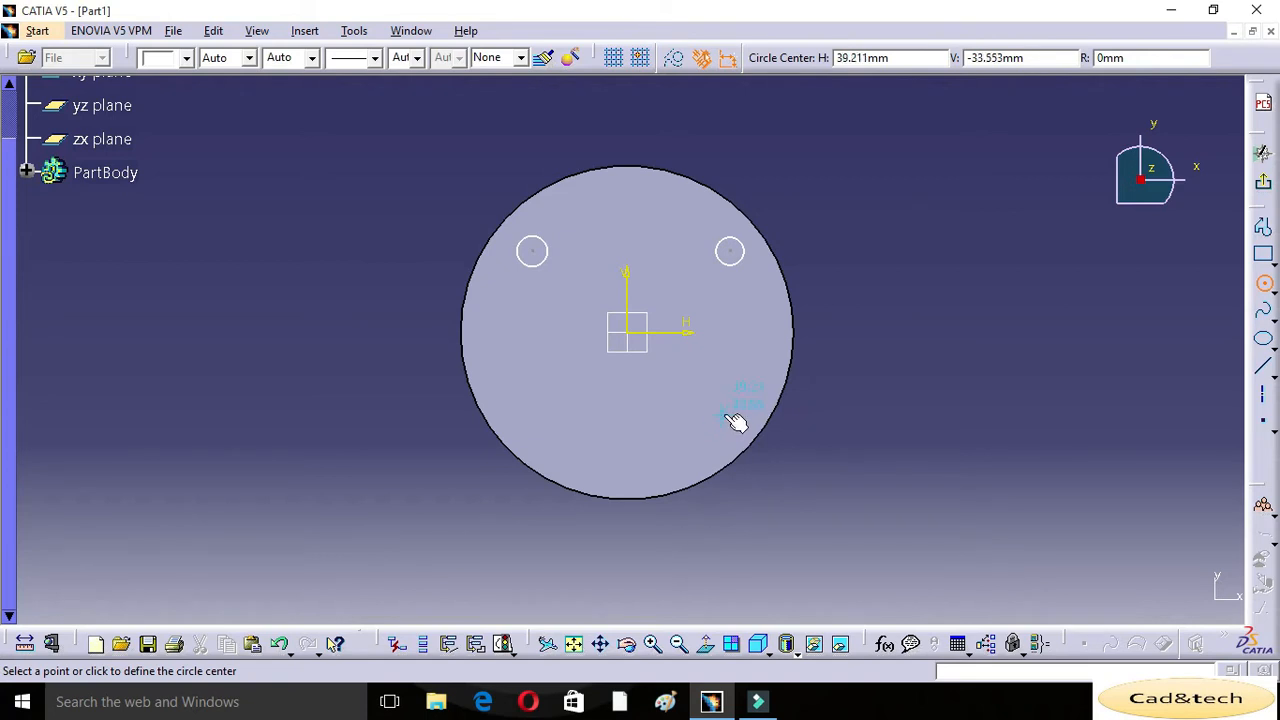
pyautogui.click(726, 416)
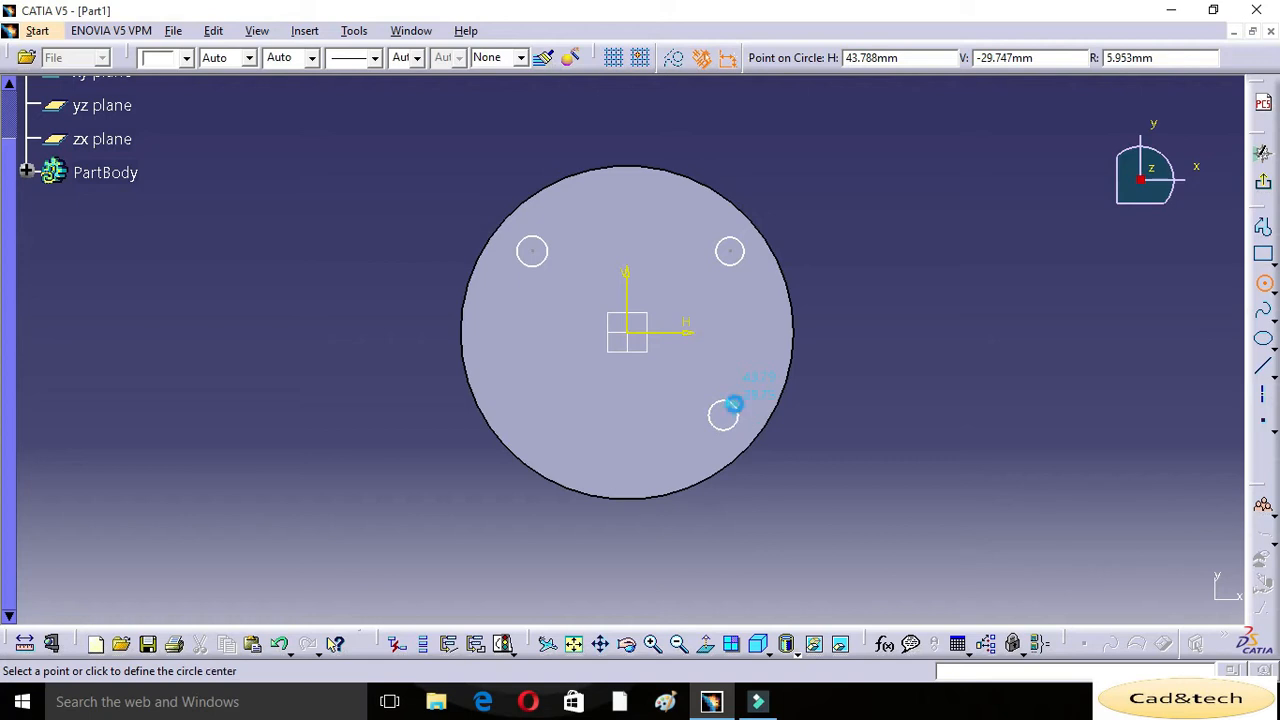
pyautogui.click(734, 404)
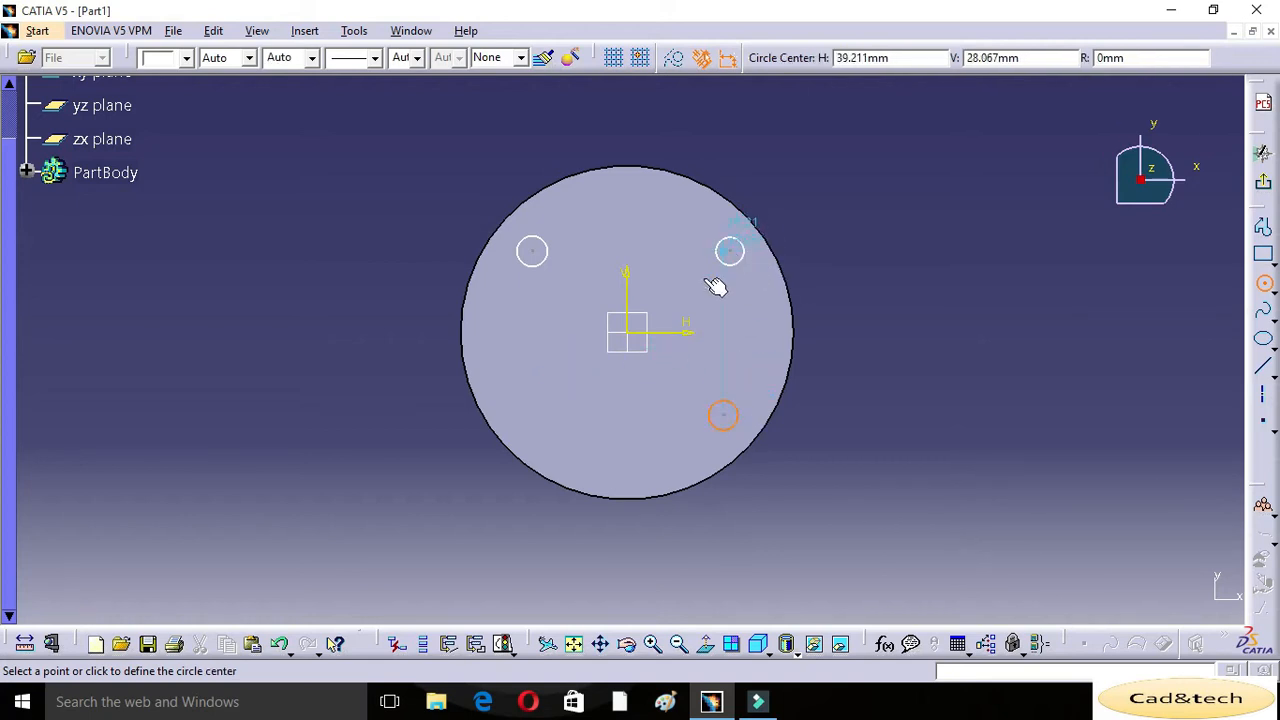
pyautogui.click(538, 416)
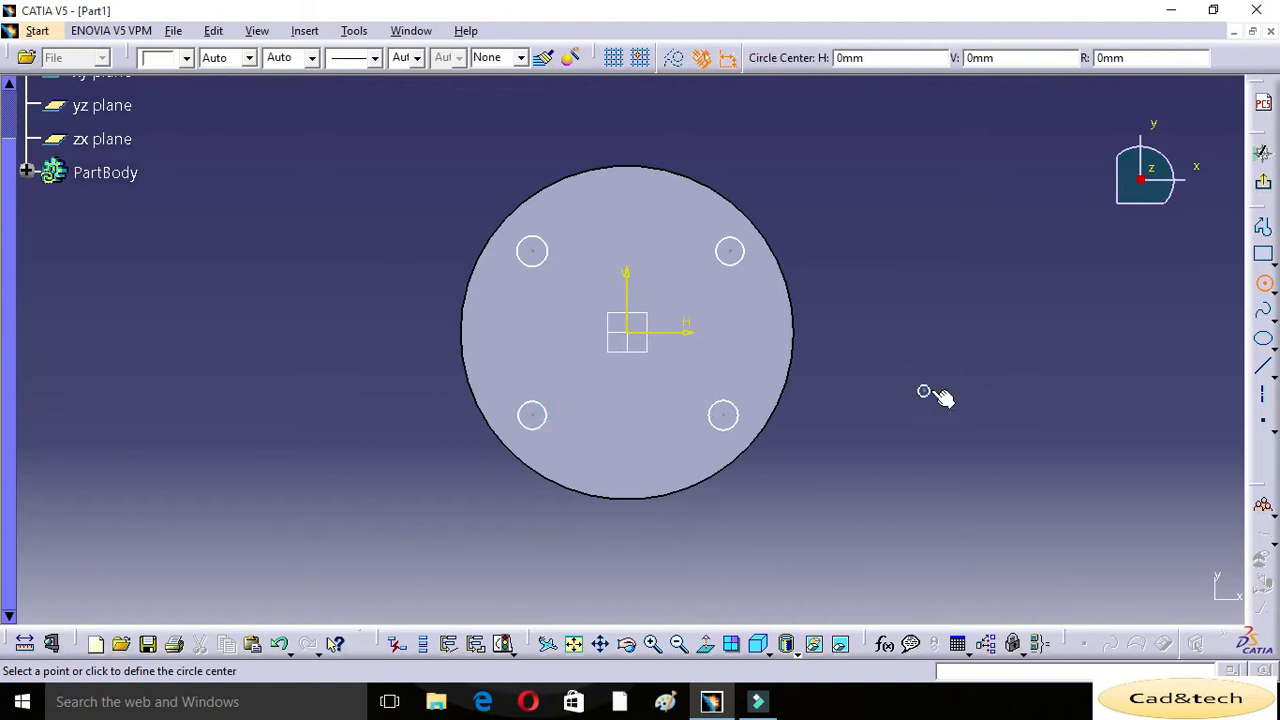
# End the Circle command and delete the stray small circle outside the disc
pyautogui.press('Escape')
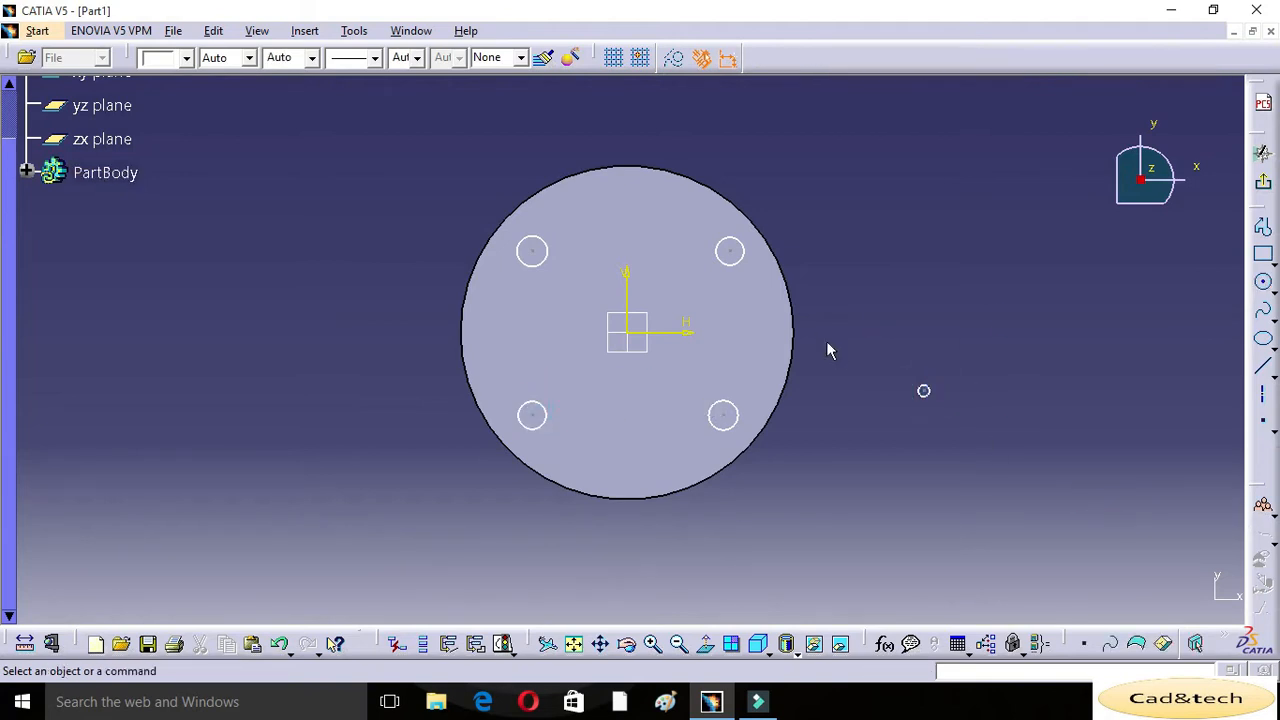
pyautogui.moveTo(914, 350); pyautogui.dragTo(966, 429)
pyautogui.click(926, 388)
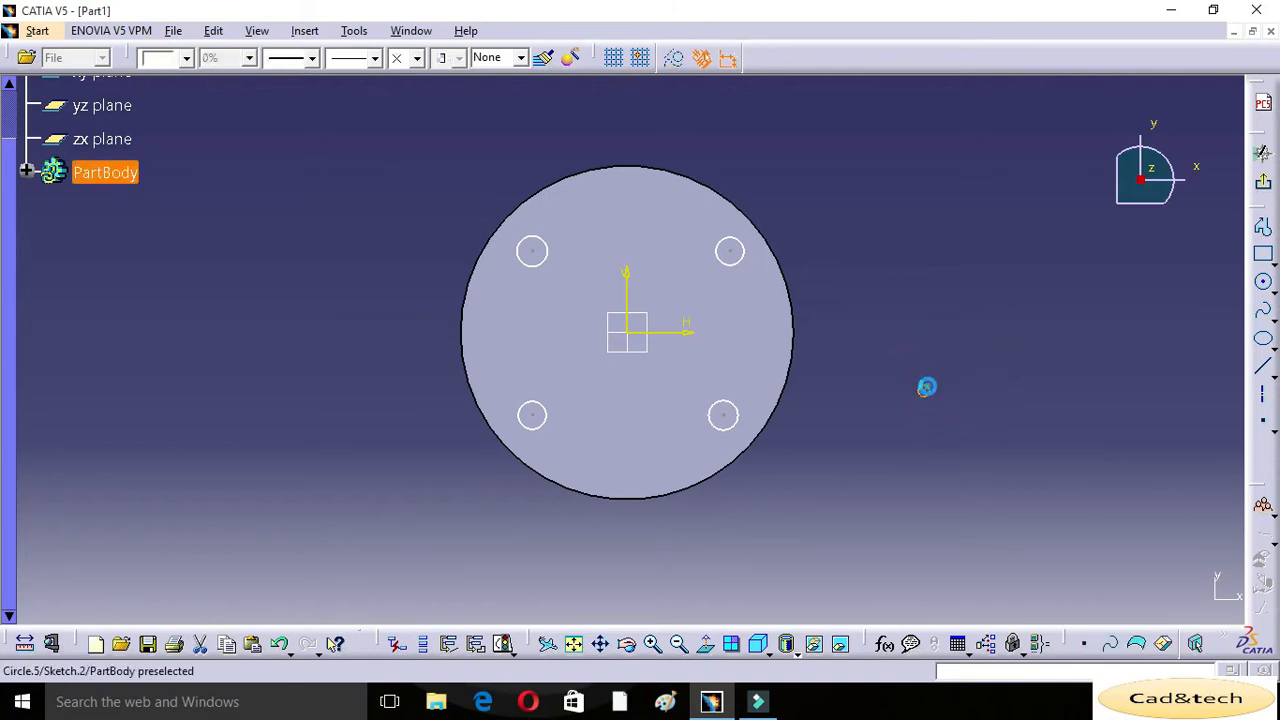
pyautogui.click(944, 380)
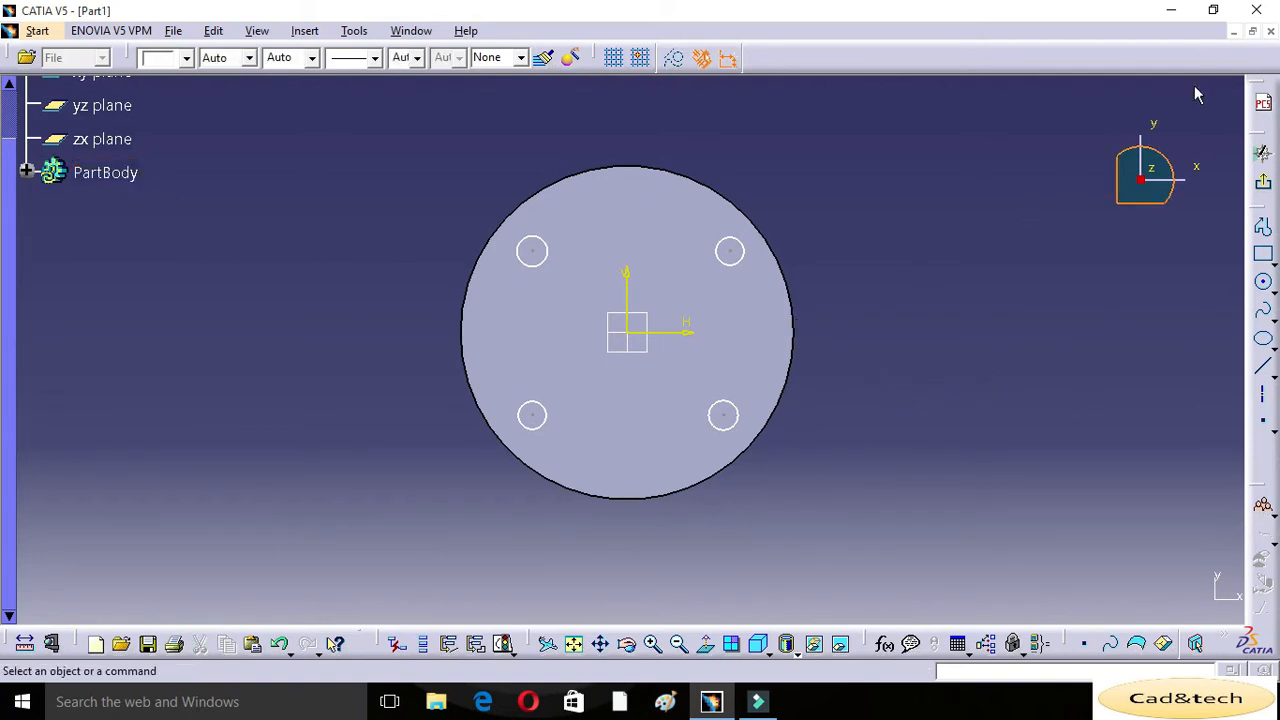
# Exit the sketch and start a Pad of the four circles with a length of 100 mm
pyautogui.click(1263, 190)
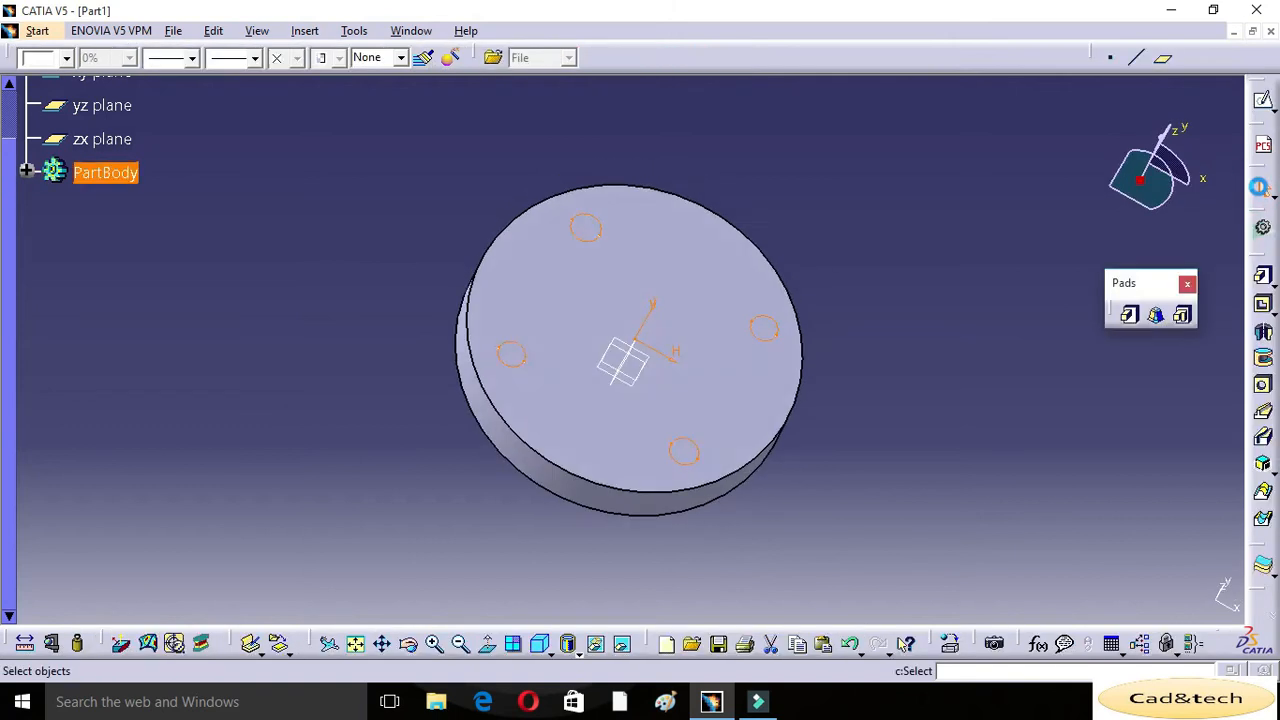
pyautogui.click(1129, 315)
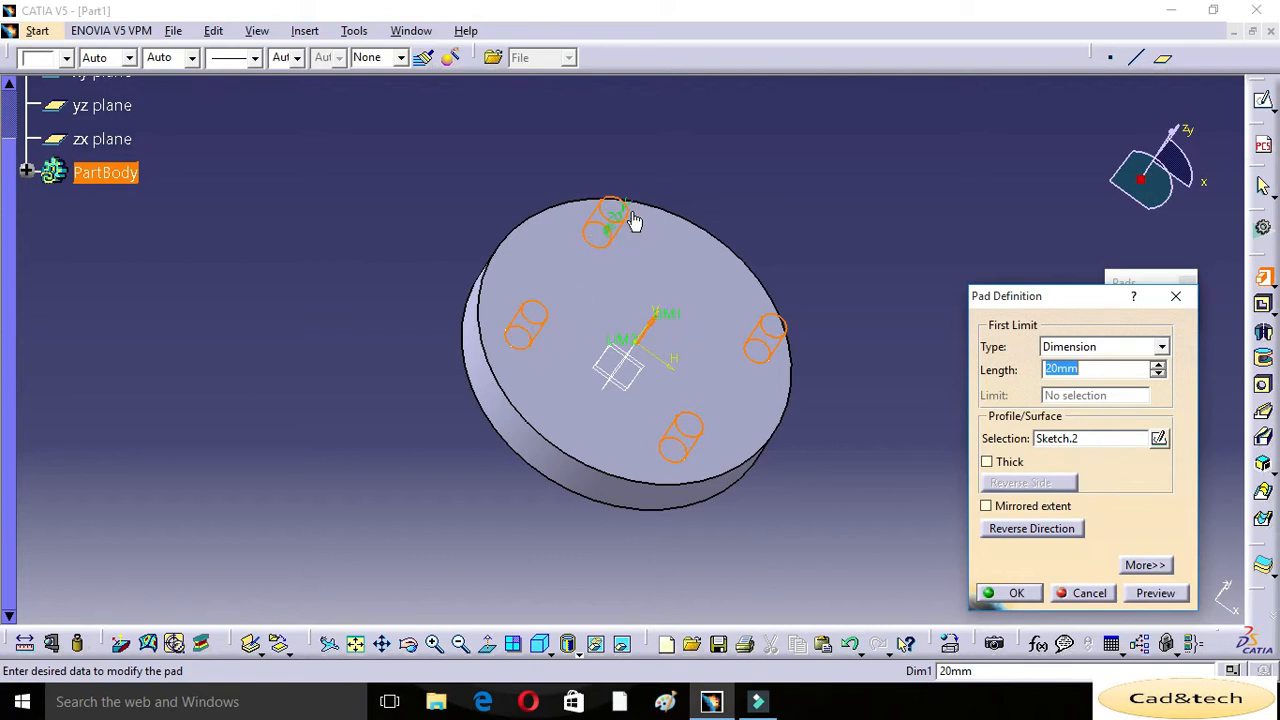
pyautogui.moveTo(675, 323); pyautogui.dragTo(772, 262)
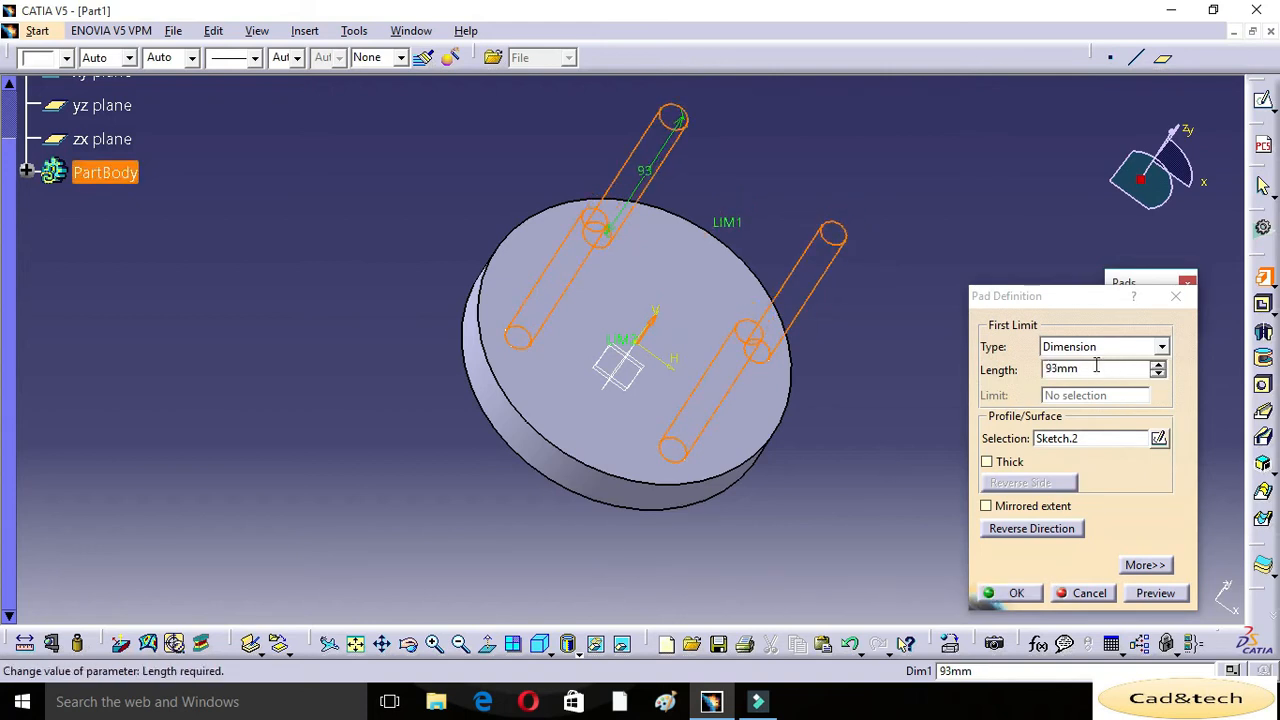
pyautogui.moveTo(1094, 367); pyautogui.dragTo(1037, 370)
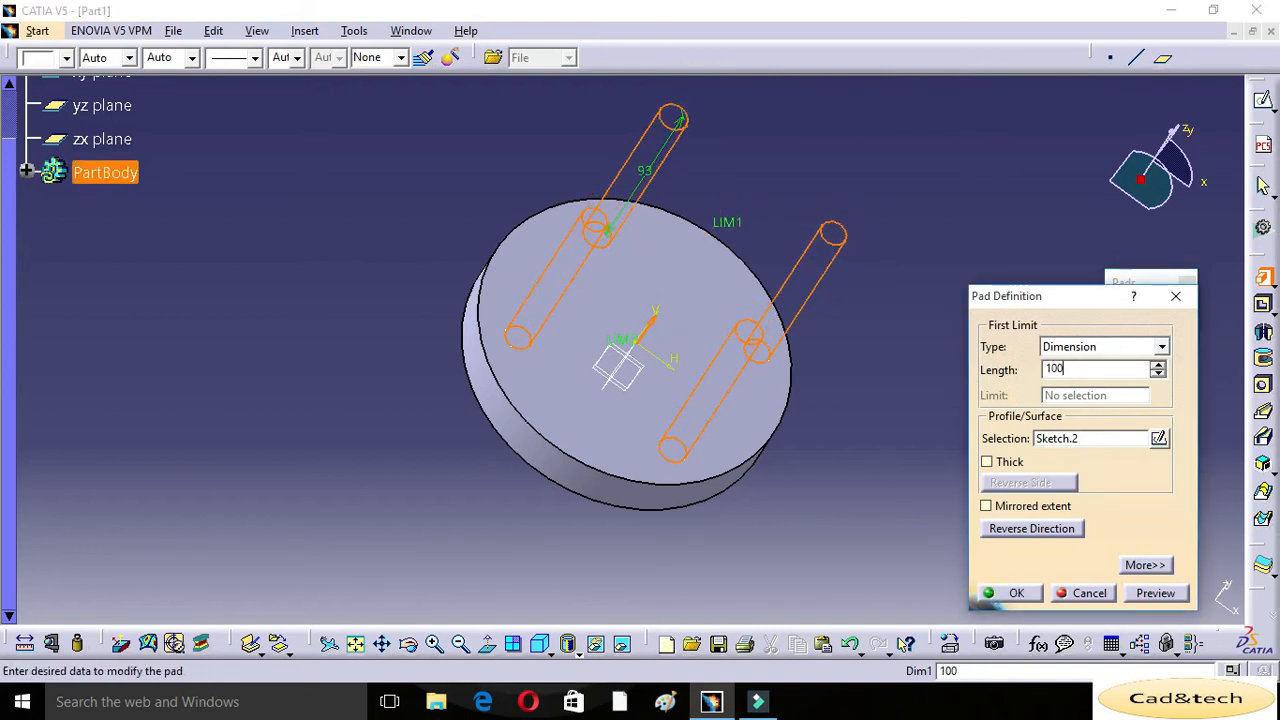
pyautogui.write('100')
pyautogui.click(1133, 595)
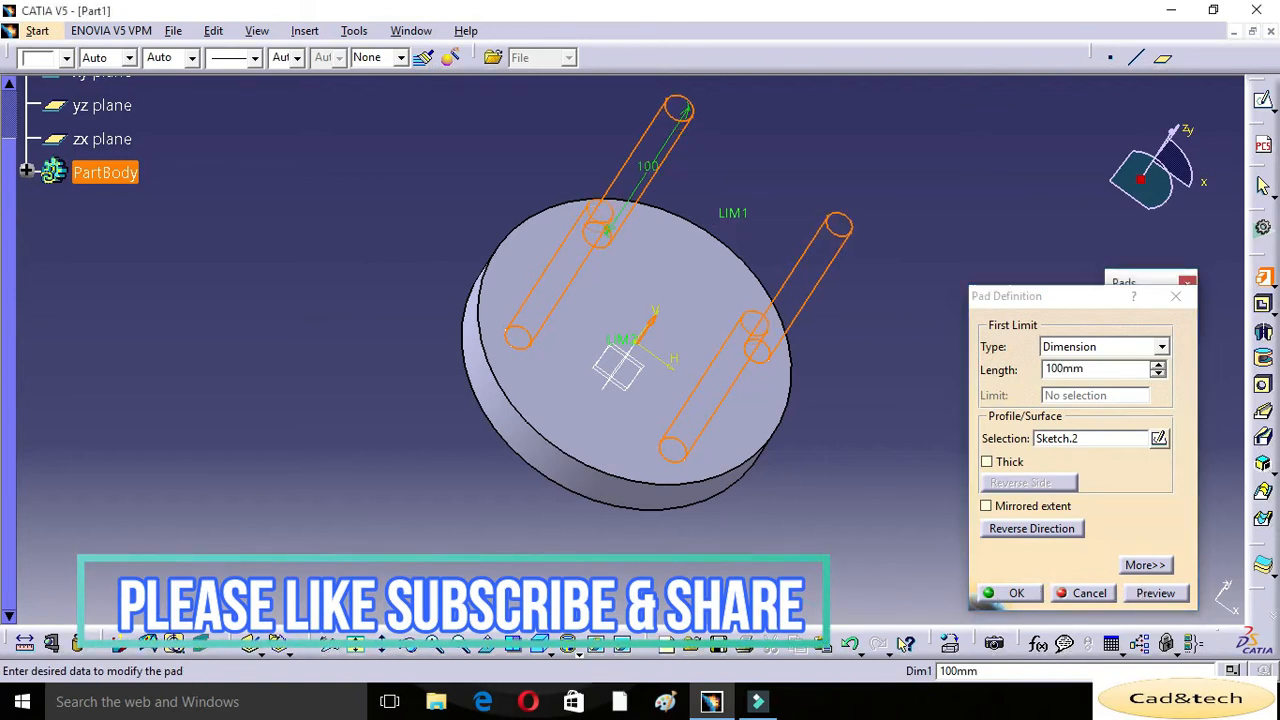
# Inspect the pad preview from another side and set its length to 70 mm
pyautogui.click(410, 645)
pyautogui.moveTo(403, 537); pyautogui.dragTo(257, 280)
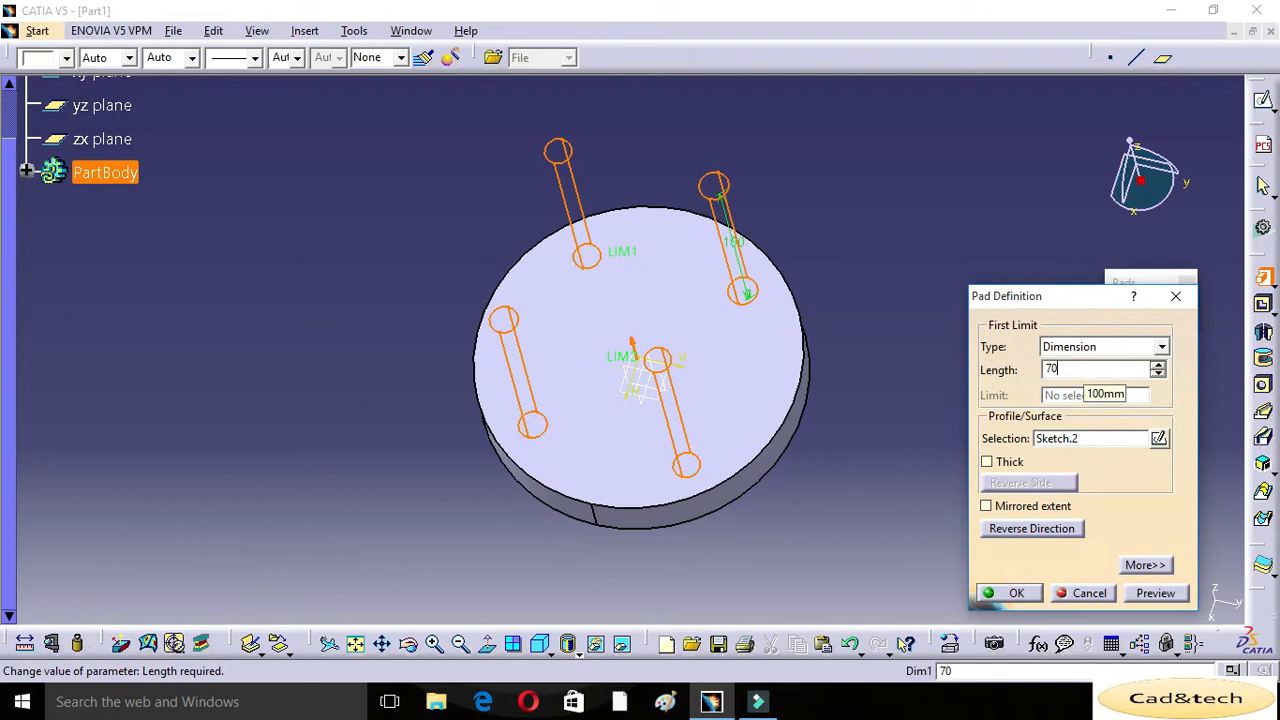
pyautogui.click(875, 538)
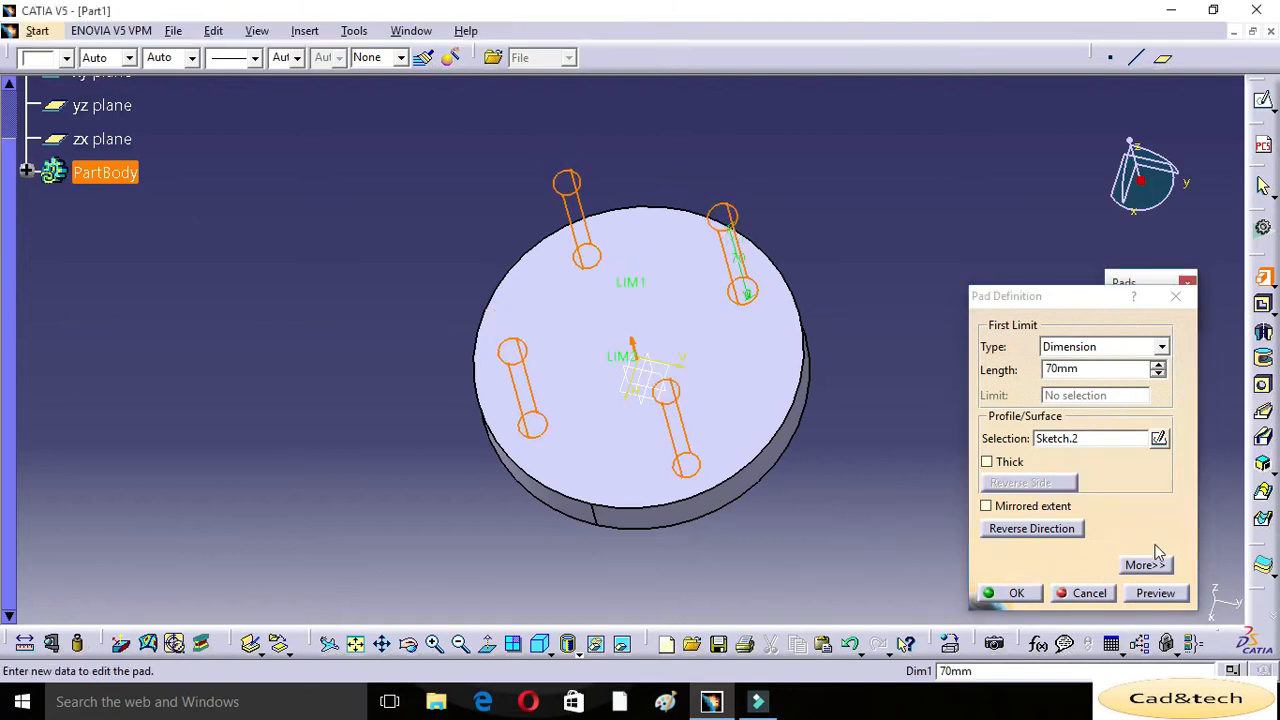
# Set the pad length to 85 mm, preview it and create the four cylindrical legs
pyautogui.moveTo(1100, 368); pyautogui.dragTo(1018, 374)
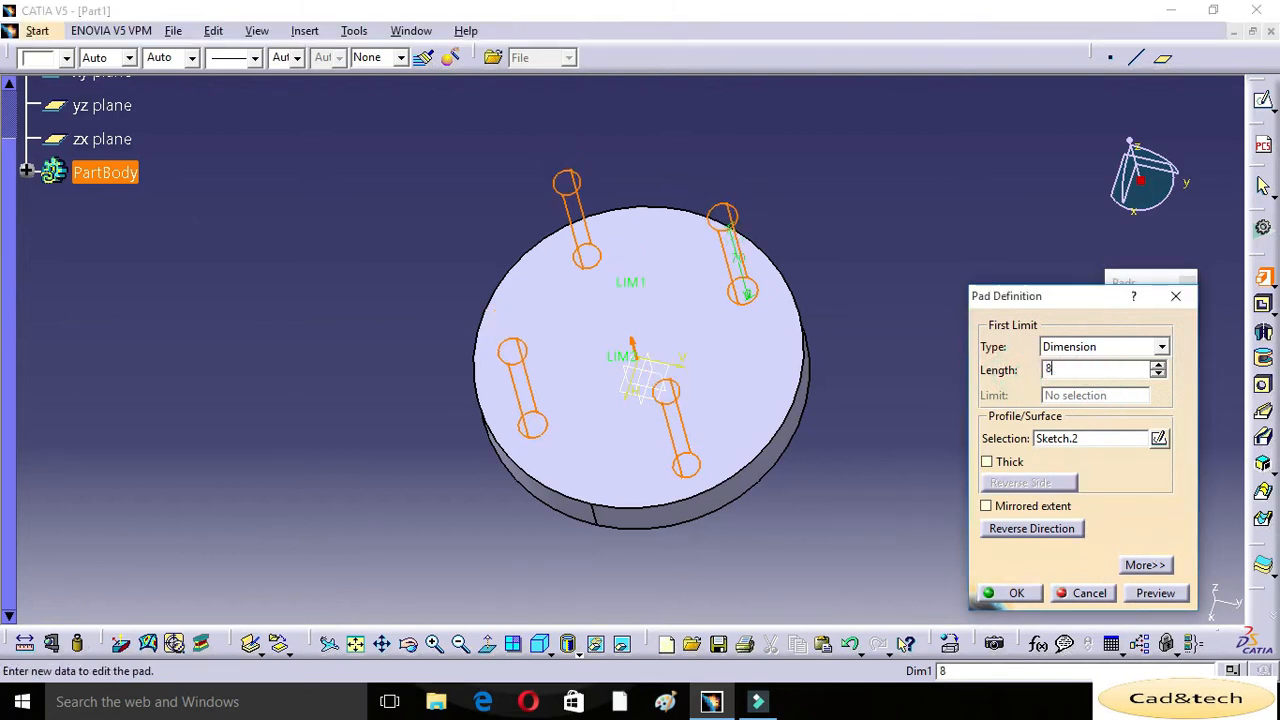
pyautogui.click(915, 448)
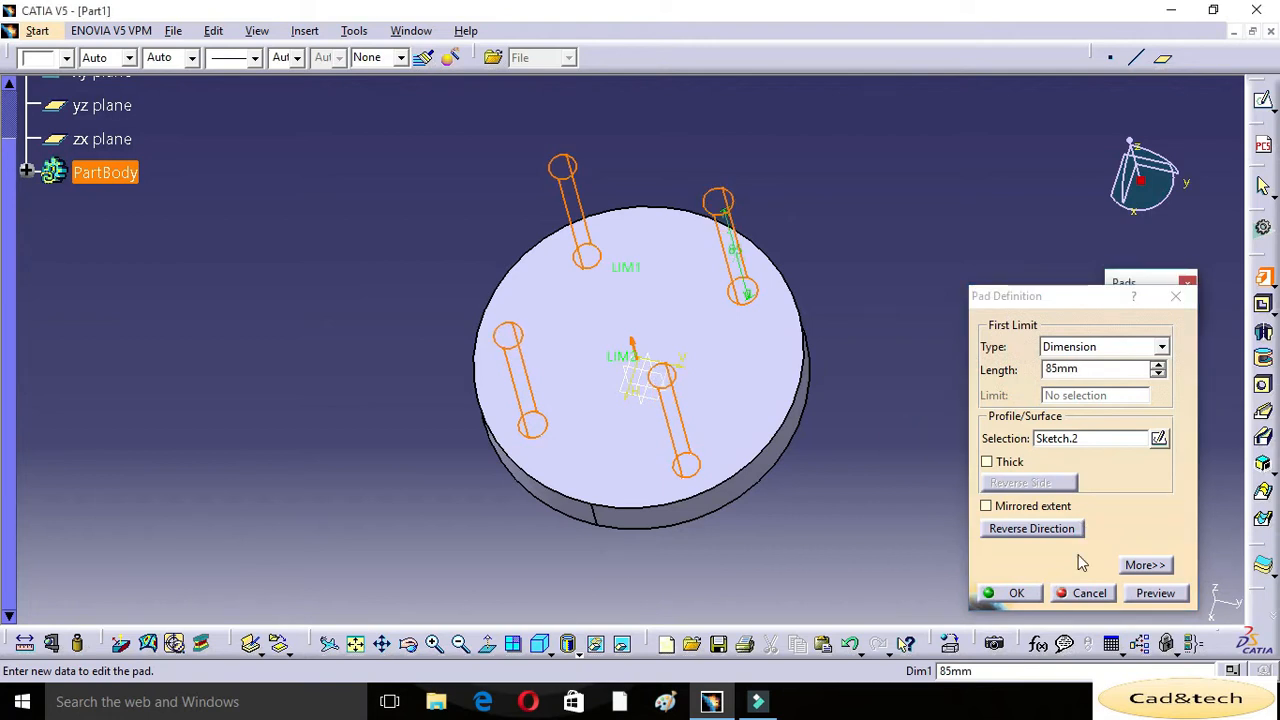
pyautogui.click(1155, 594)
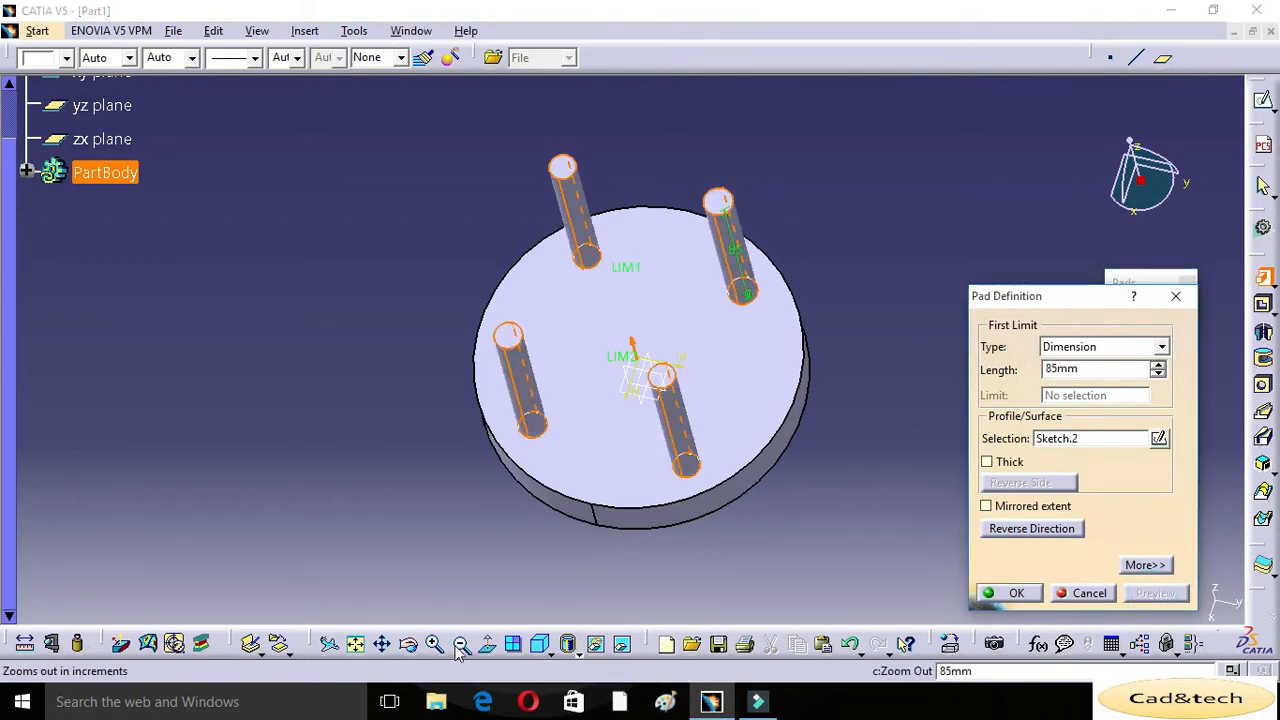
pyautogui.click(409, 643)
pyautogui.moveTo(443, 586); pyautogui.dragTo(879, 262)
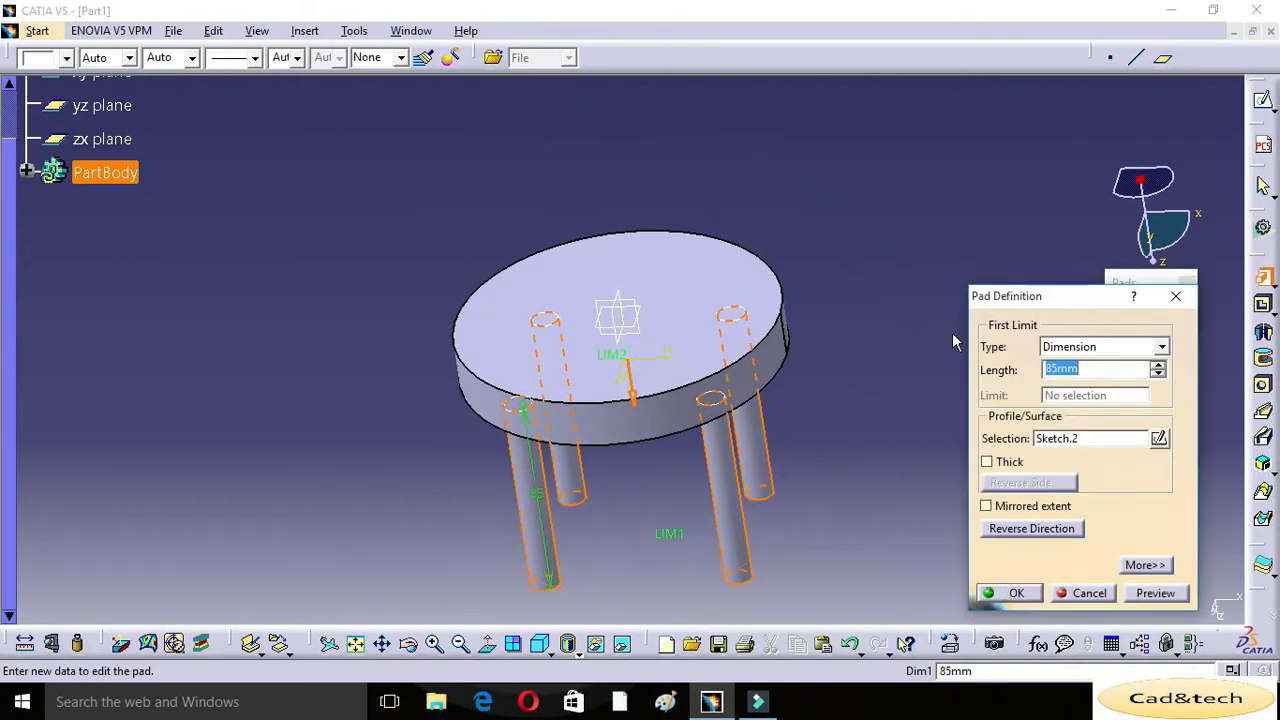
pyautogui.click(1012, 594)
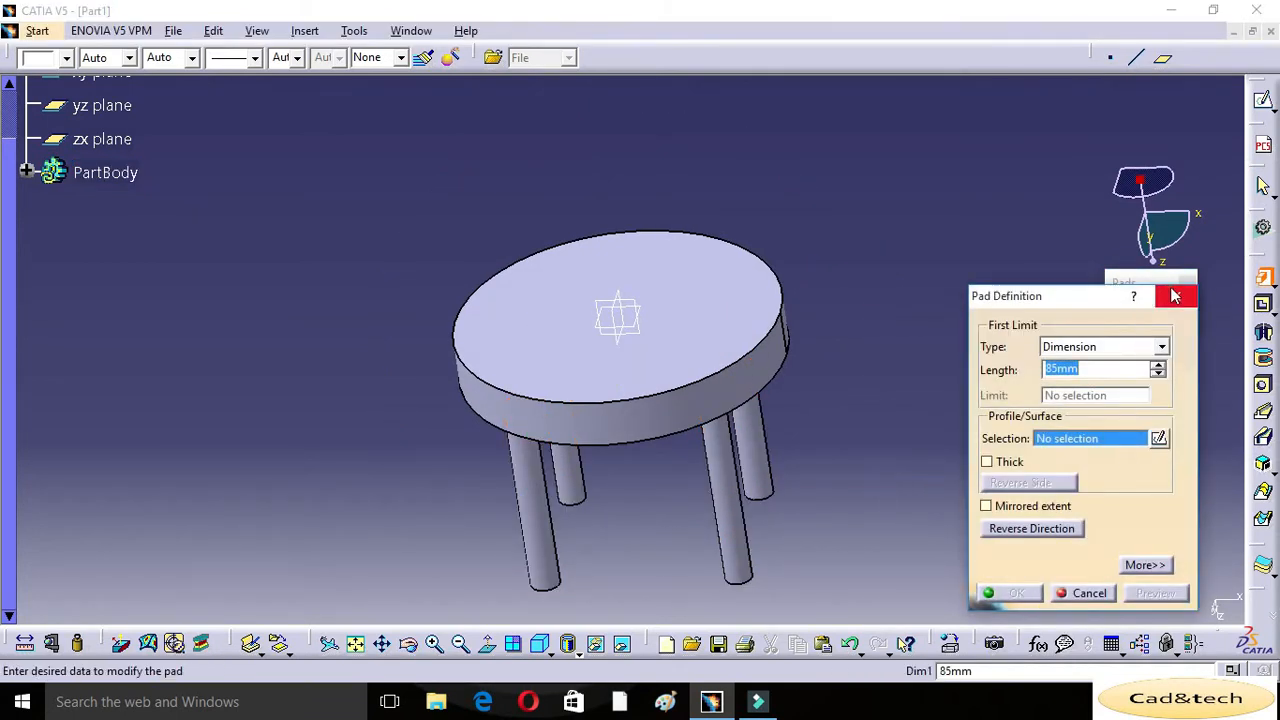
pyautogui.click(1176, 296)
# Colour the flat seat face of the disc, opposite the legs, salmon pink
pyautogui.moveTo(957, 362); pyautogui.dragTo(802, 314, button='middle')
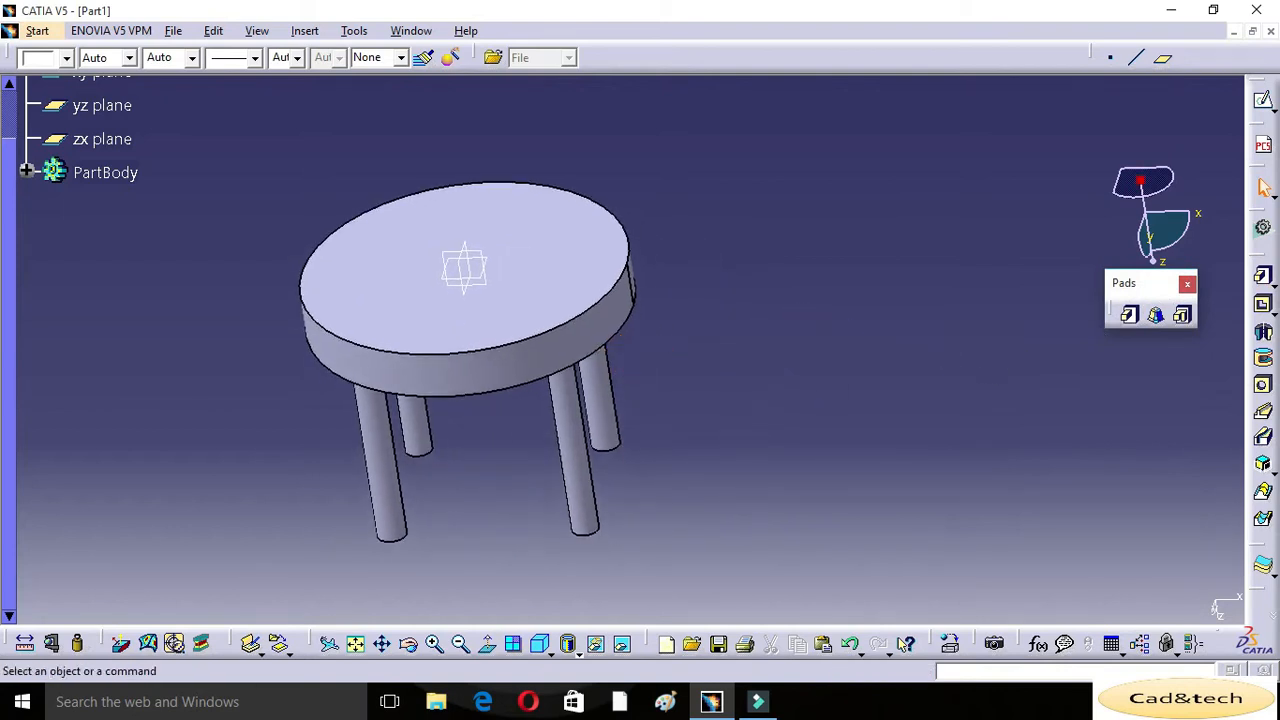
pyautogui.click(408, 642)
pyautogui.moveTo(337, 566); pyautogui.dragTo(433, 303)
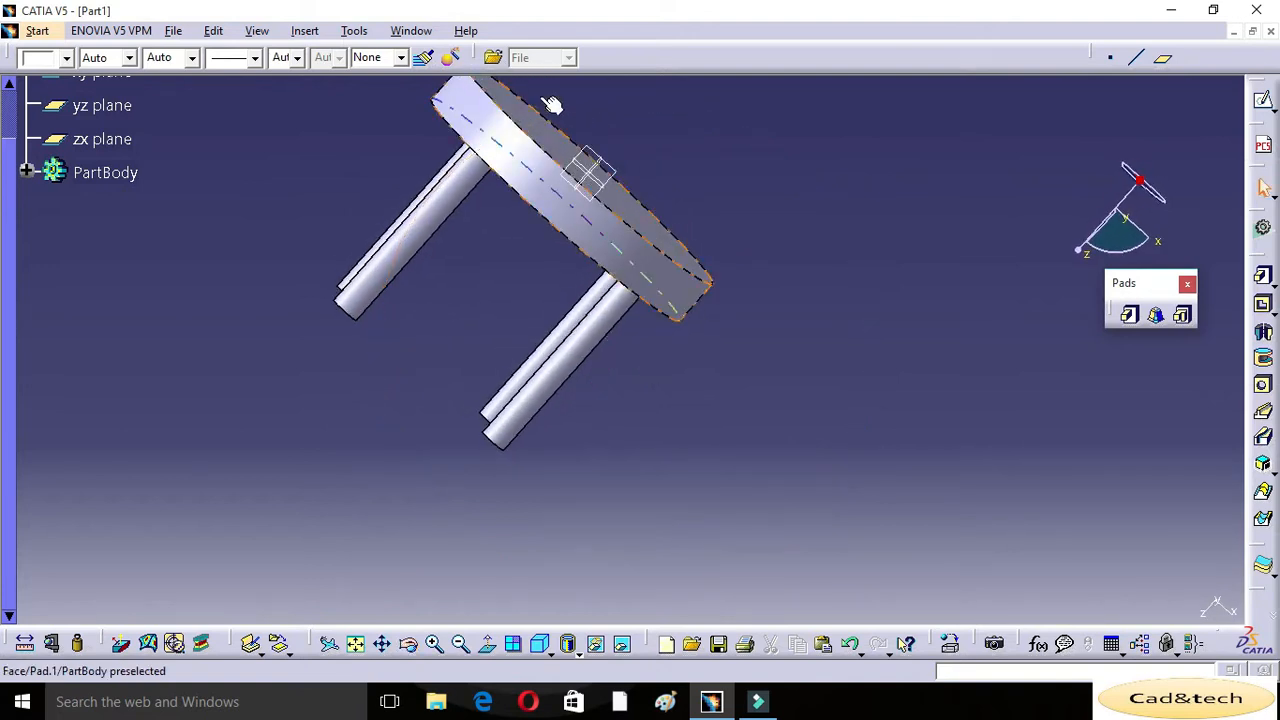
pyautogui.moveTo(748, 176); pyautogui.dragTo(768, 270, button='middle')
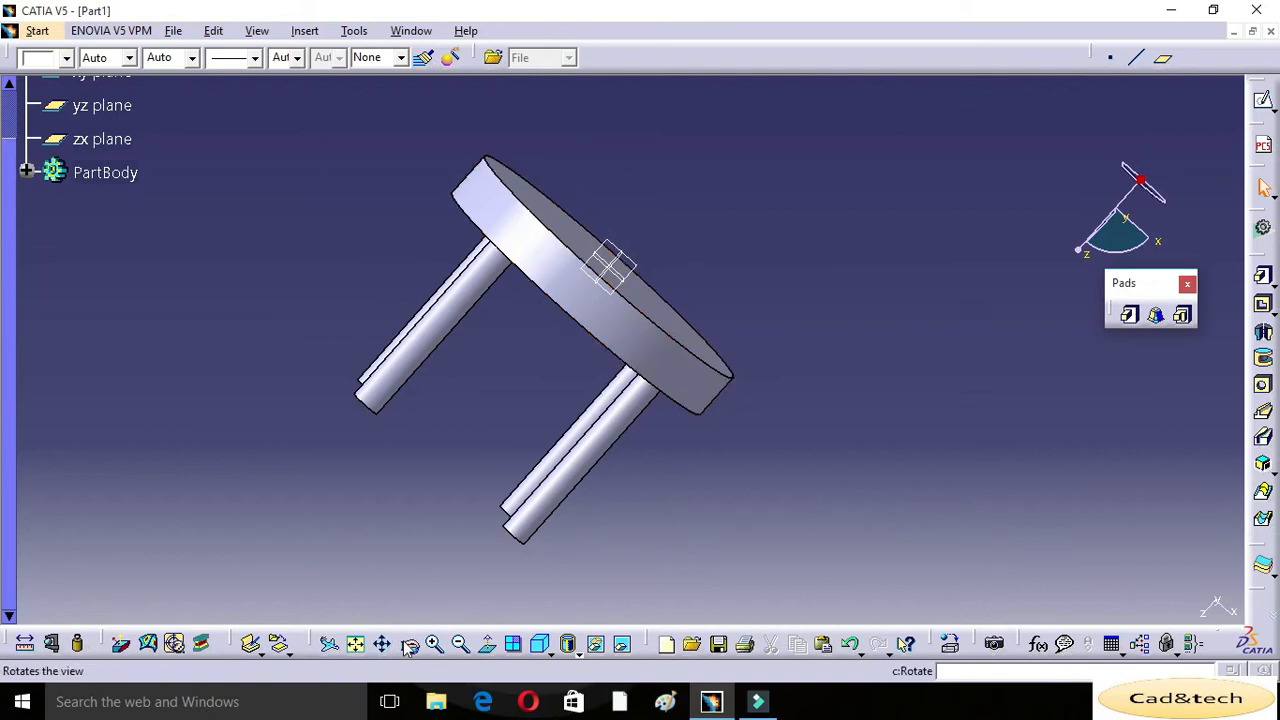
pyautogui.moveTo(540, 157); pyautogui.dragTo(465, 296, button='middle')
pyautogui.click(462, 292)
pyautogui.click(67, 57)
pyautogui.click(66, 57)
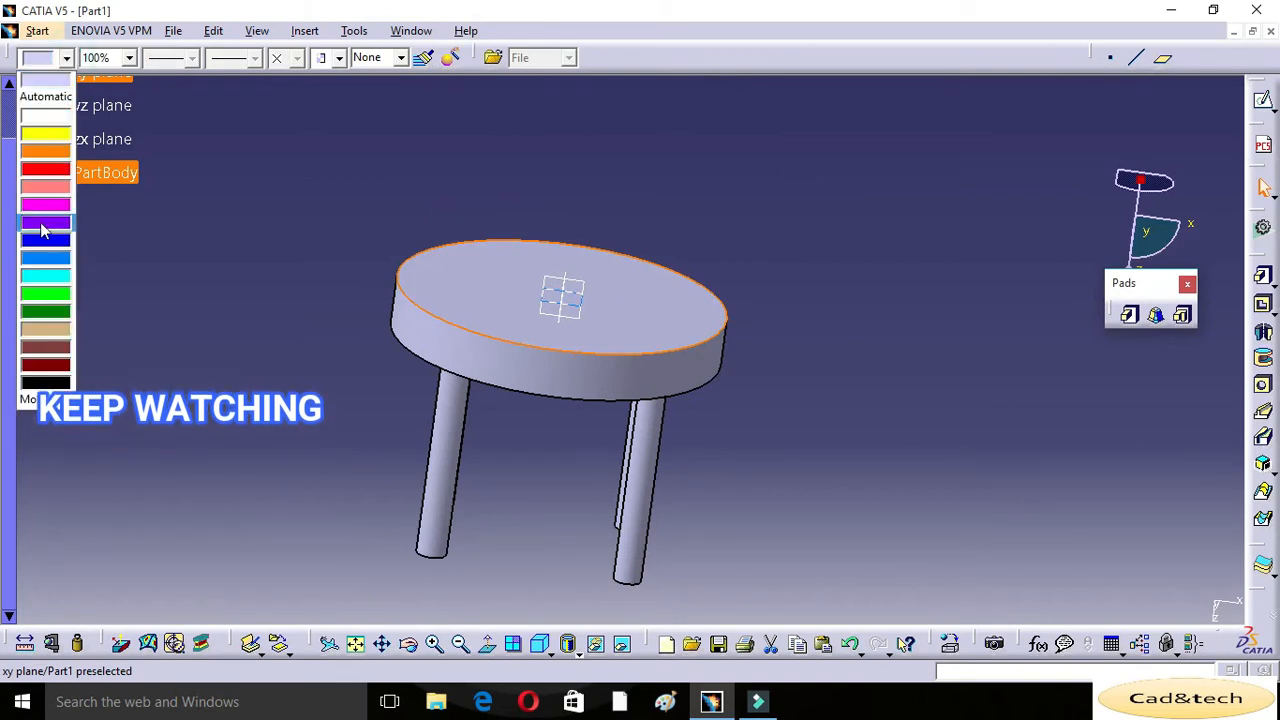
pyautogui.click(46, 184)
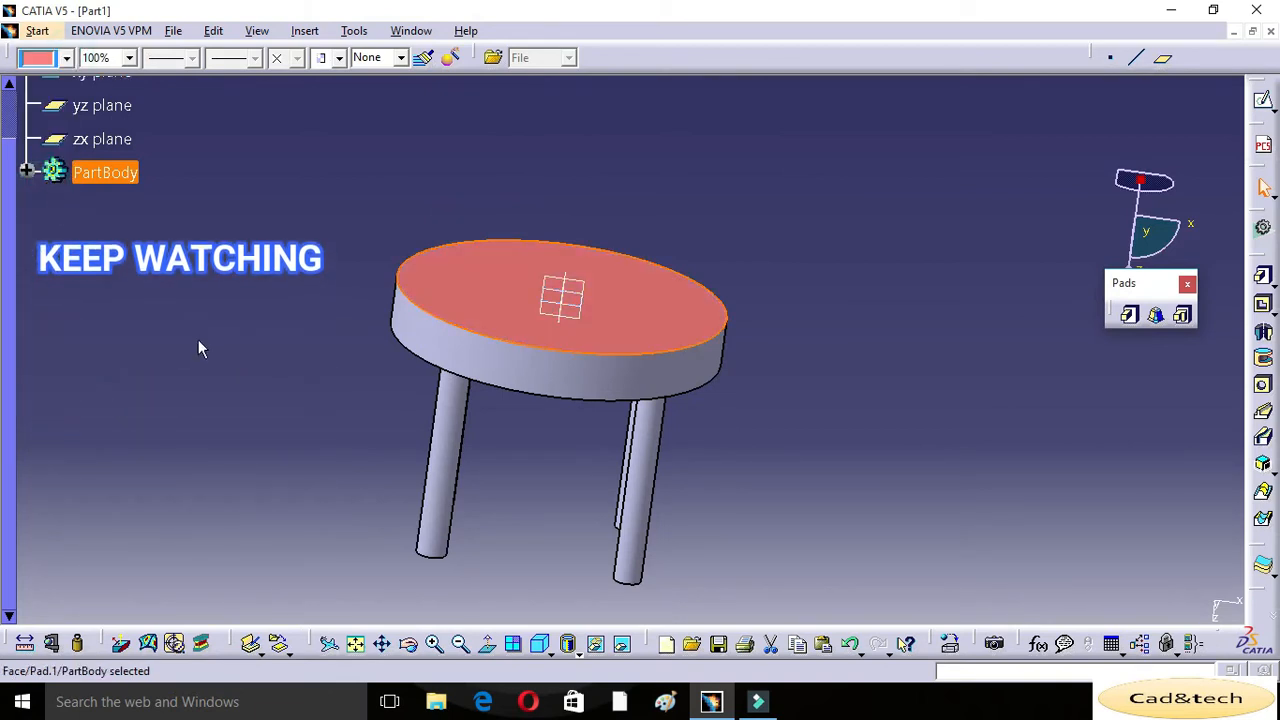
# Colour the cylindrical side face of the disc purple
pyautogui.click(458, 354)
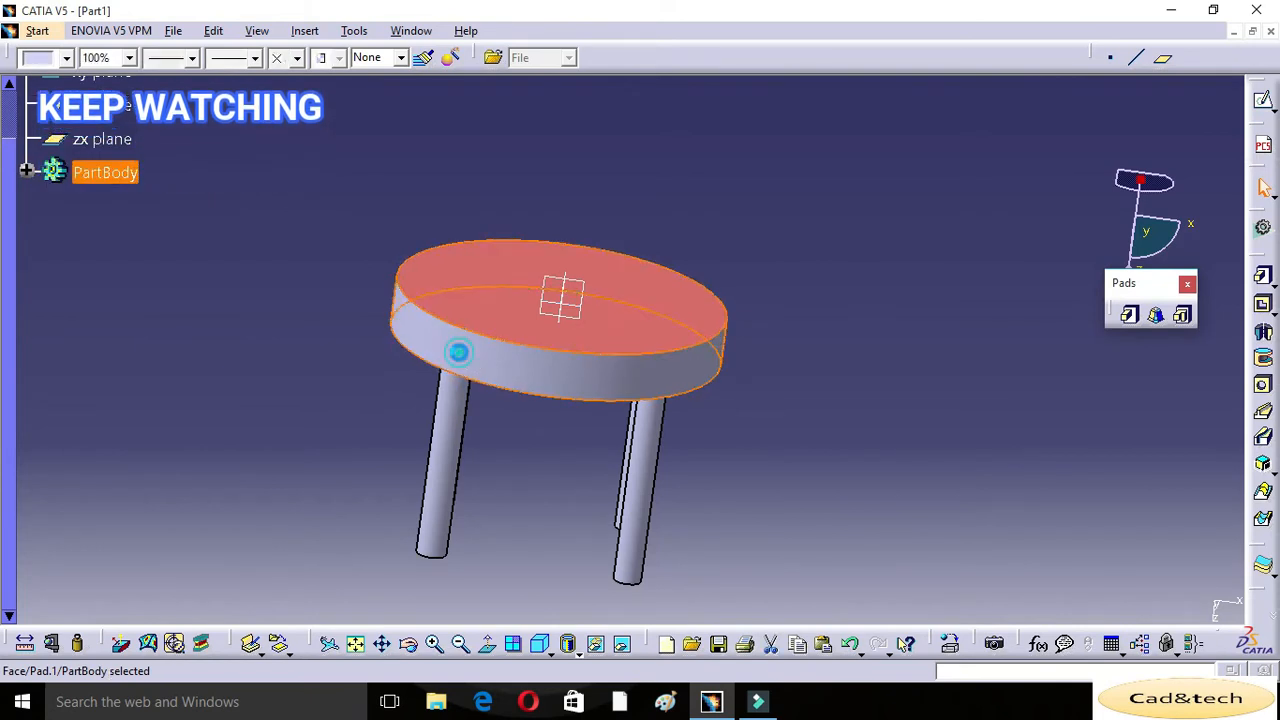
pyautogui.click(66, 57)
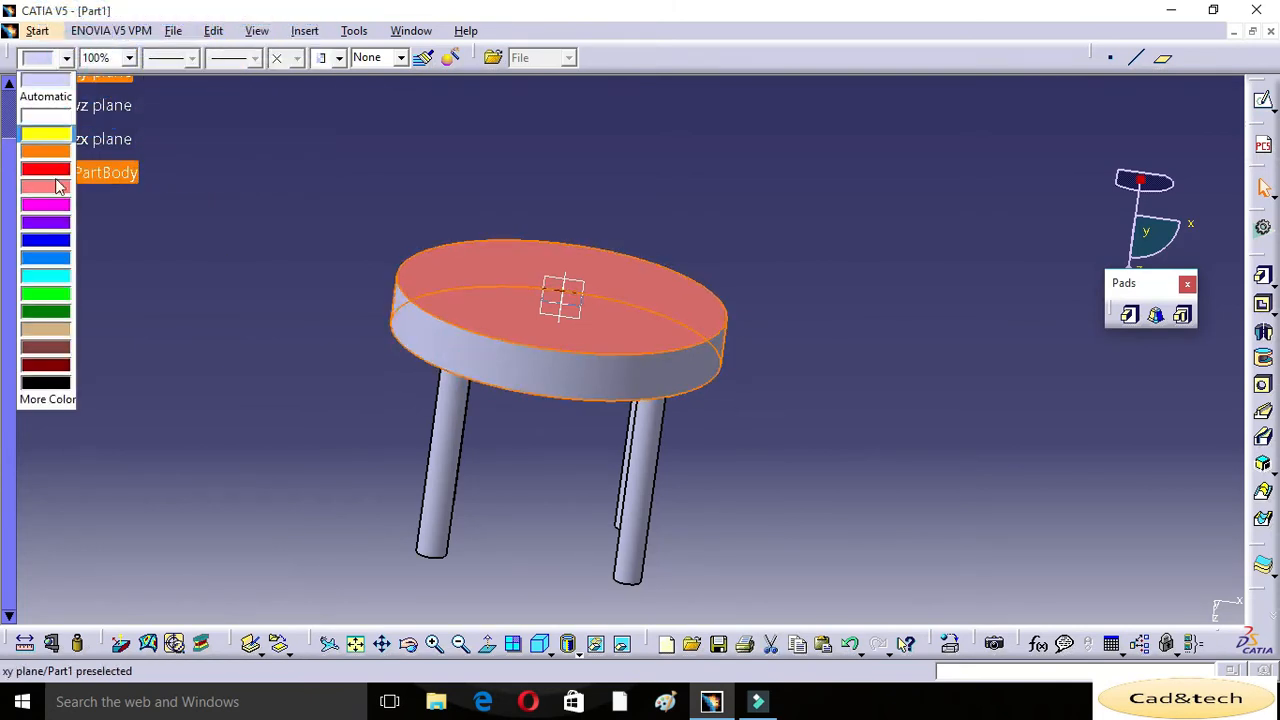
pyautogui.click(59, 223)
pyautogui.click(211, 272)
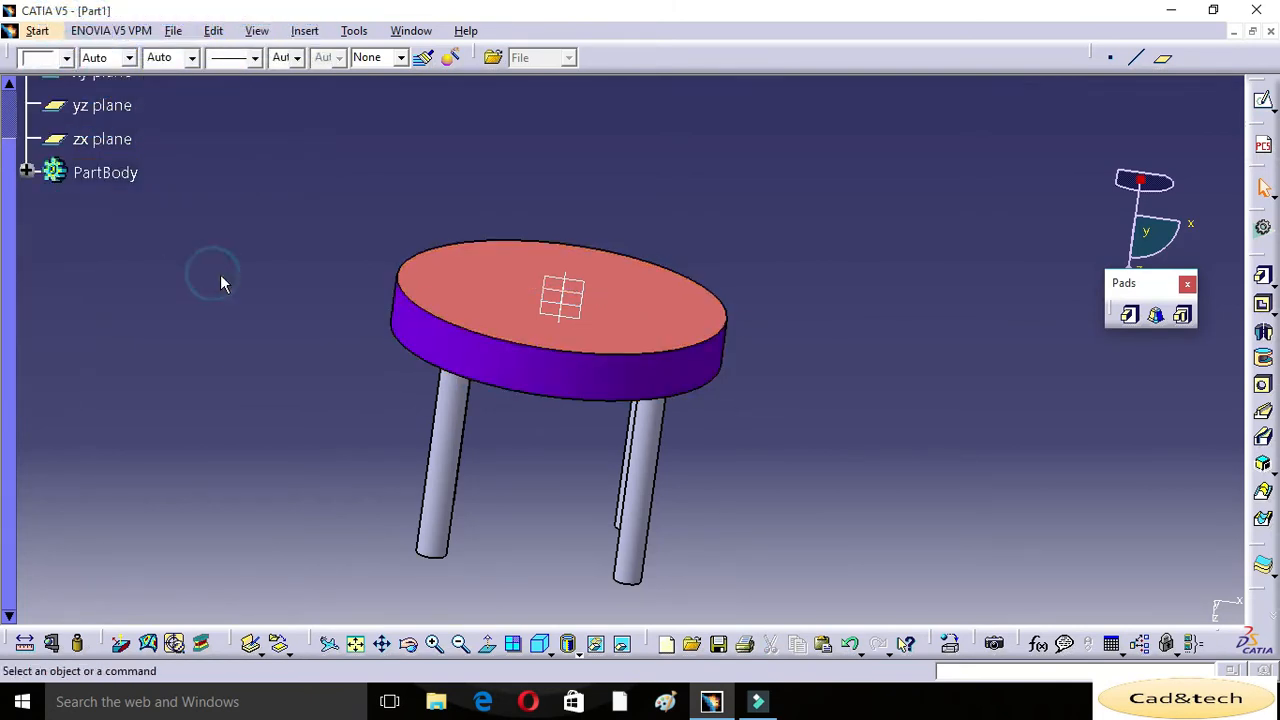
# Colour the cylindrical face of the leg nearest the purple rim's seam salmon pink
pyautogui.click(408, 643)
pyautogui.moveTo(377, 580); pyautogui.dragTo(523, 354)
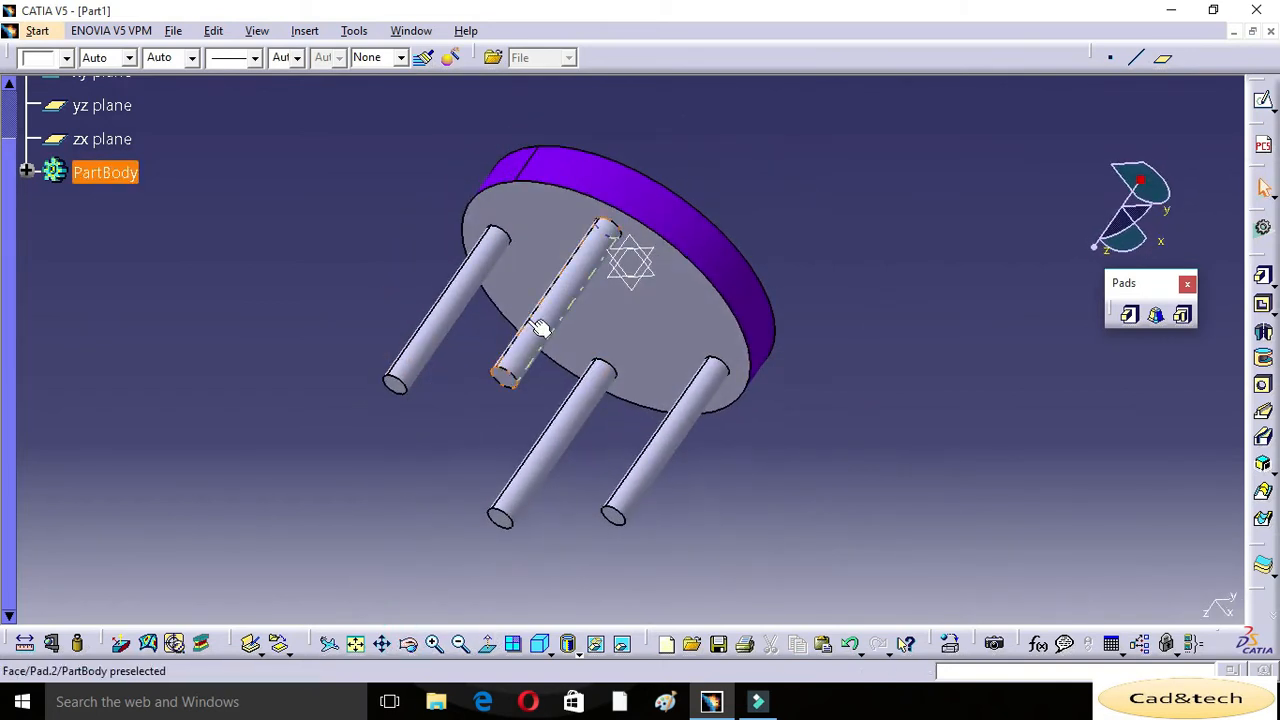
pyautogui.click(527, 323)
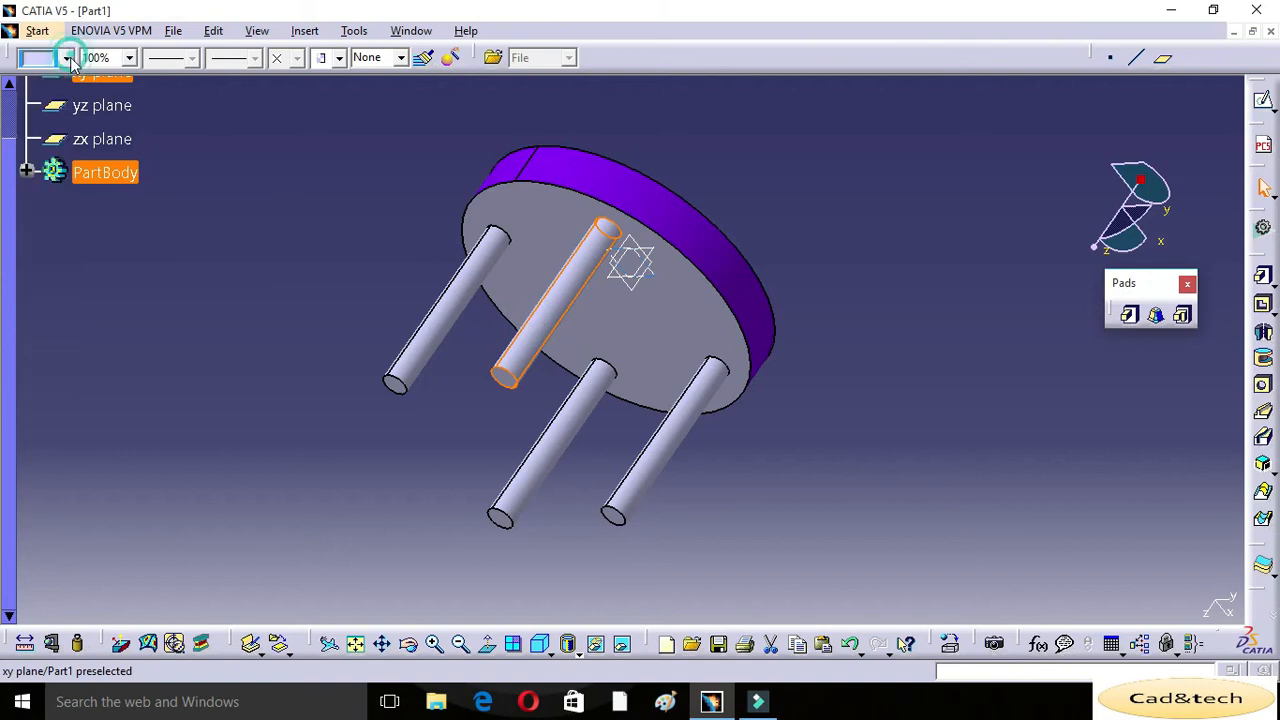
pyautogui.click(66, 57)
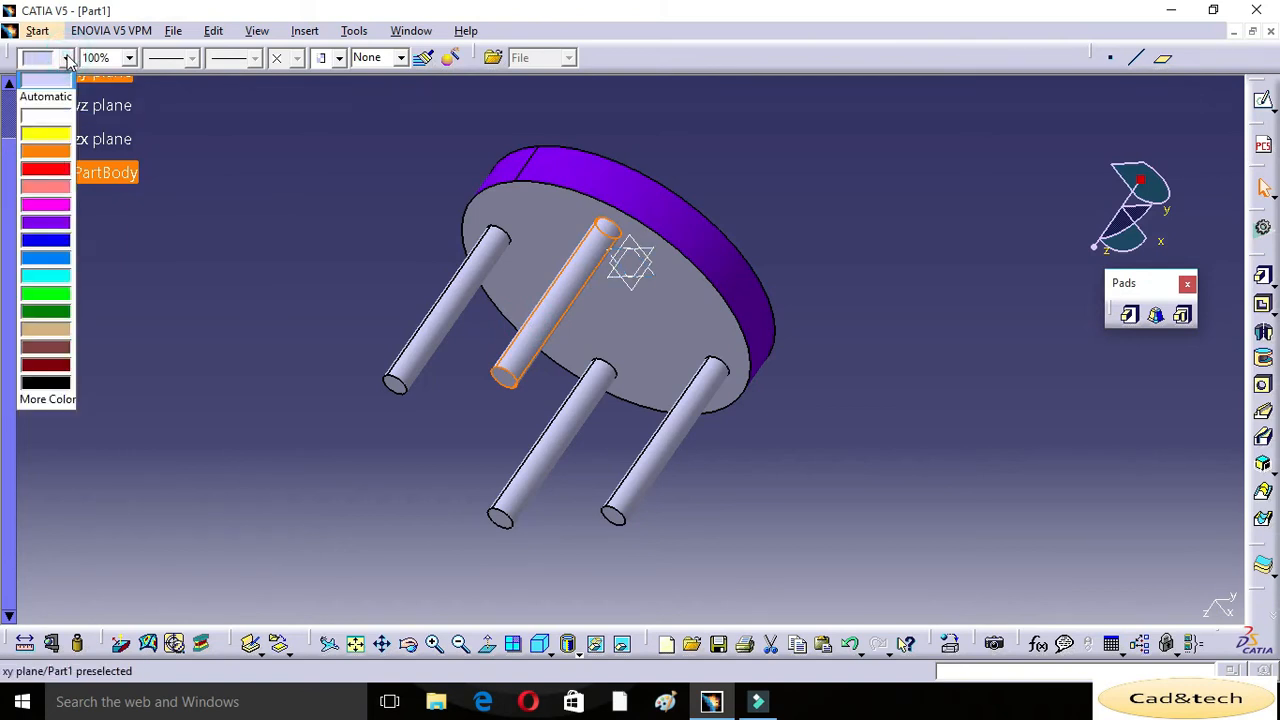
pyautogui.click(46, 187)
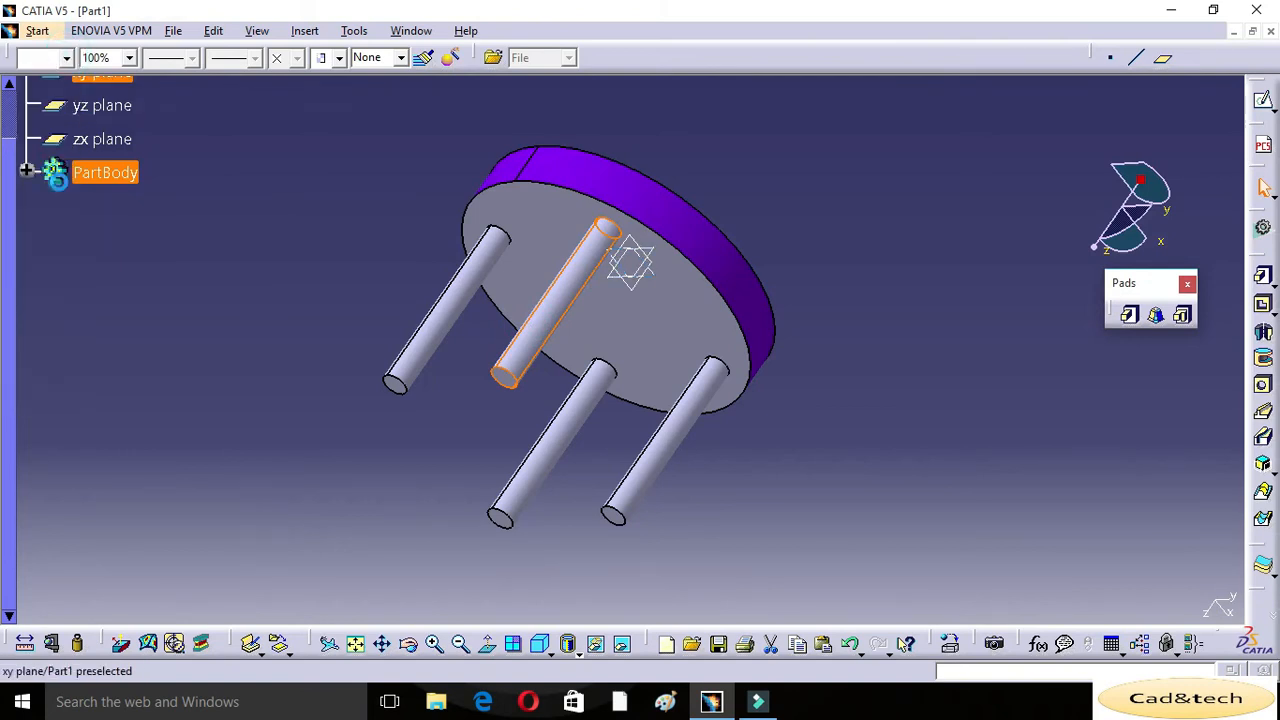
# Colour the cylindrical faces of the three remaining uncoloured legs salmon pink
pyautogui.click(460, 318)
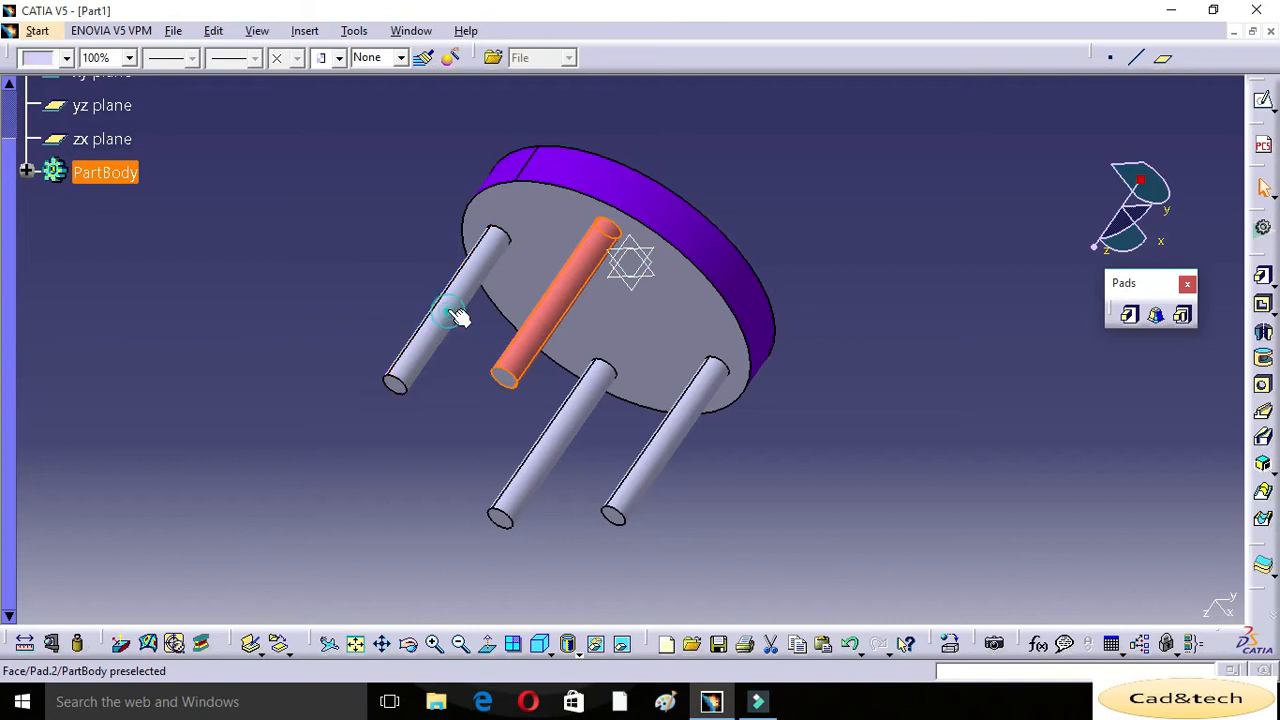
pyautogui.click(66, 58)
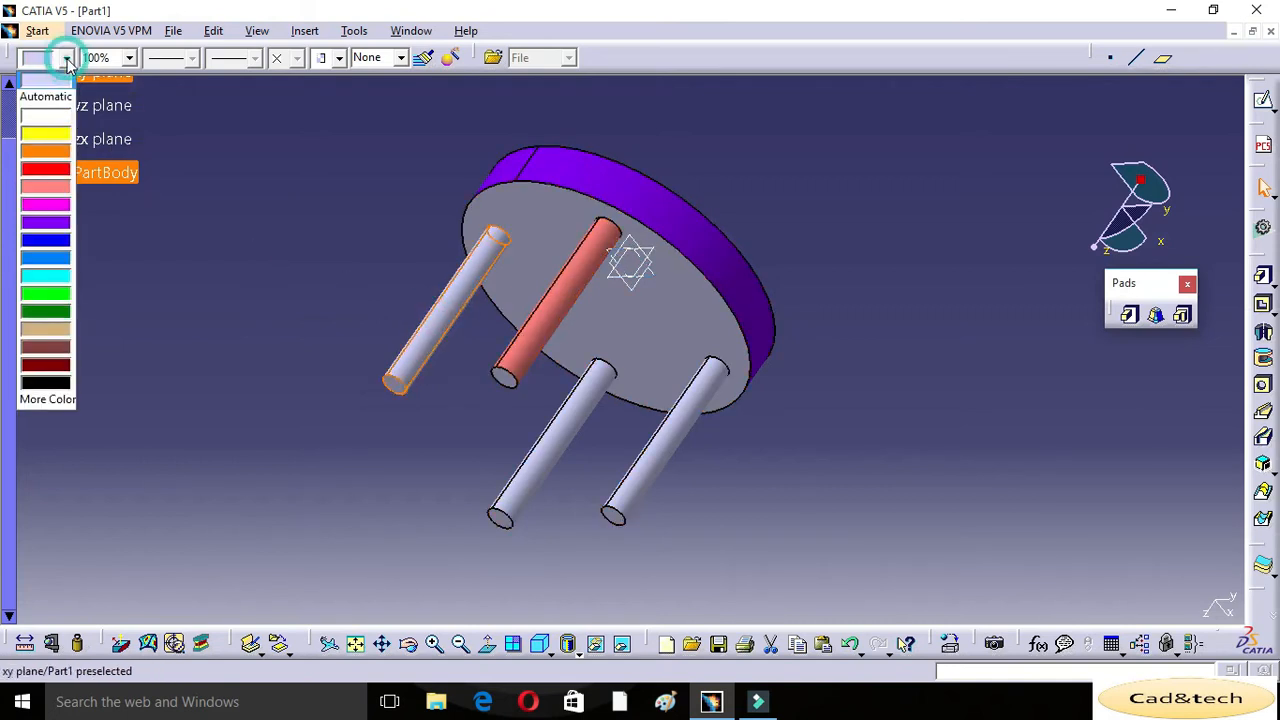
pyautogui.click(57, 189)
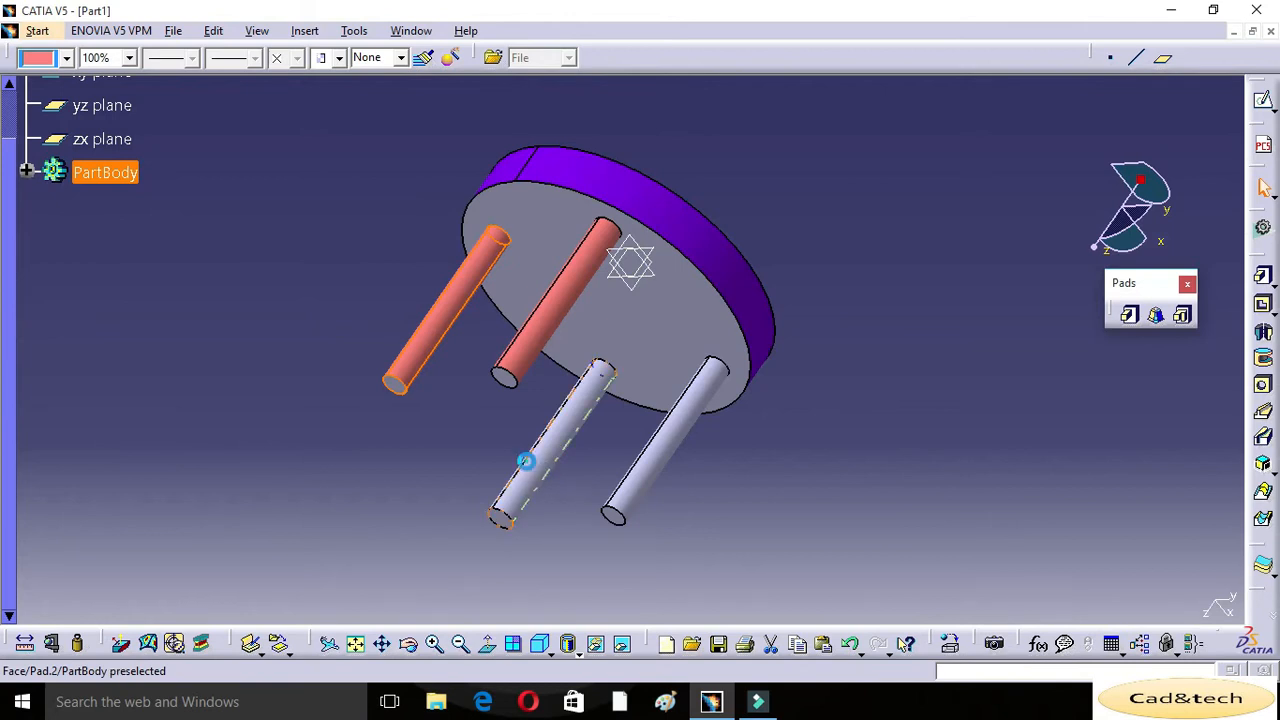
pyautogui.click(526, 457)
pyautogui.click(66, 58)
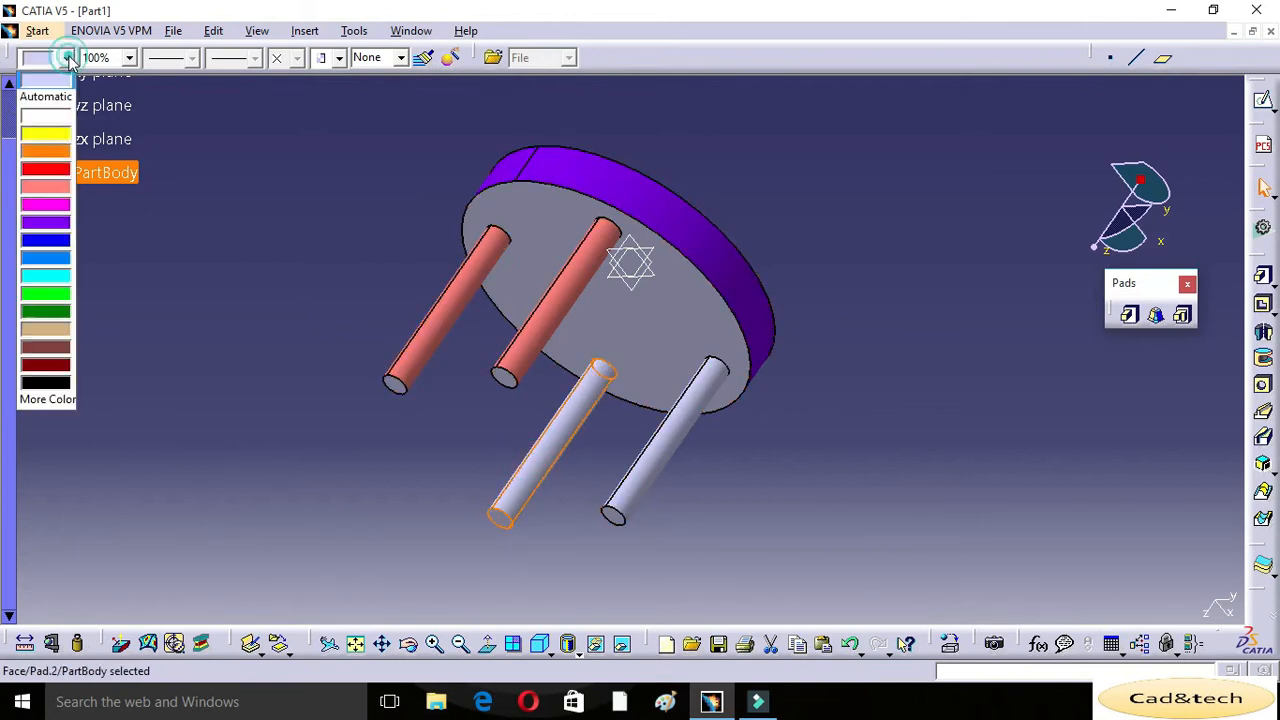
pyautogui.click(57, 189)
pyautogui.click(52, 172)
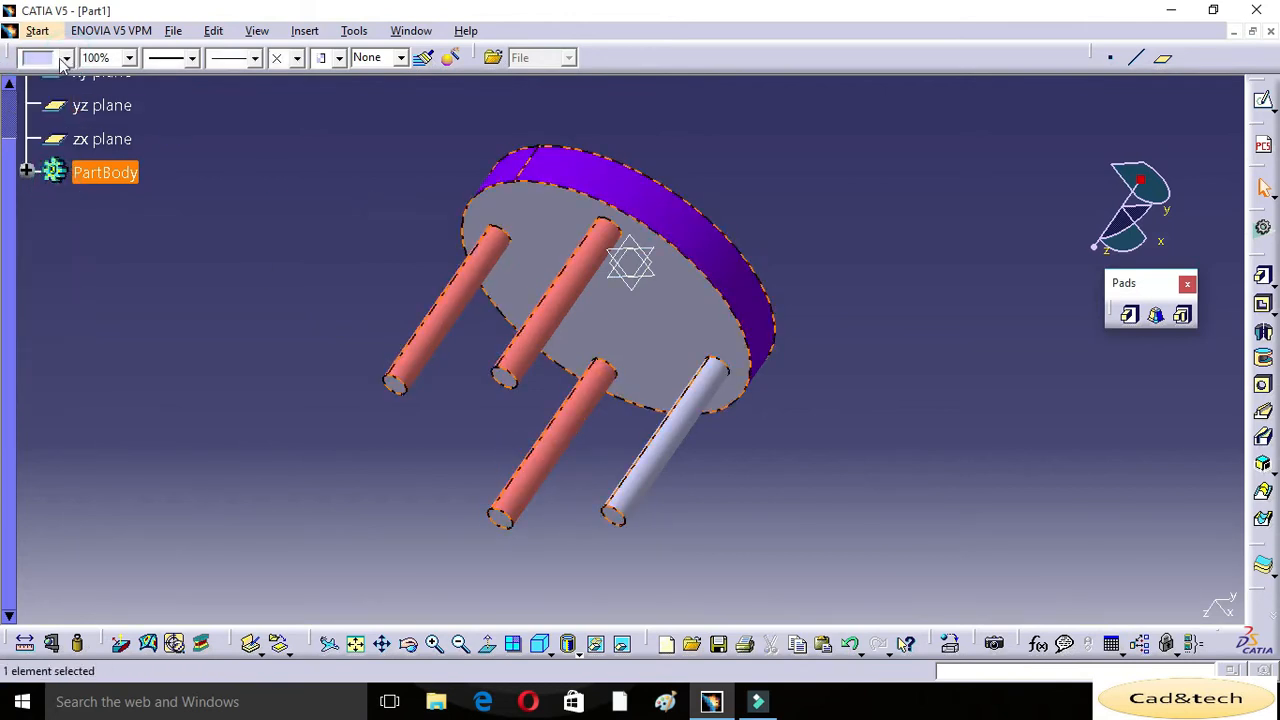
pyautogui.click(662, 445)
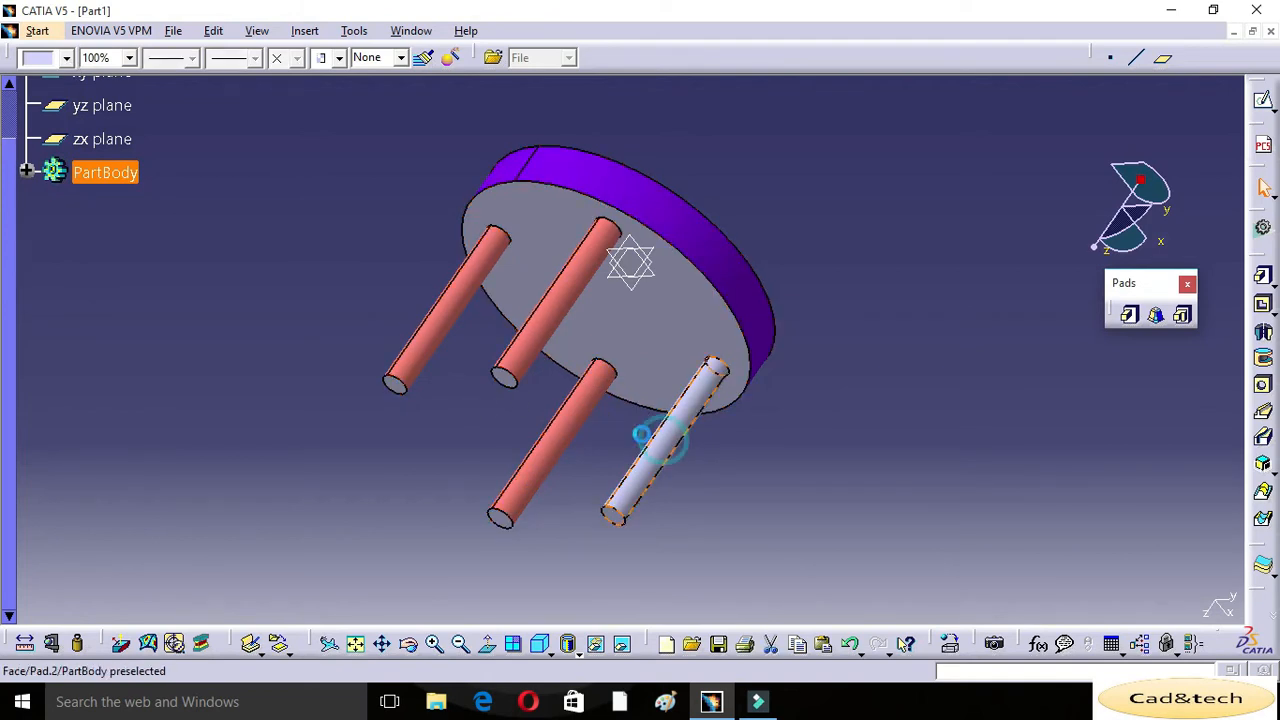
pyautogui.click(67, 59)
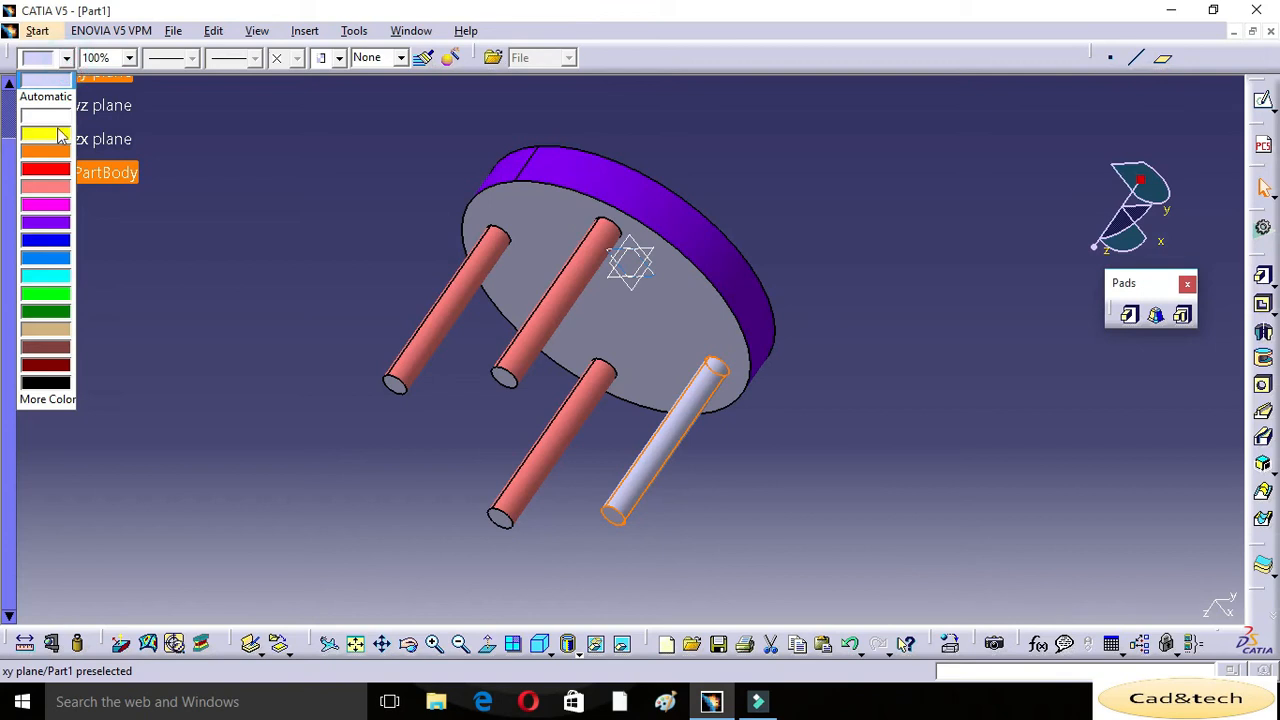
pyautogui.click(53, 190)
pyautogui.click(200, 263)
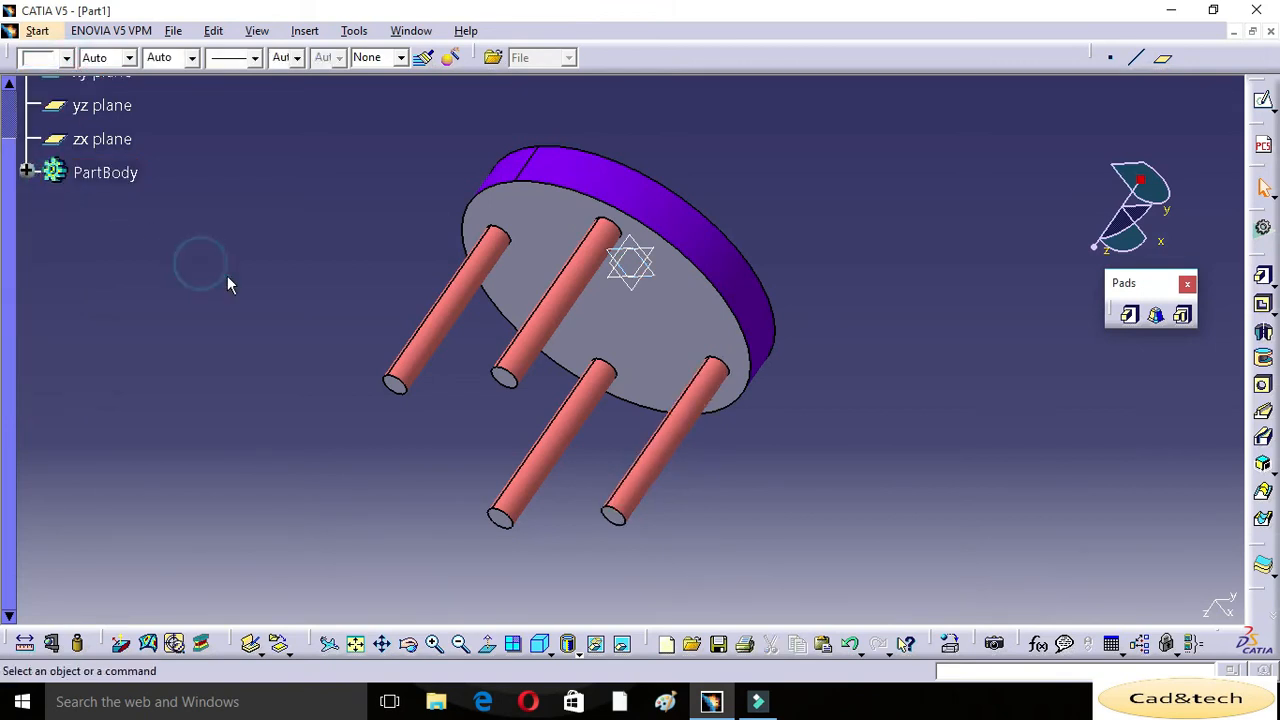
# Delete the entire stool, including its disc and four legs, from the part
pyautogui.click(410, 646)
pyautogui.moveTo(727, 222); pyautogui.dragTo(494, 251)
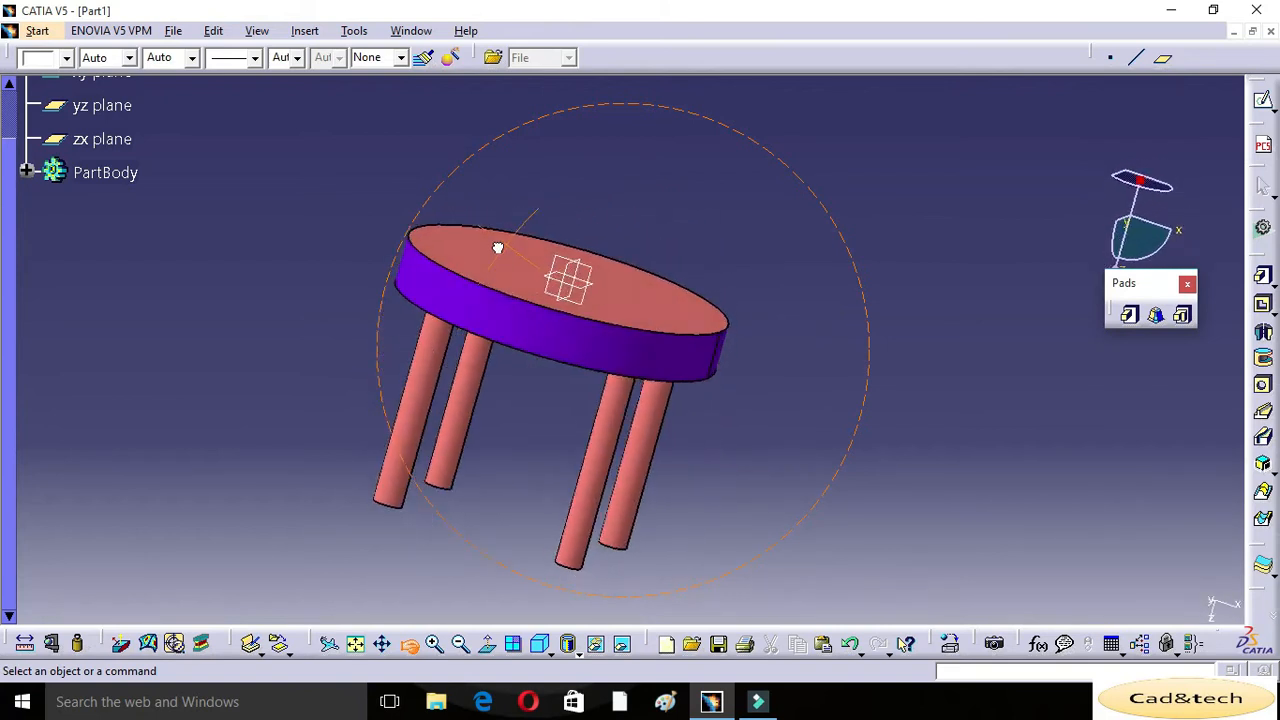
pyautogui.click(494, 245)
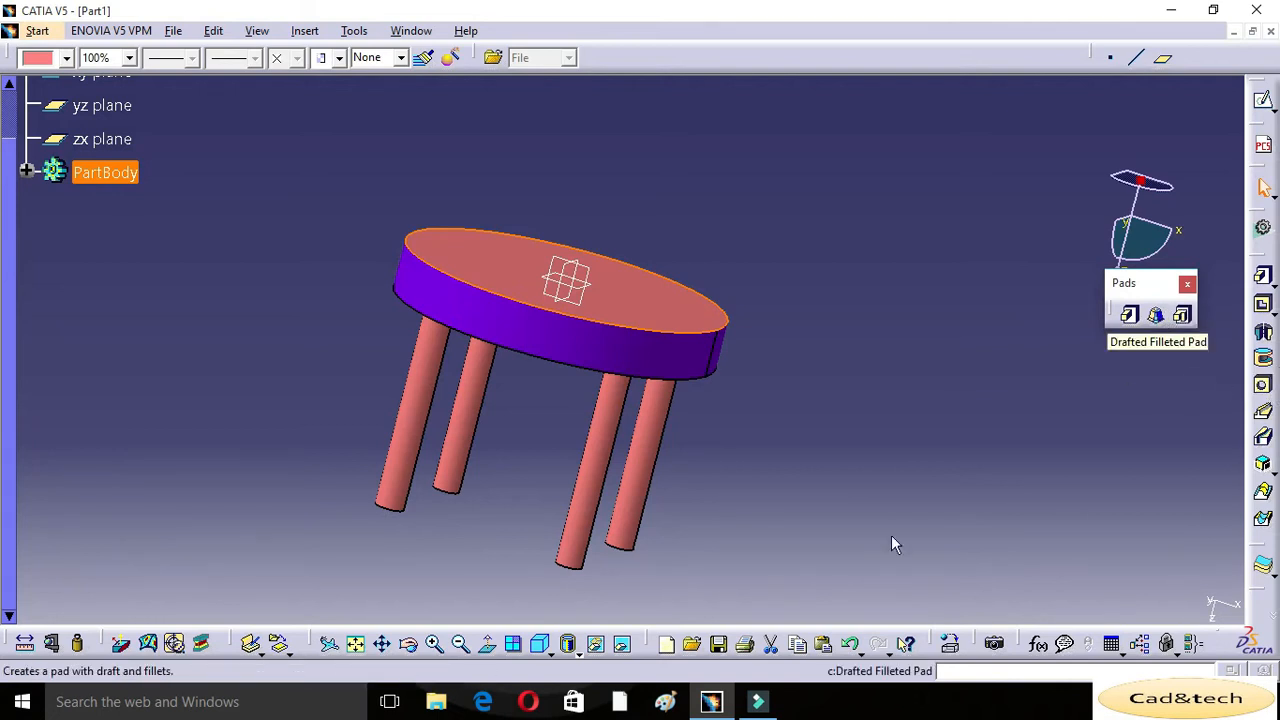
pyautogui.moveTo(340, 166); pyautogui.dragTo(776, 584)
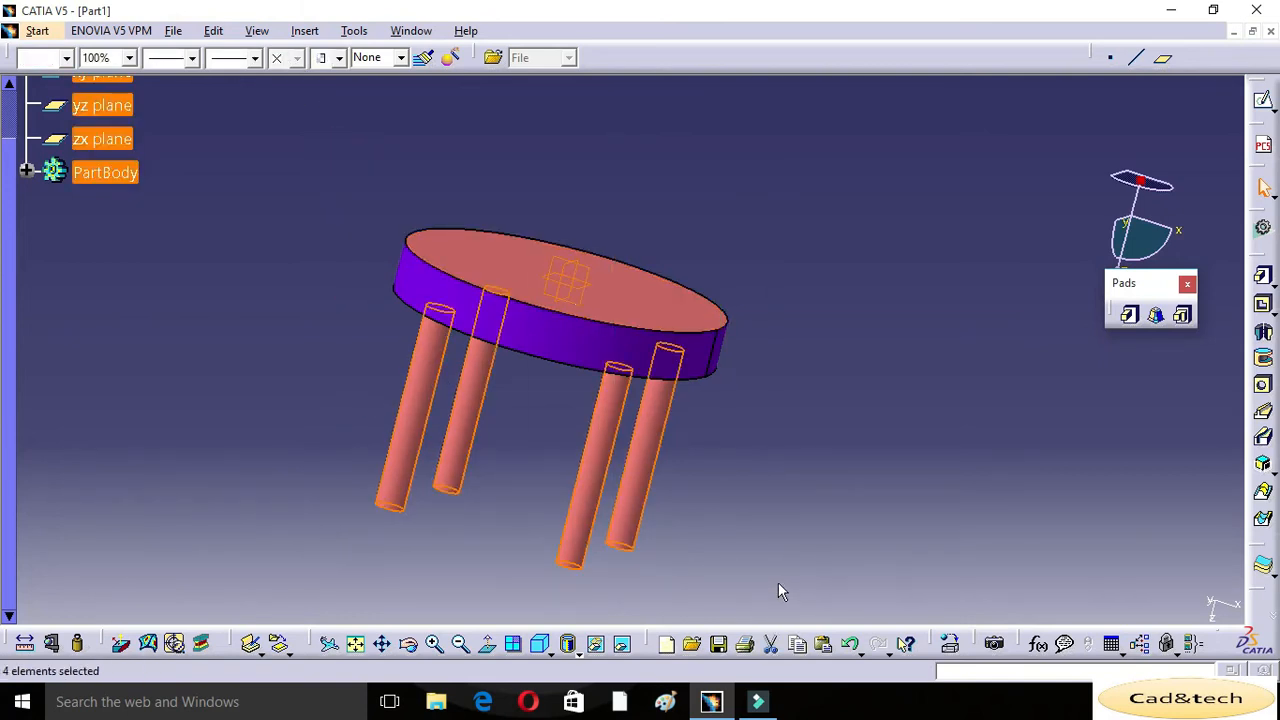
pyautogui.click(806, 567)
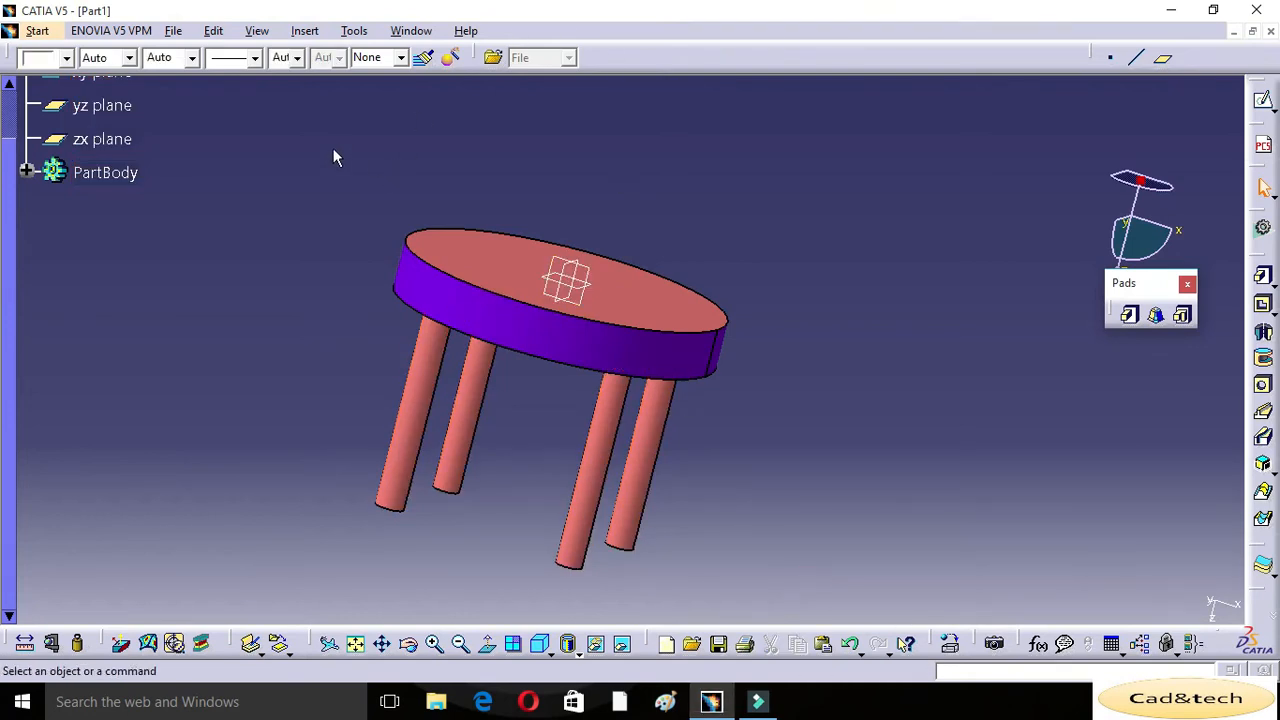
pyautogui.moveTo(278, 156); pyautogui.dragTo(750, 598)
pyautogui.press('Delete')
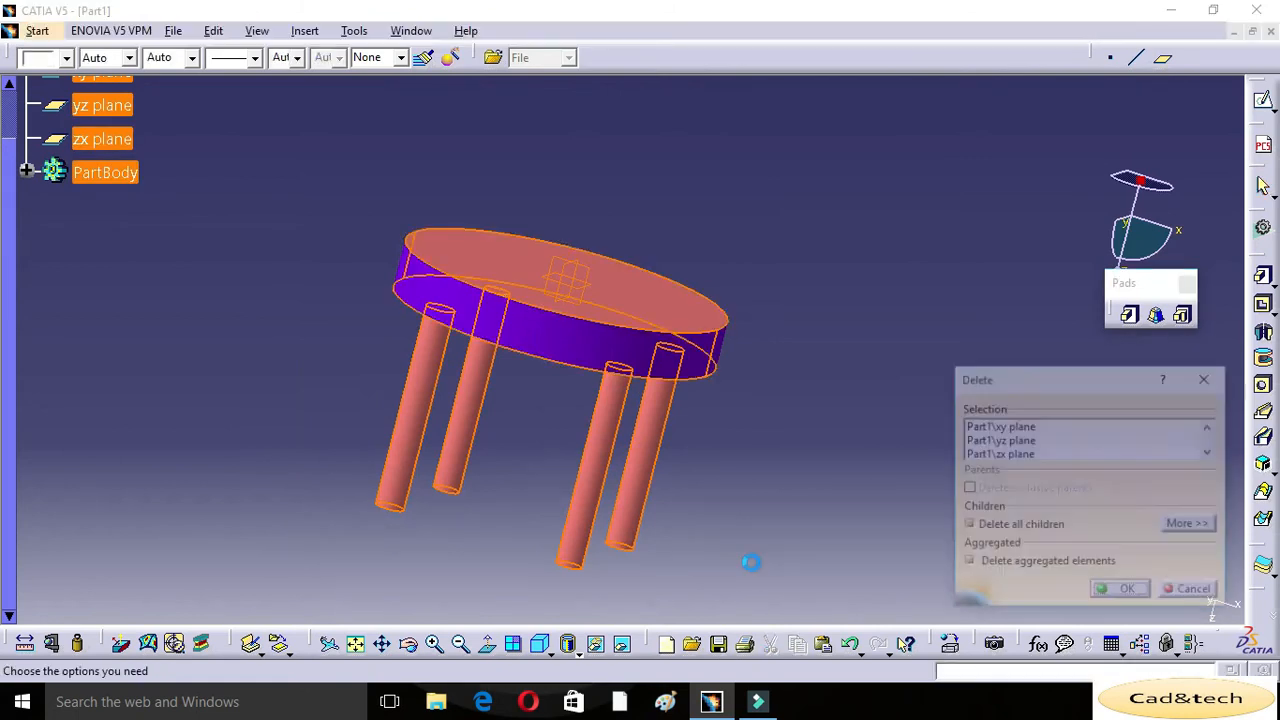
pyautogui.press('Return')
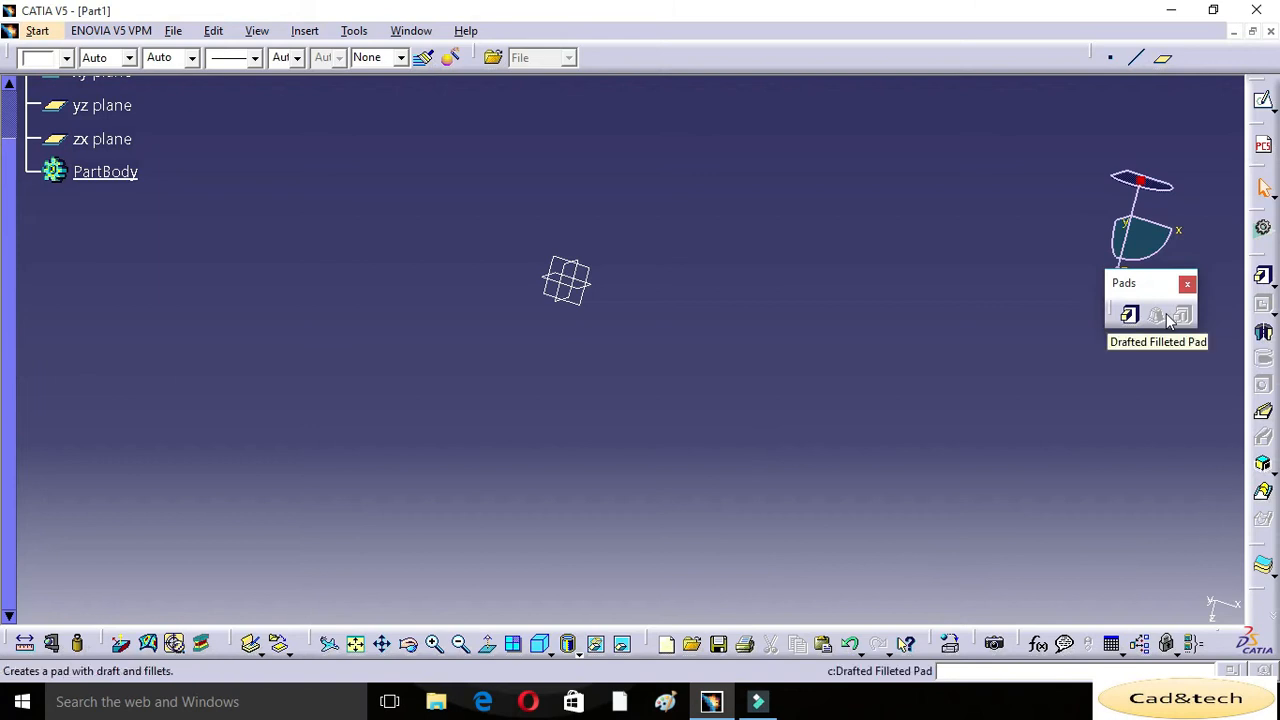
# Sketch a rectangle around the origin on the xy plane, with one corner at about H 75 mm, V -56 mm, and exit the sketch
pyautogui.click(92, 237)
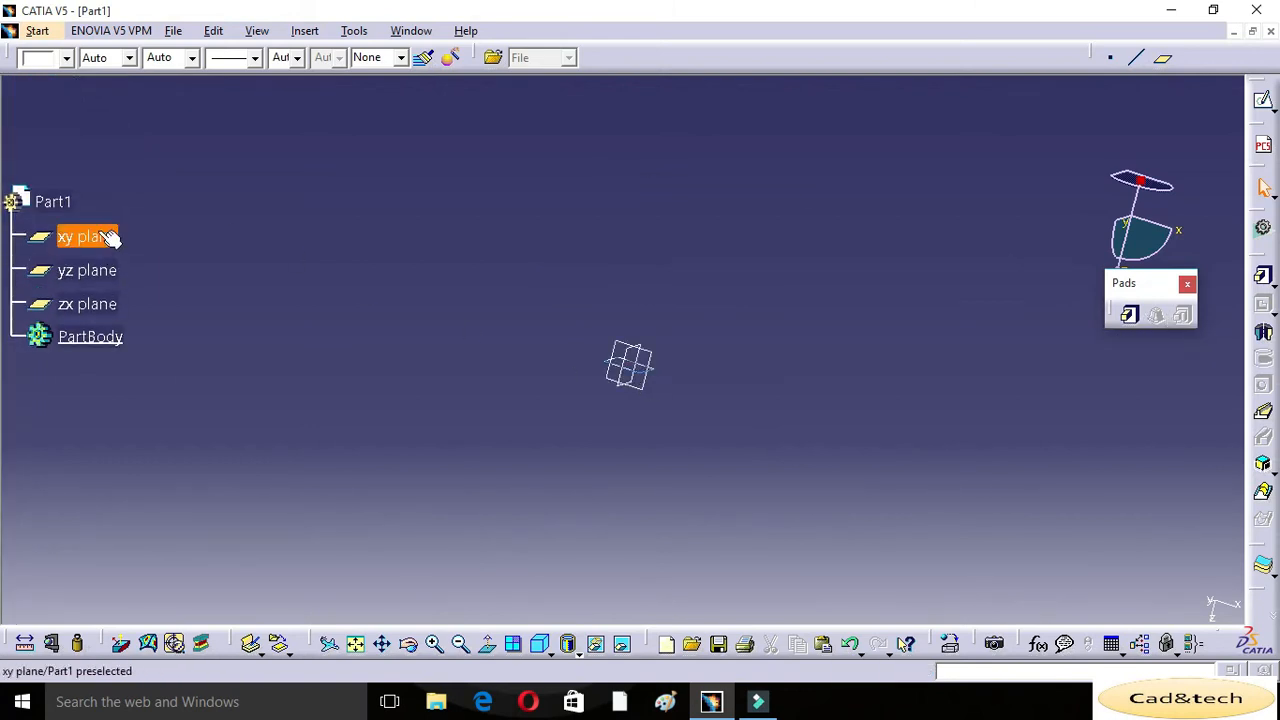
pyautogui.click(1263, 99)
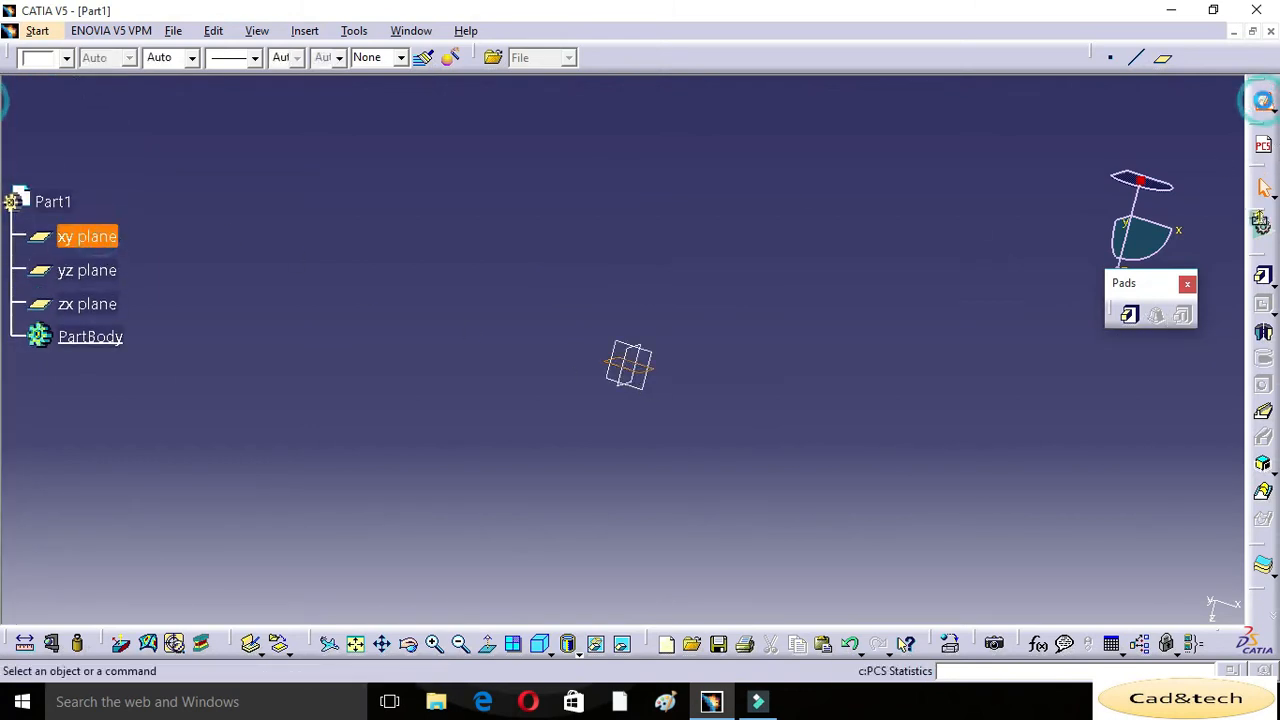
pyautogui.click(1265, 258)
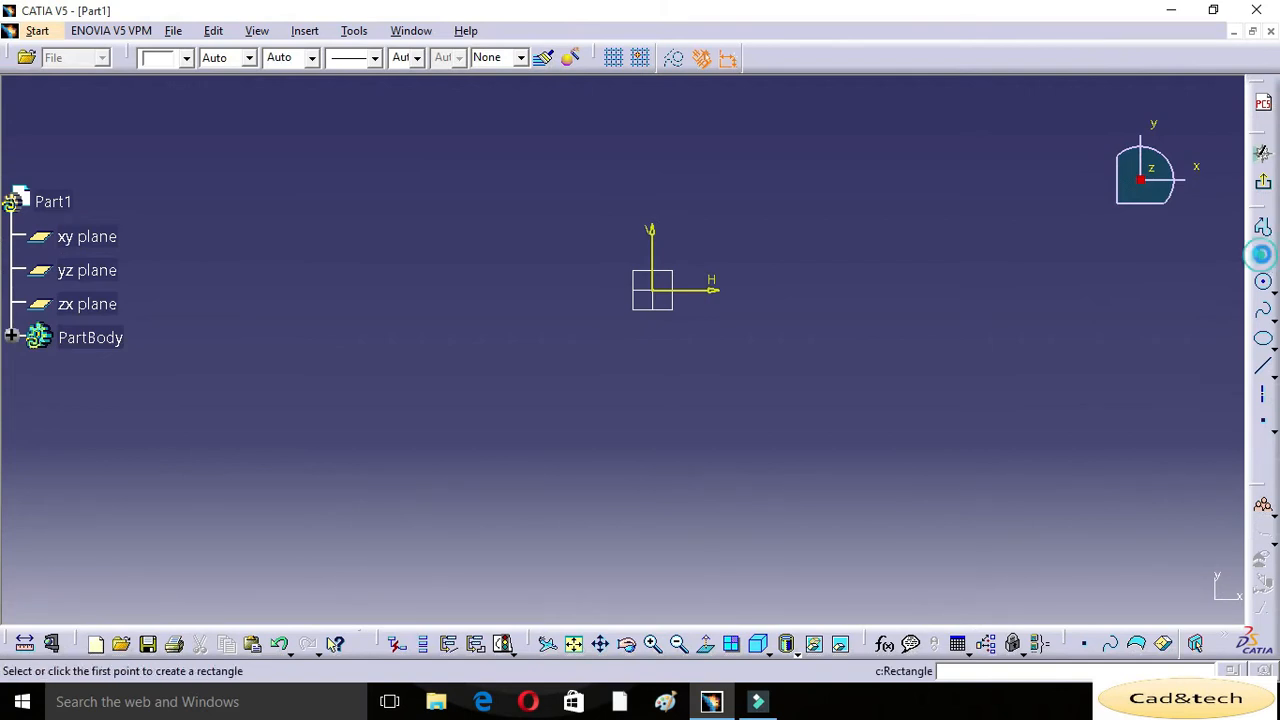
pyautogui.click(464, 132)
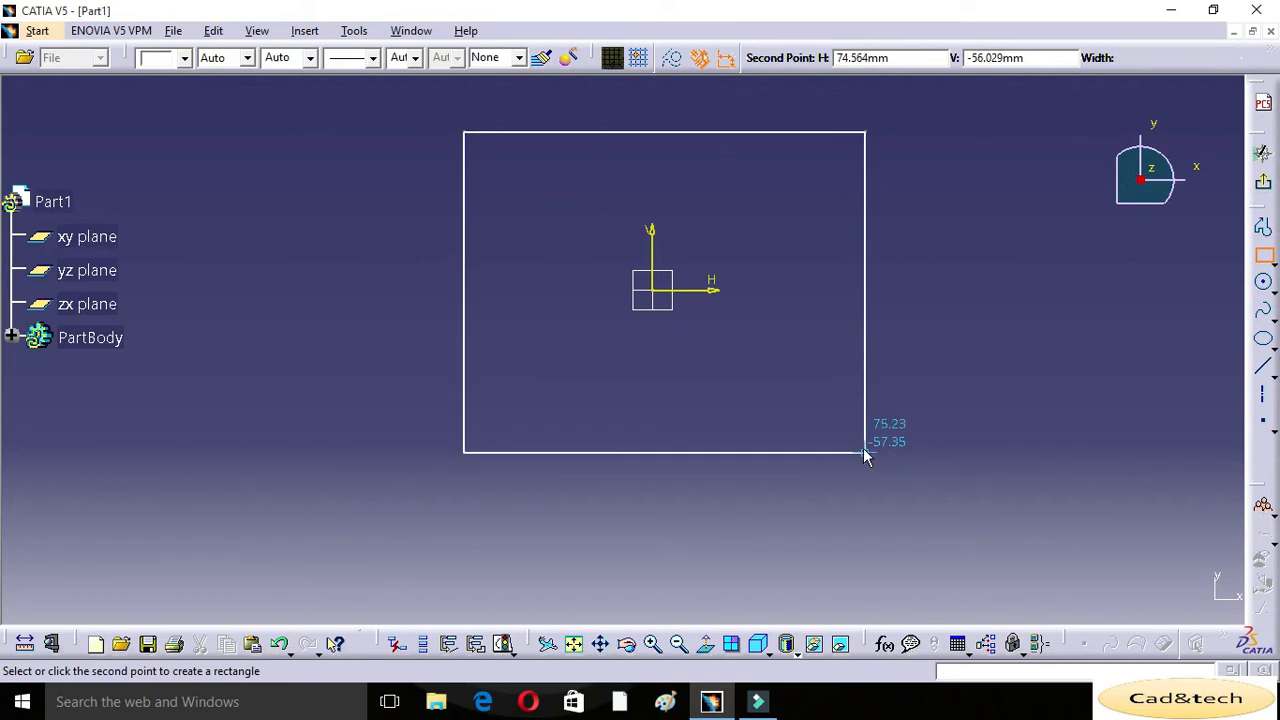
pyautogui.click(863, 449)
pyautogui.click(1088, 290)
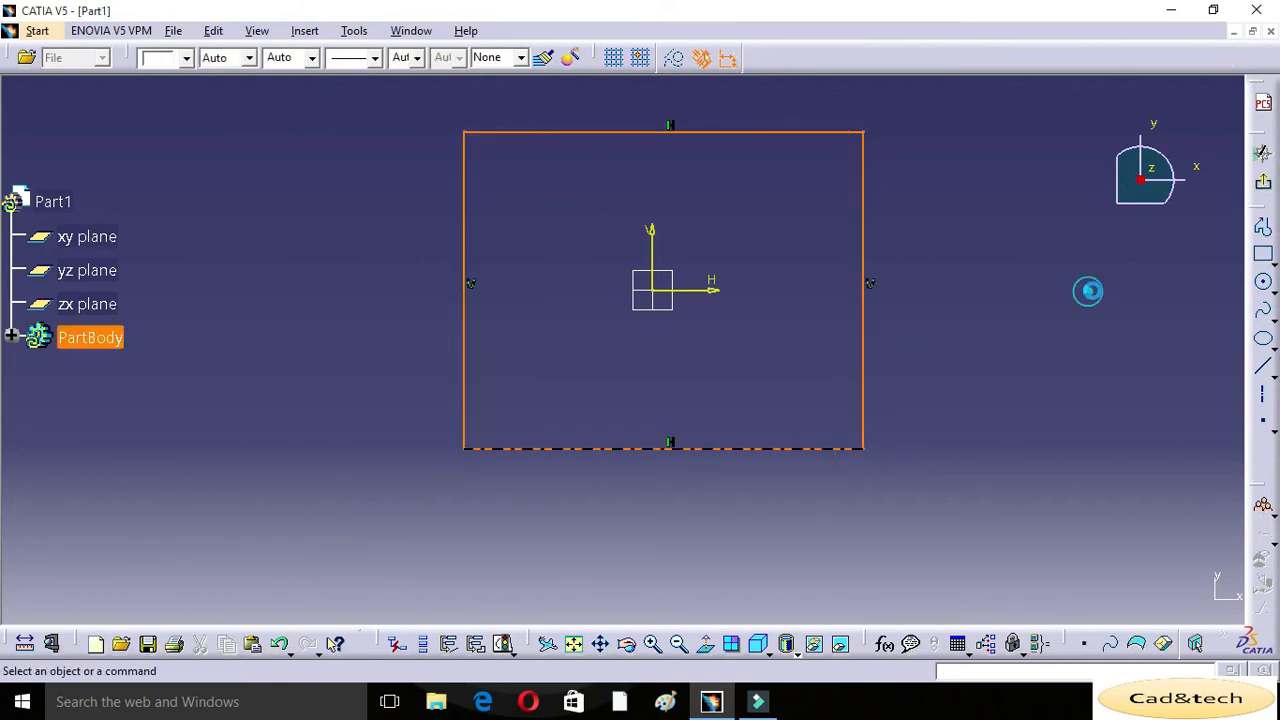
pyautogui.click(1263, 188)
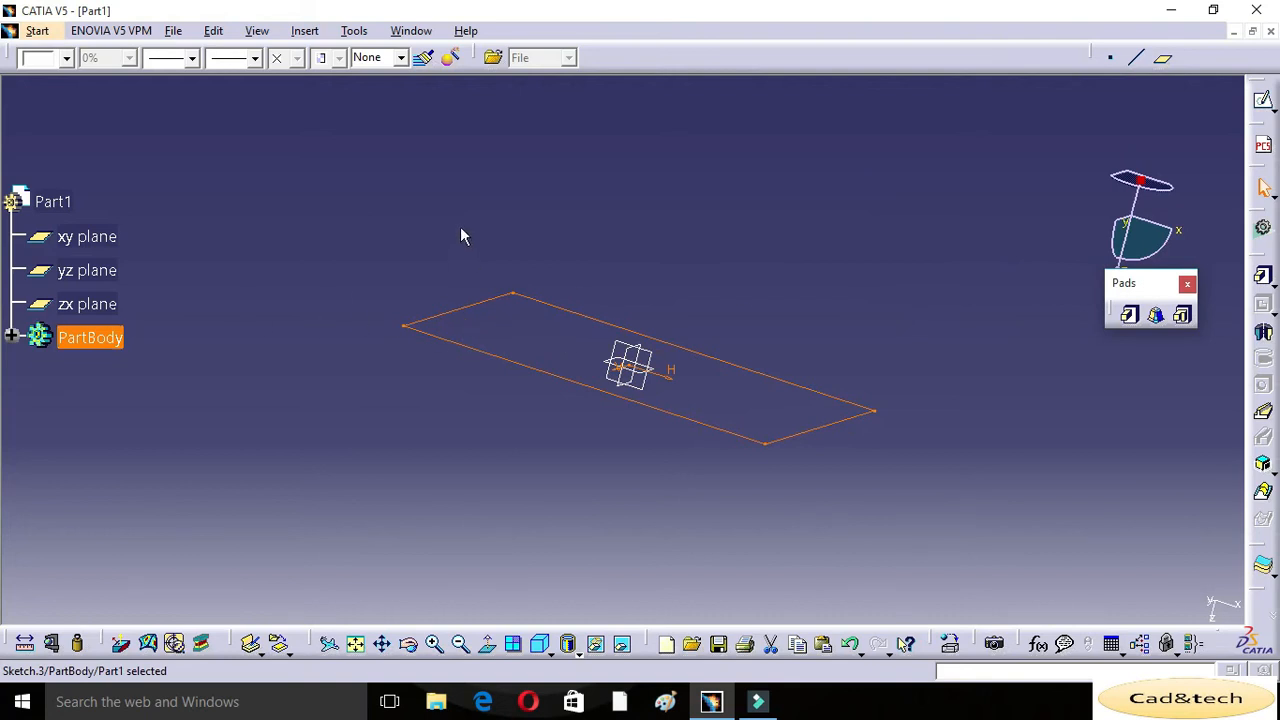
# Start a Drafted Filleted Pad from the rectangle sketch and set its first limit length to 50 mm
pyautogui.click(1156, 318)
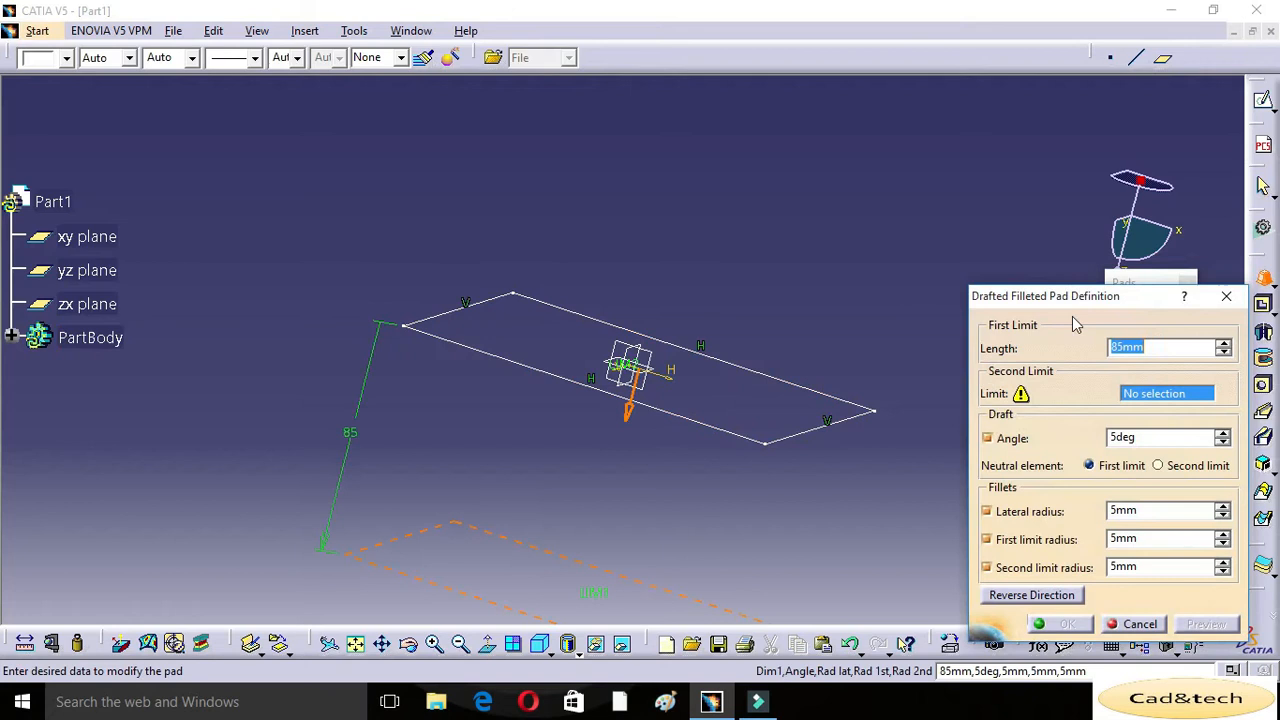
pyautogui.click(409, 643)
pyautogui.moveTo(415, 568); pyautogui.dragTo(760, 155)
pyautogui.moveTo(850, 240)
pyautogui.mouseDown(button='middle')
pyautogui.moveTo(771, 286)
pyautogui.moveTo(614, 337)
pyautogui.moveTo(487, 457)
pyautogui.mouseUp(button='middle')
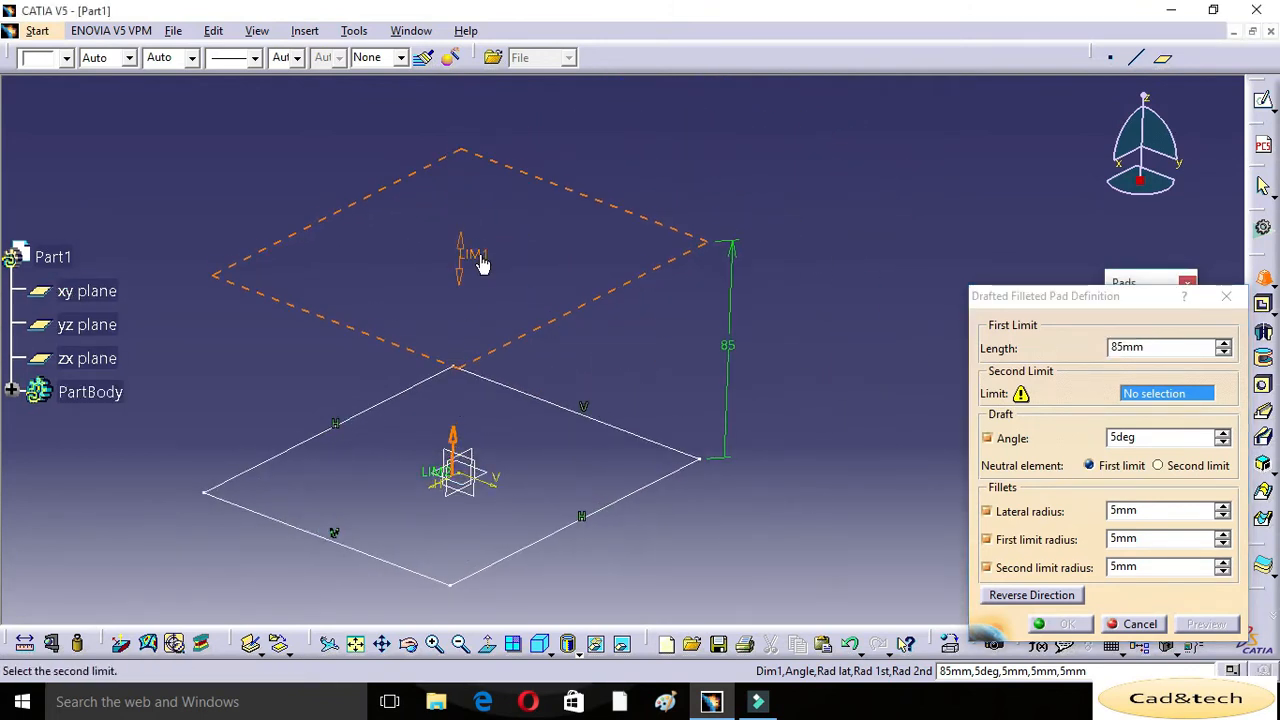
pyautogui.moveTo(479, 255); pyautogui.dragTo(510, 305)
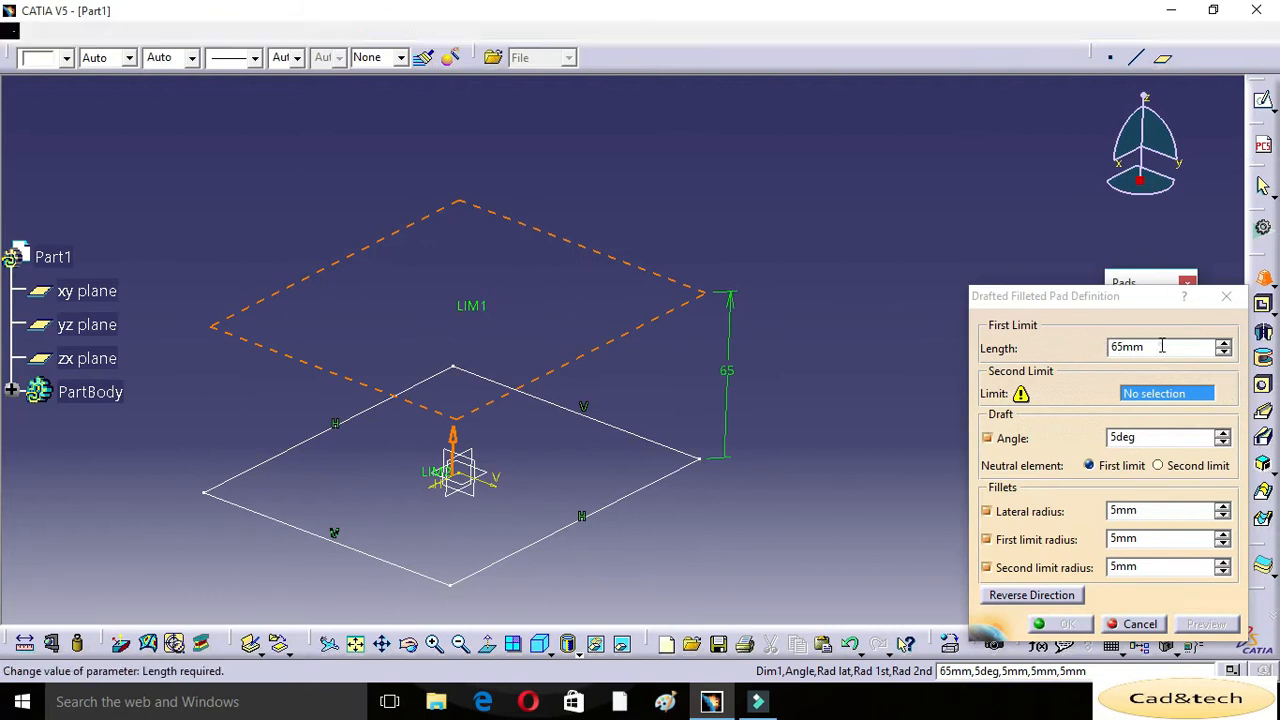
pyautogui.moveTo(1157, 349); pyautogui.dragTo(1083, 342)
pyautogui.write('5')
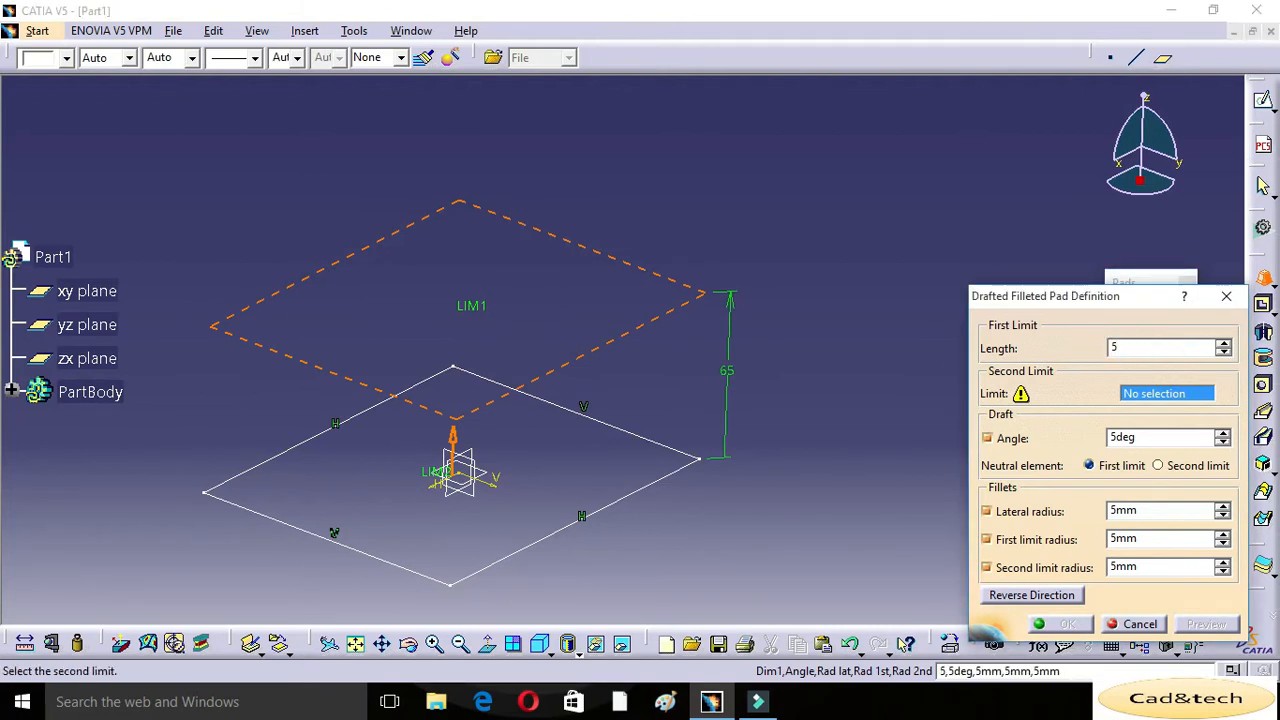
pyautogui.write('0')
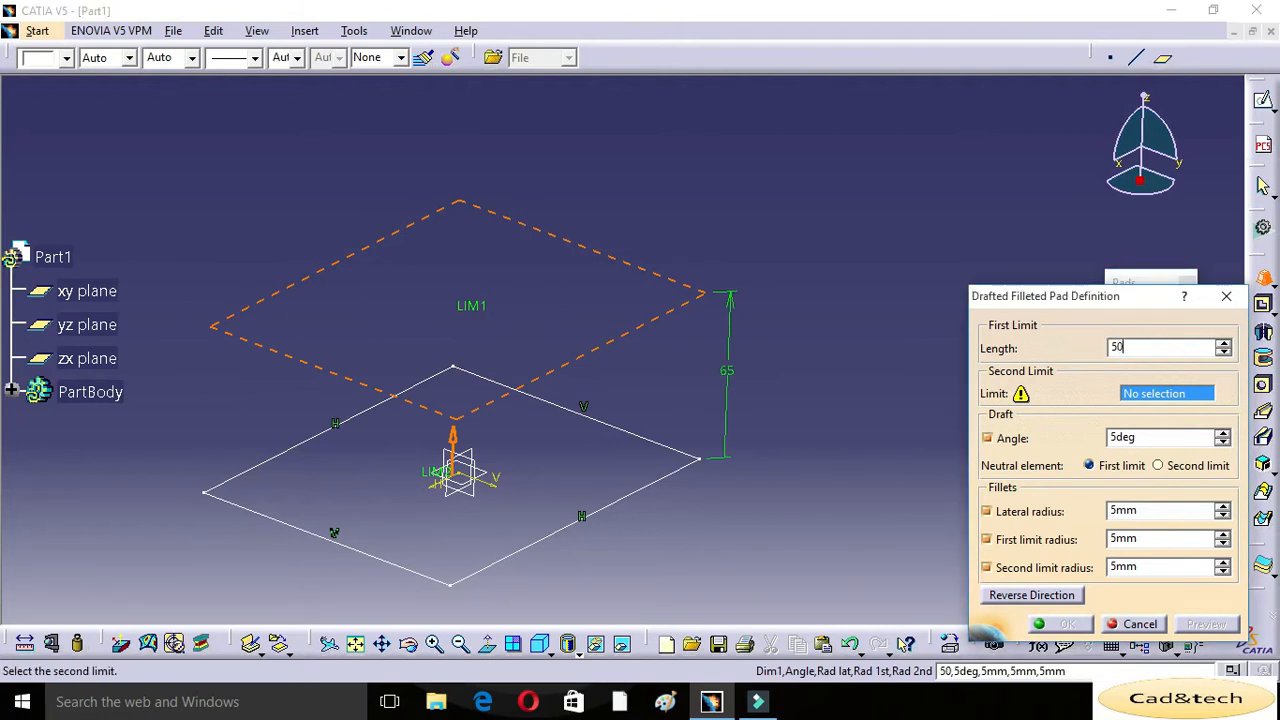
pyautogui.click(888, 410)
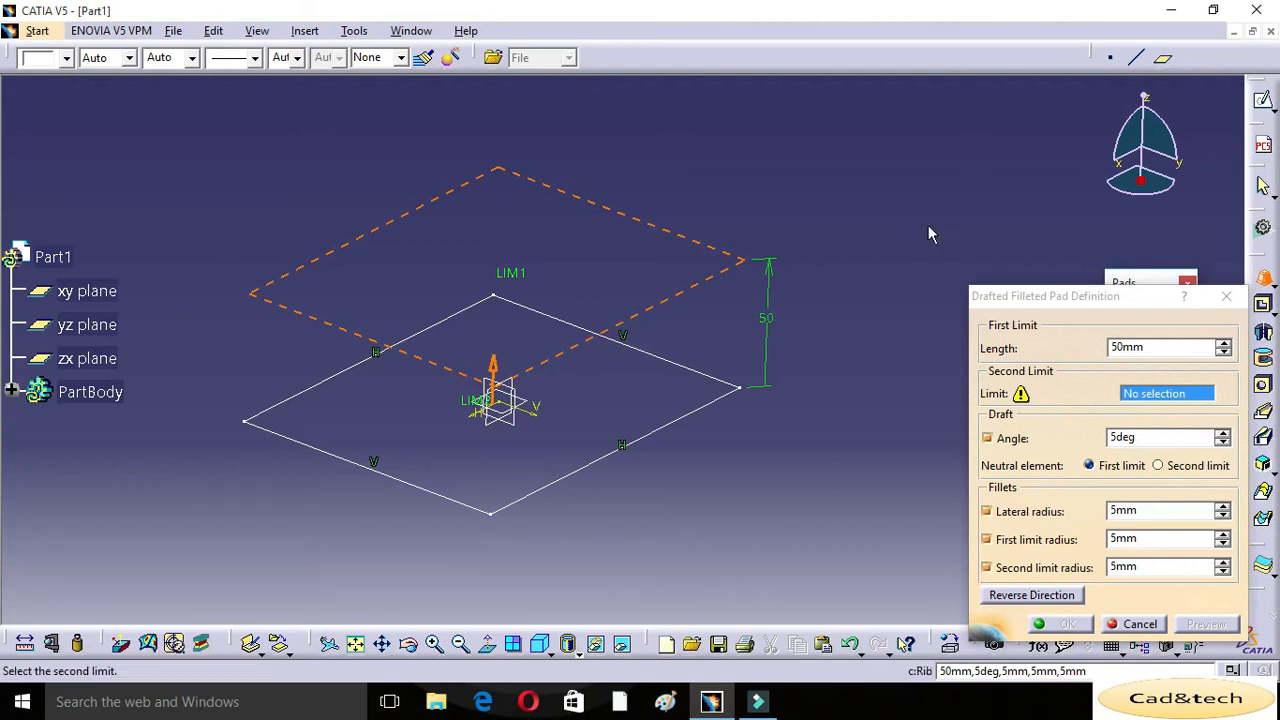
# Use the xy plane as the pad's second limit and preview the drafted filleted pad
pyautogui.click(537, 410)
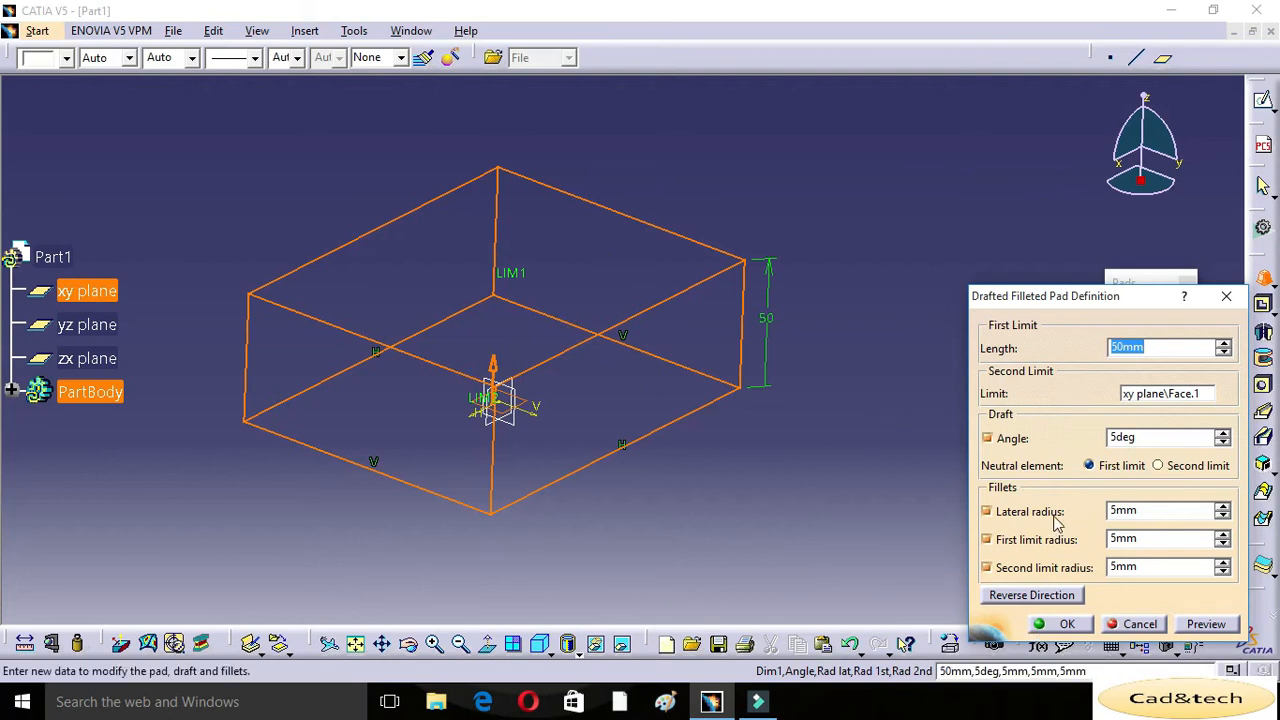
pyautogui.click(1206, 624)
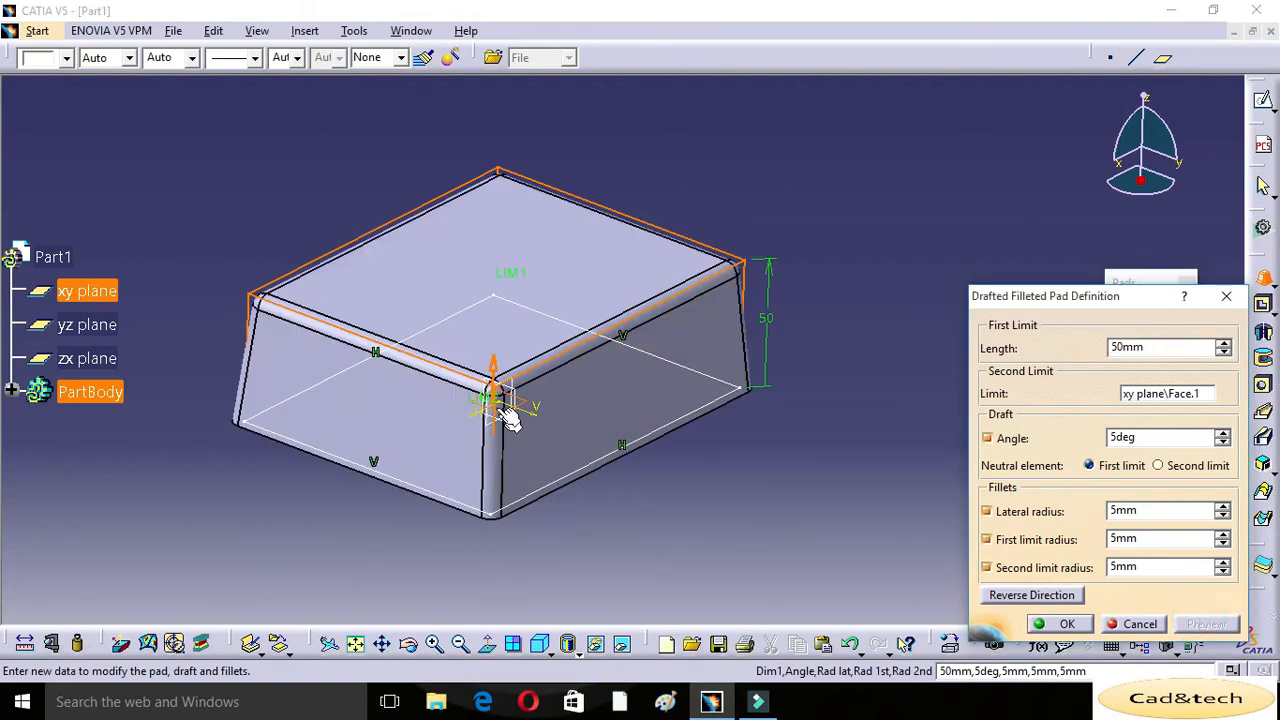
# Set the pad's lateral fillet radius to 25 mm and preview the rounded vertical corners
pyautogui.doubleClick(1158, 508)
pyautogui.write('25')
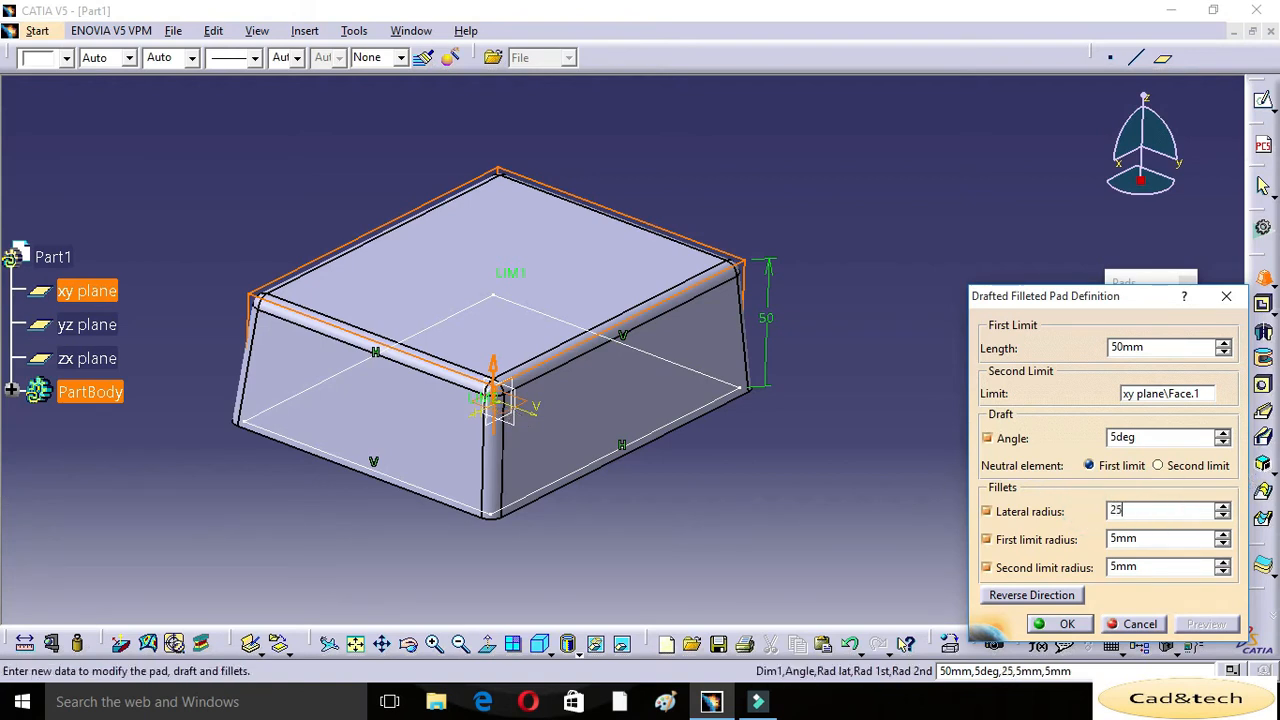
pyautogui.click(905, 481)
pyautogui.click(1206, 624)
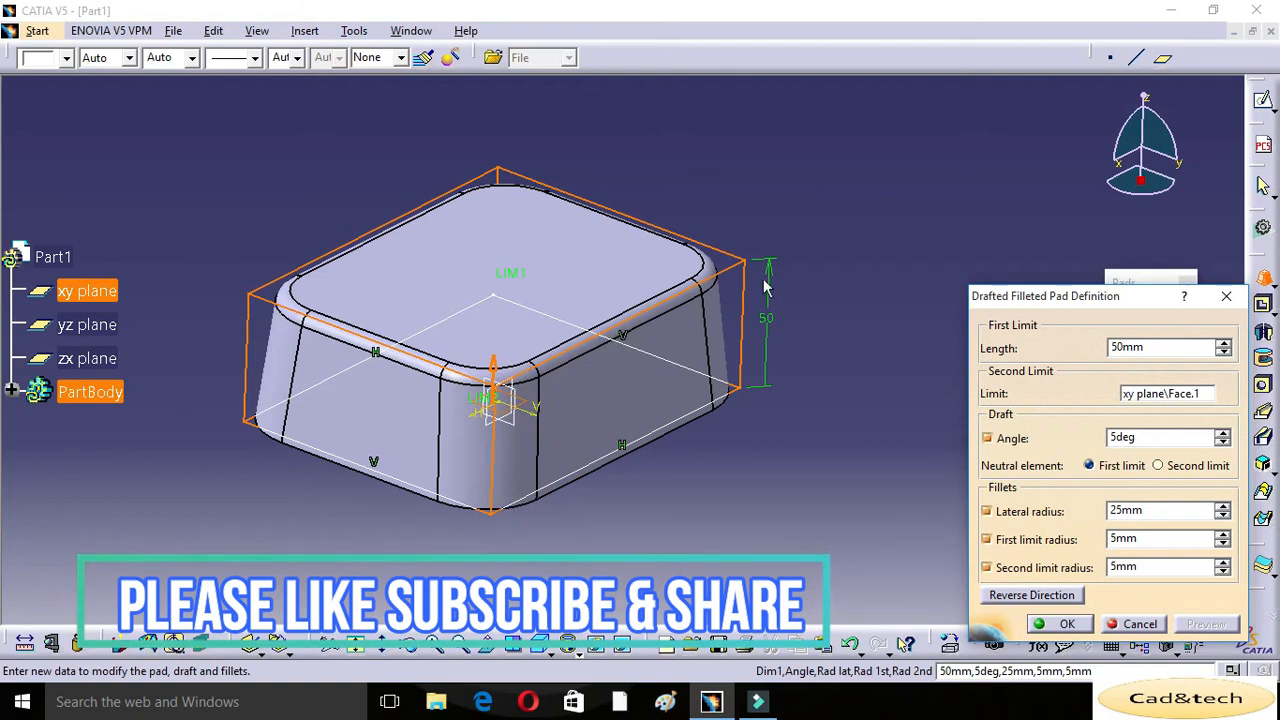
# Set the pad's first limit fillet radius to 15 mm and preview the rounded upper edges
pyautogui.moveTo(1124, 538); pyautogui.dragTo(1110, 538)
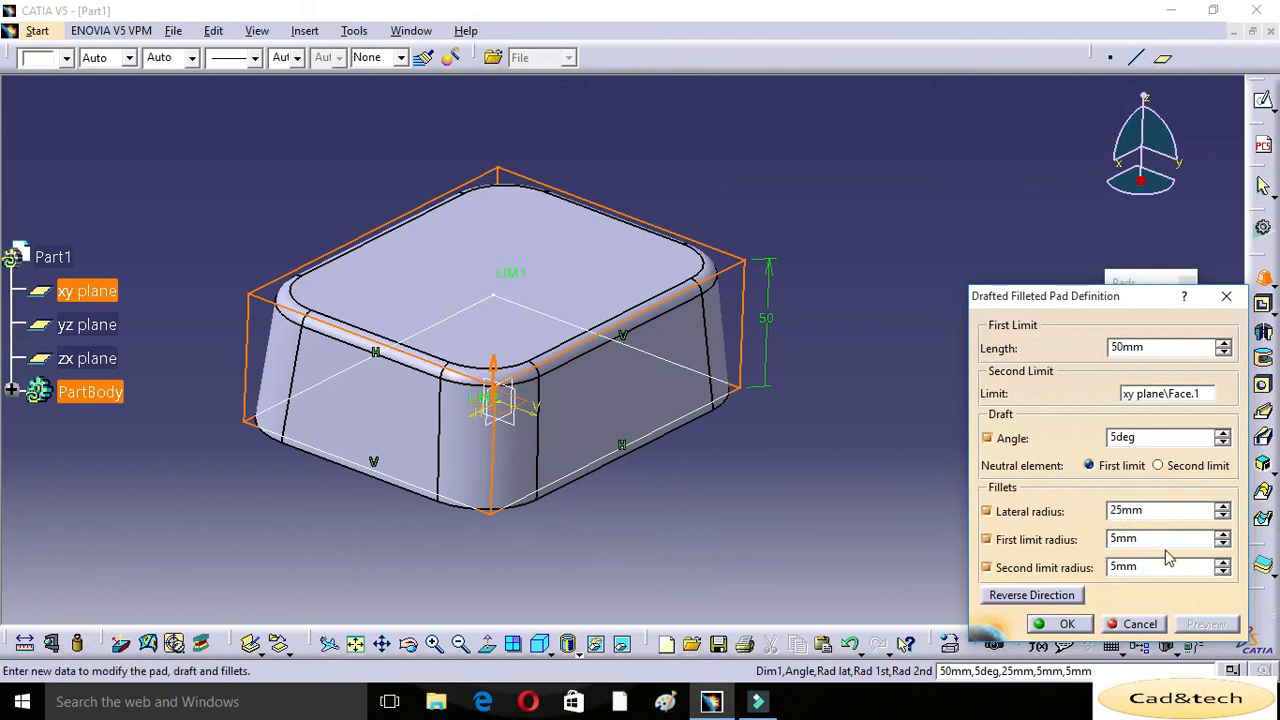
pyautogui.moveTo(1155, 540); pyautogui.dragTo(1082, 540)
pyautogui.write('15')
pyautogui.click(930, 488)
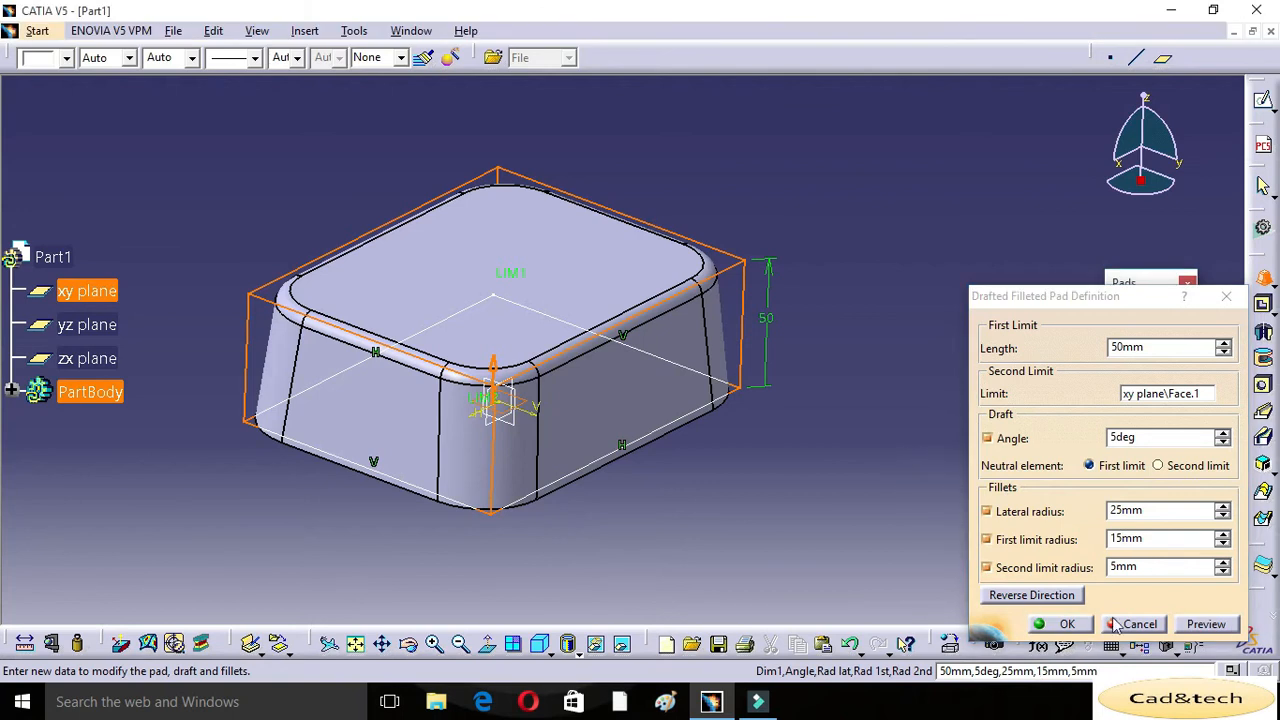
pyautogui.click(1203, 624)
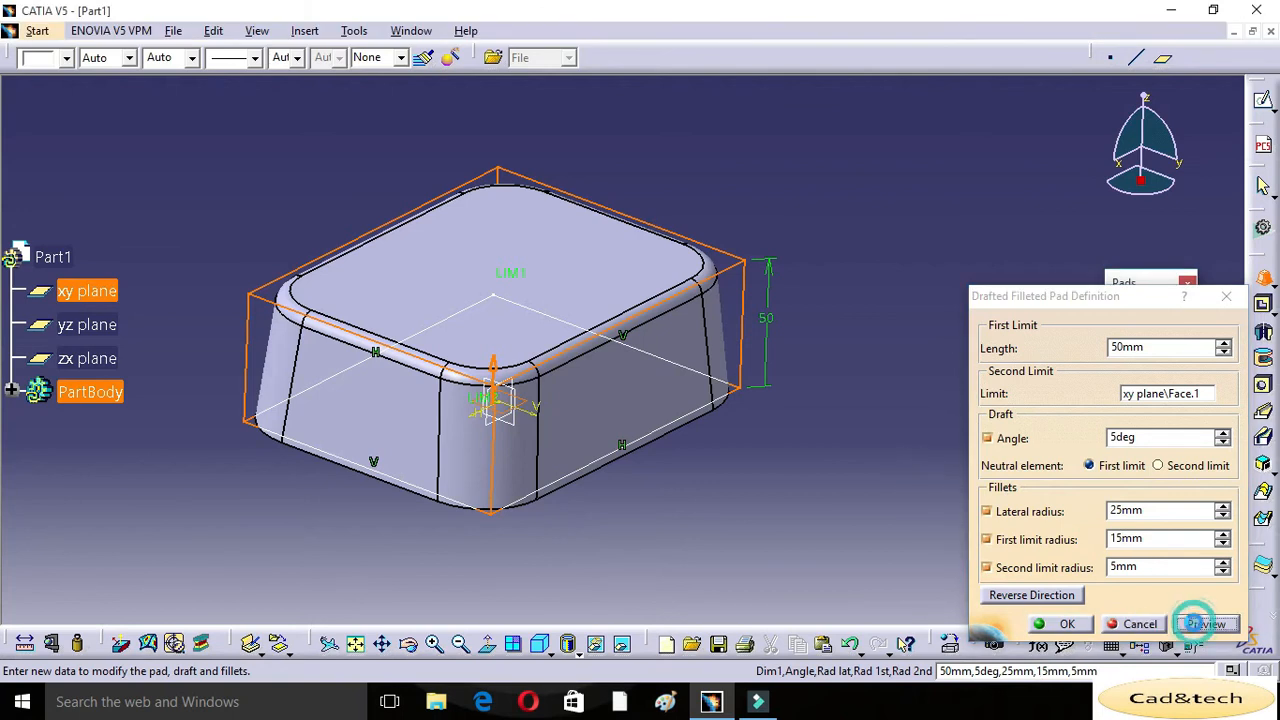
pyautogui.click(741, 463)
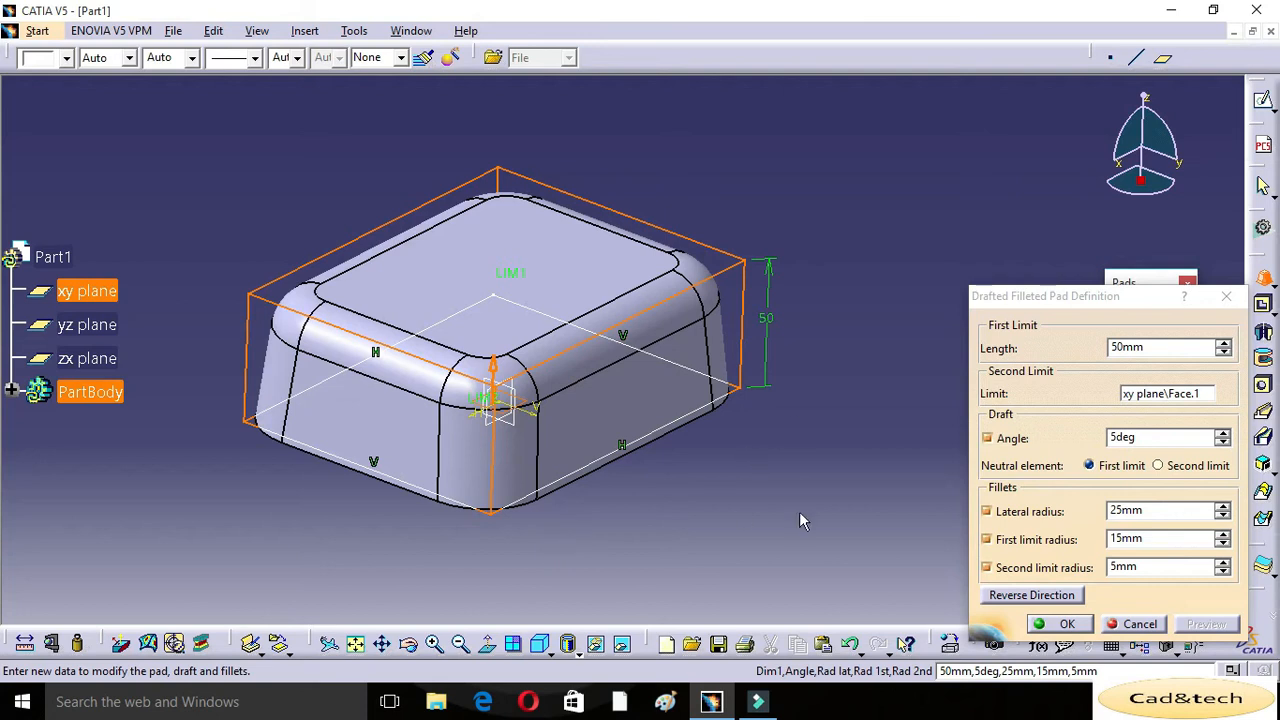
# Set the pad's second limit fillet radius to 10 mm and preview the pad
pyautogui.click(1075, 566)
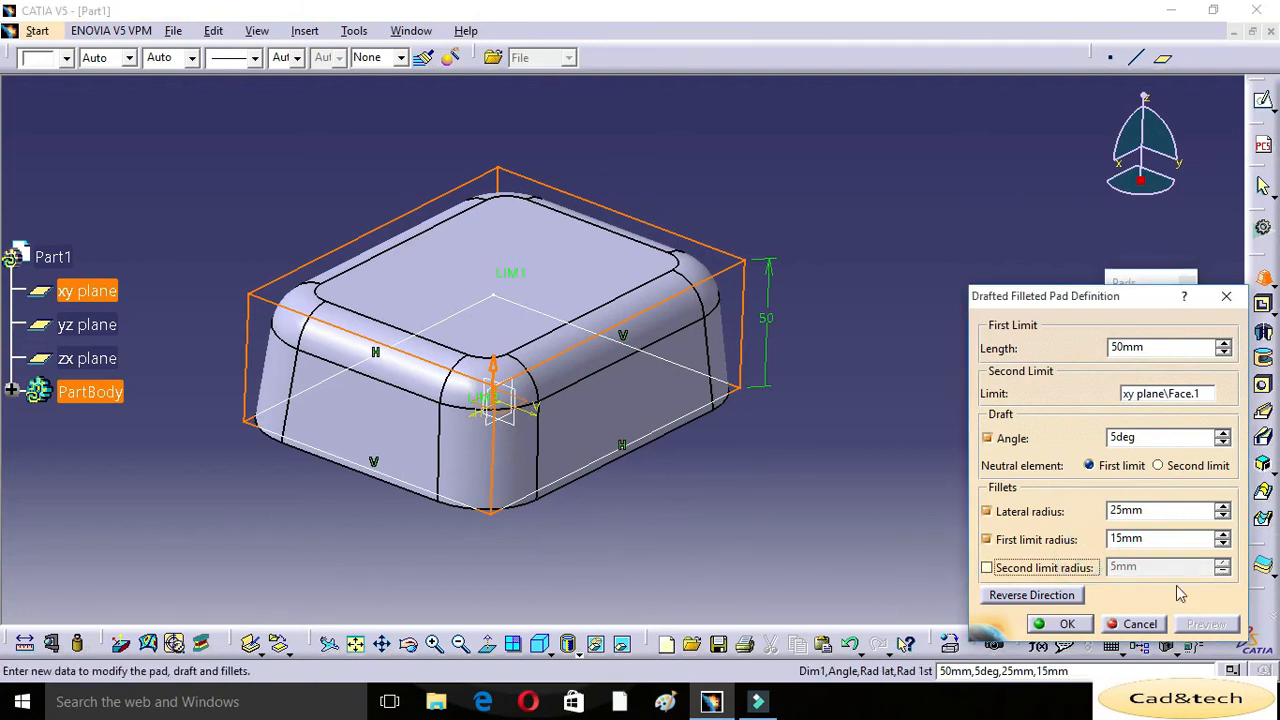
pyautogui.click(985, 567)
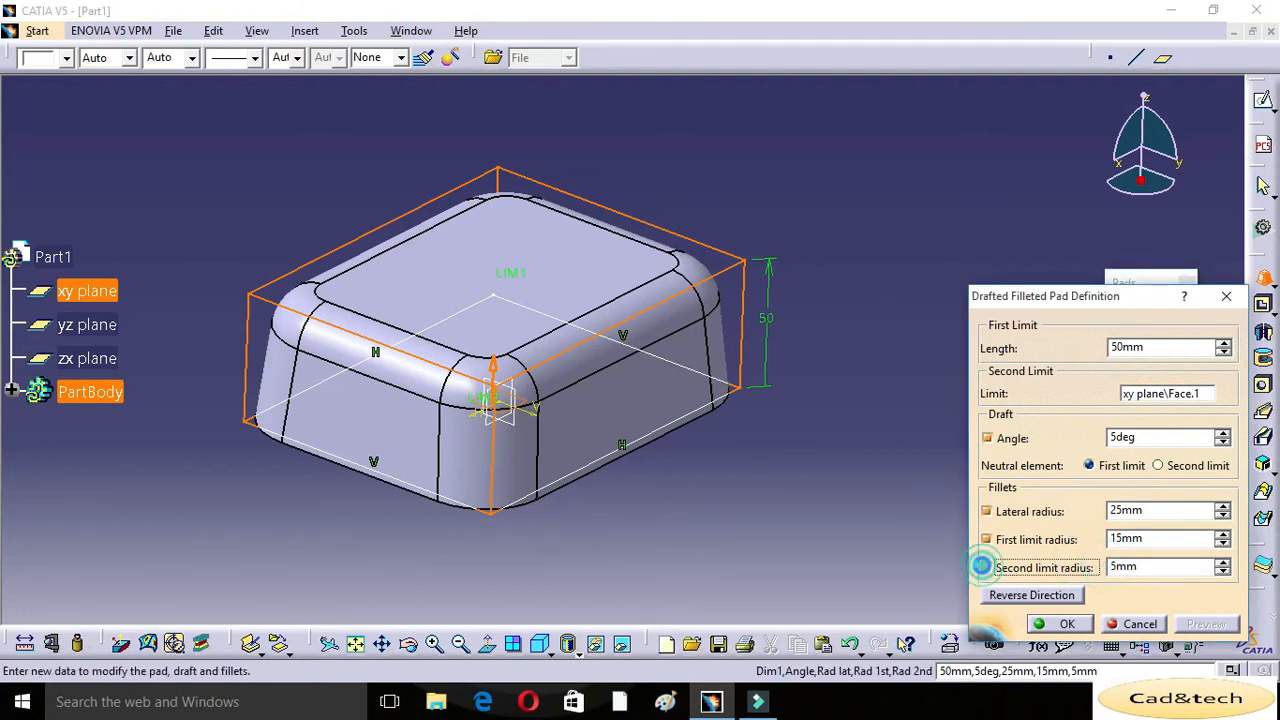
pyautogui.click(1098, 567)
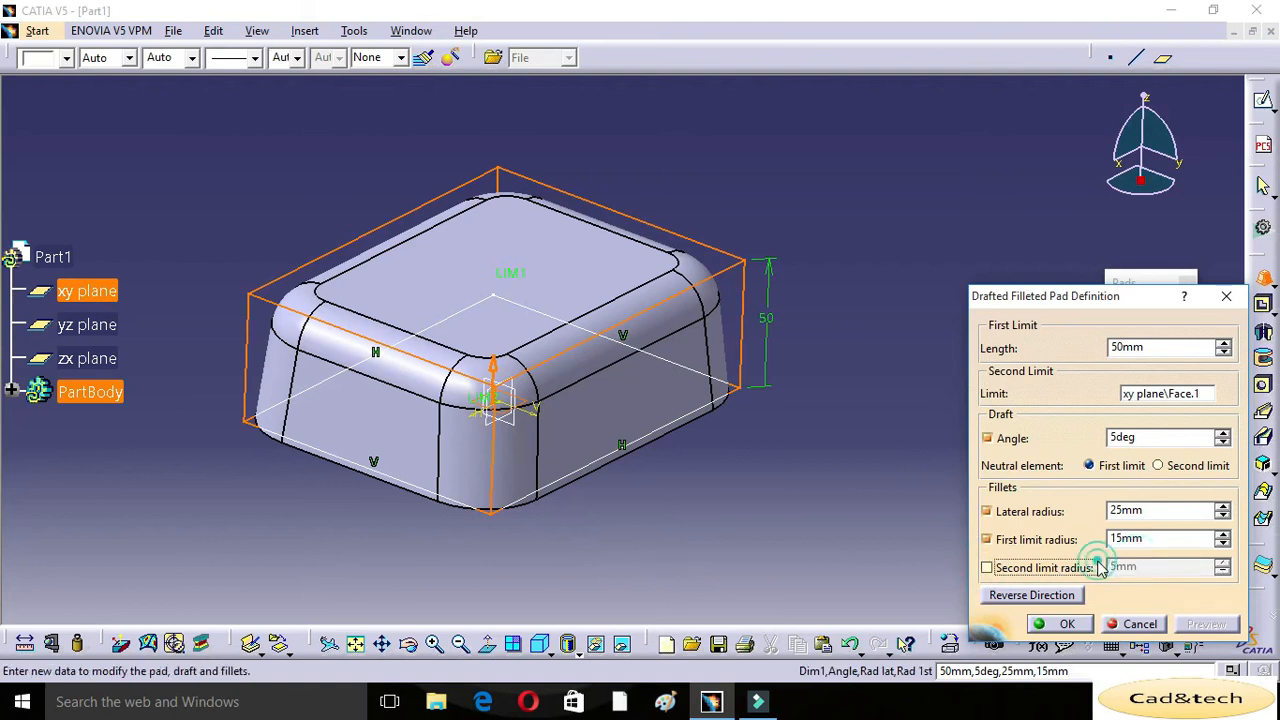
pyautogui.click(985, 567)
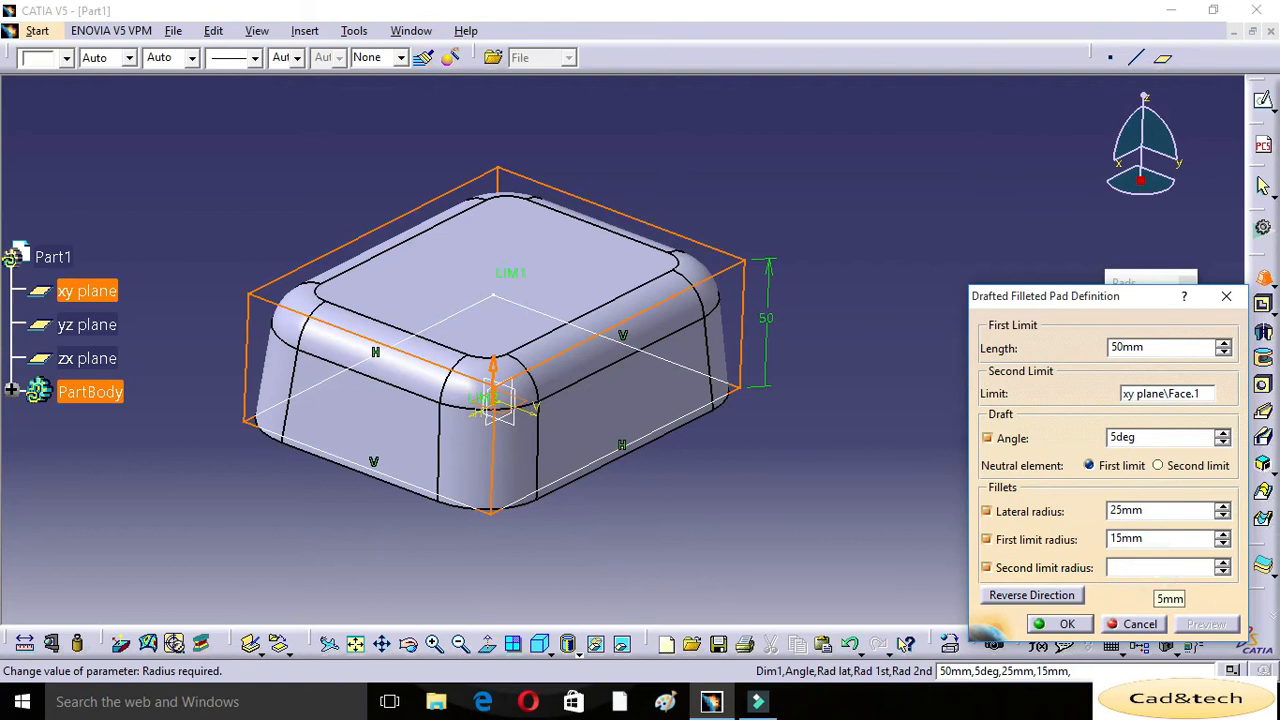
pyautogui.click(745, 513)
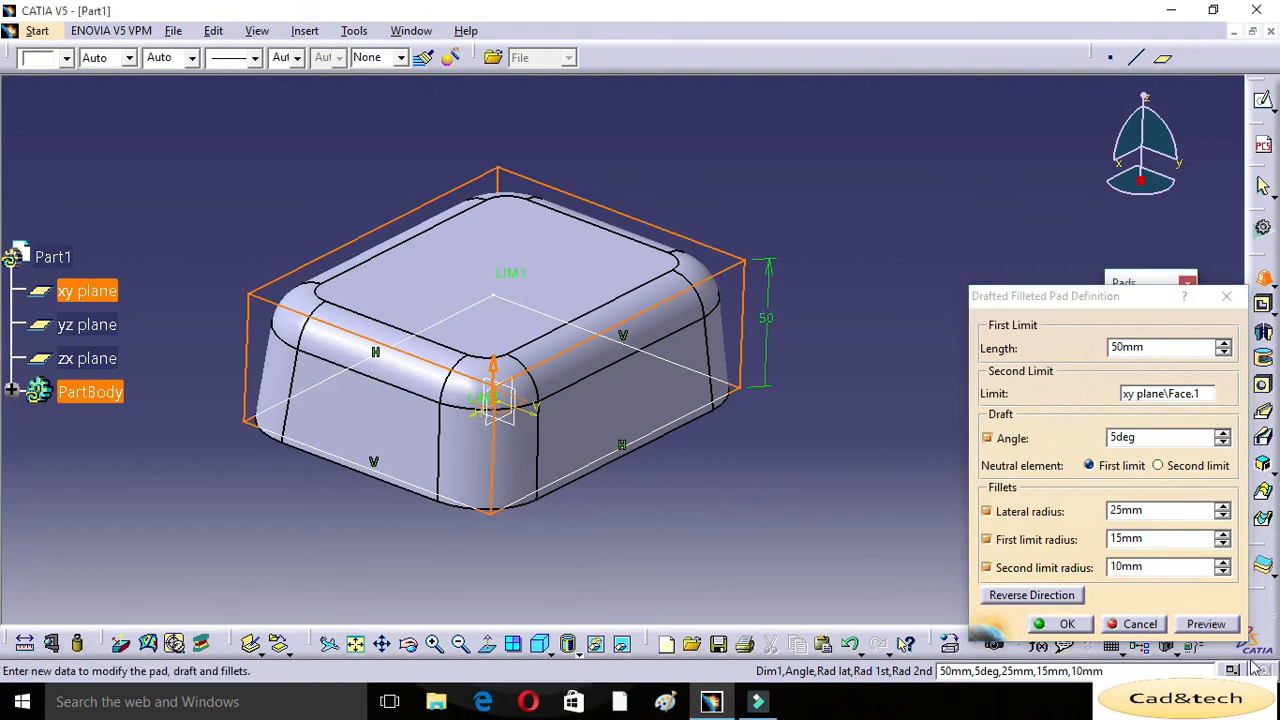
pyautogui.click(1206, 624)
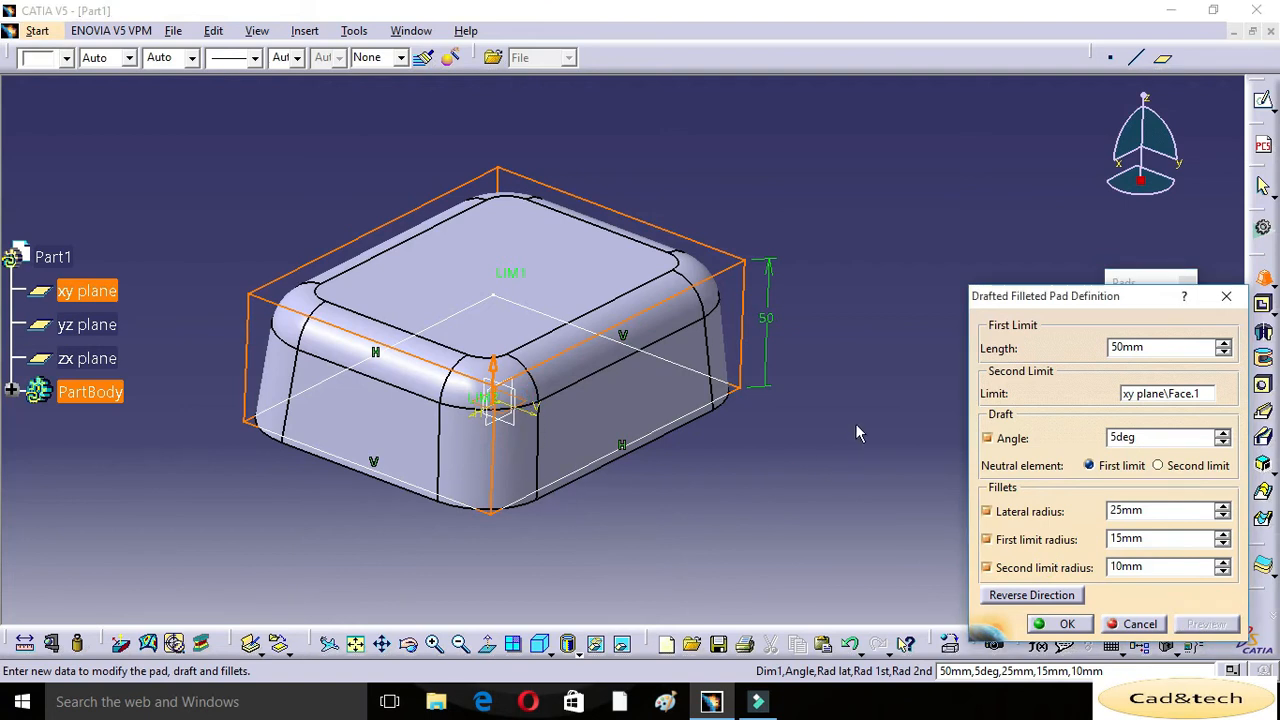
# Preview the pad extruded in the reversed direction and switch it back to the original direction
pyautogui.click(1031, 596)
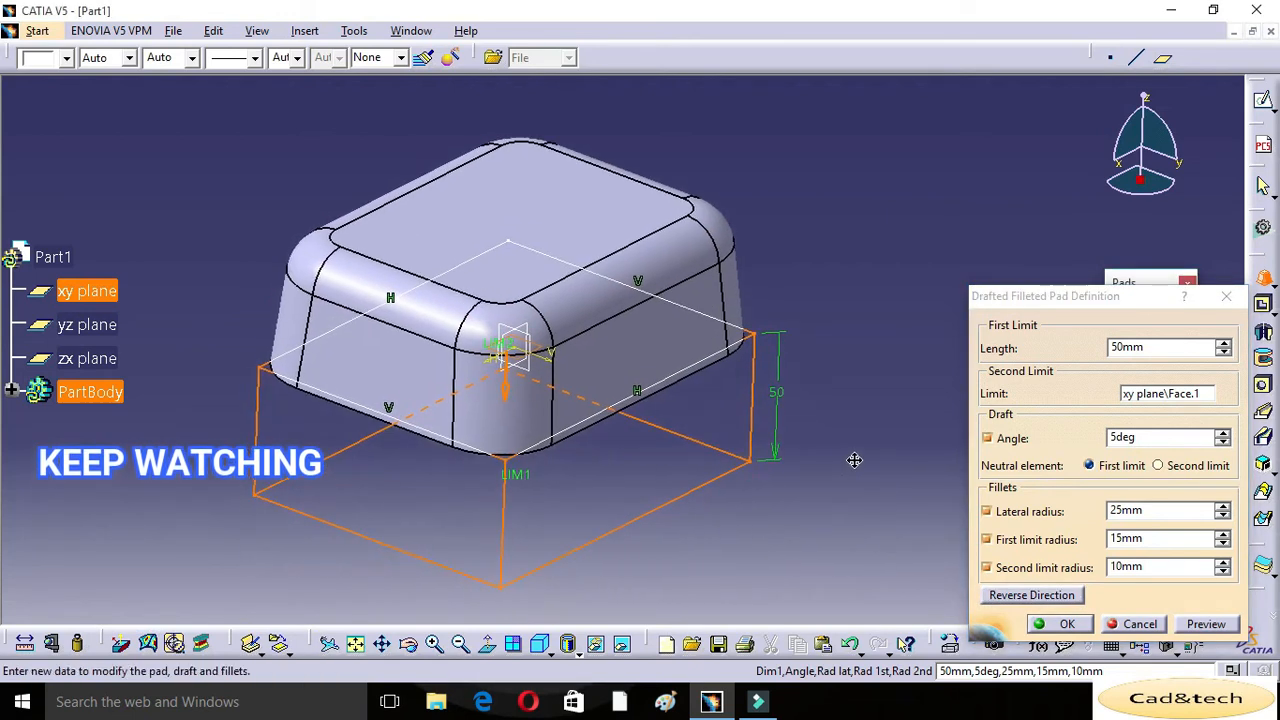
pyautogui.click(1205, 625)
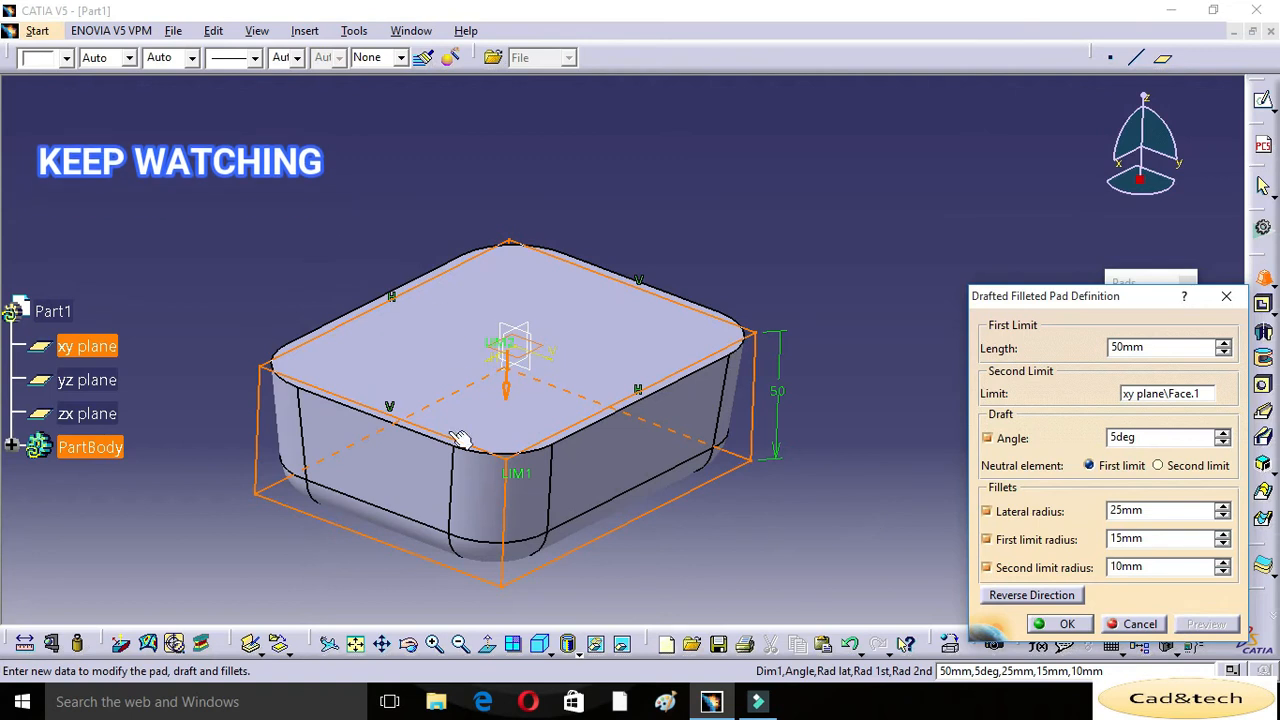
pyautogui.click(1052, 595)
pyautogui.click(1207, 624)
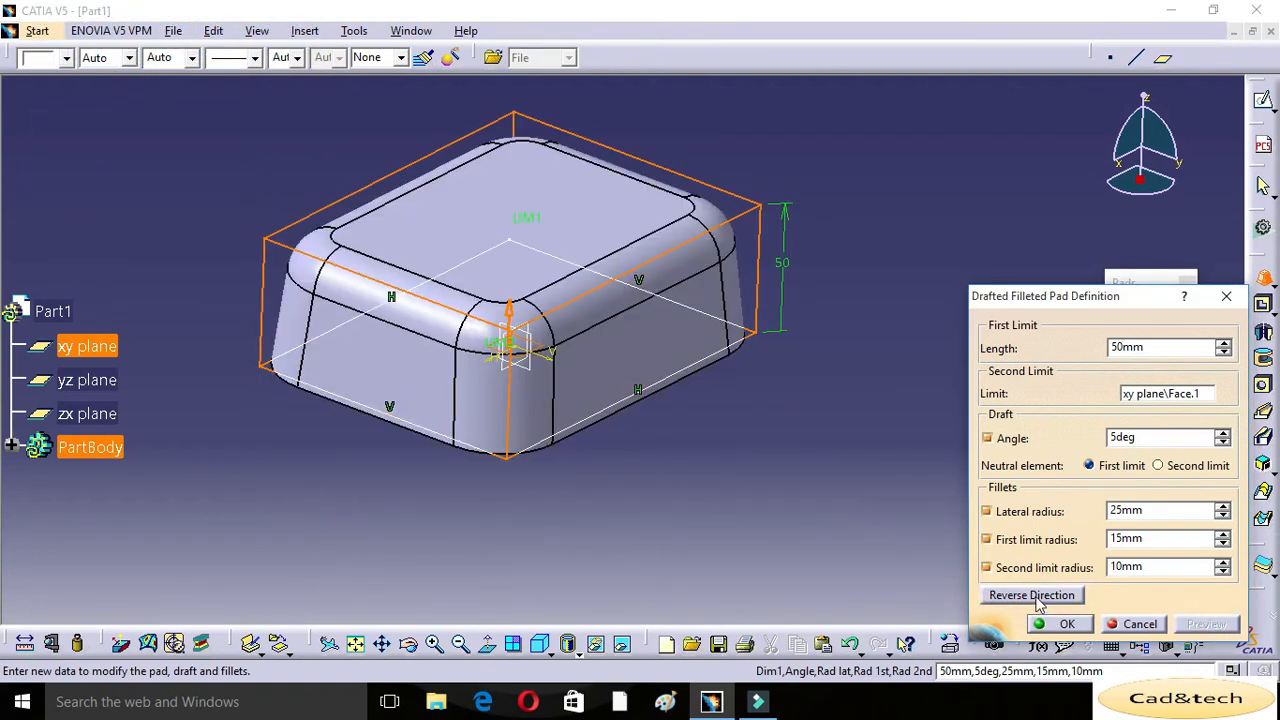
# Reverse the pad to extrude downward, preview it and create the drafted filleted pad
pyautogui.click(1040, 596)
pyautogui.click(1205, 624)
pyautogui.click(1085, 624)
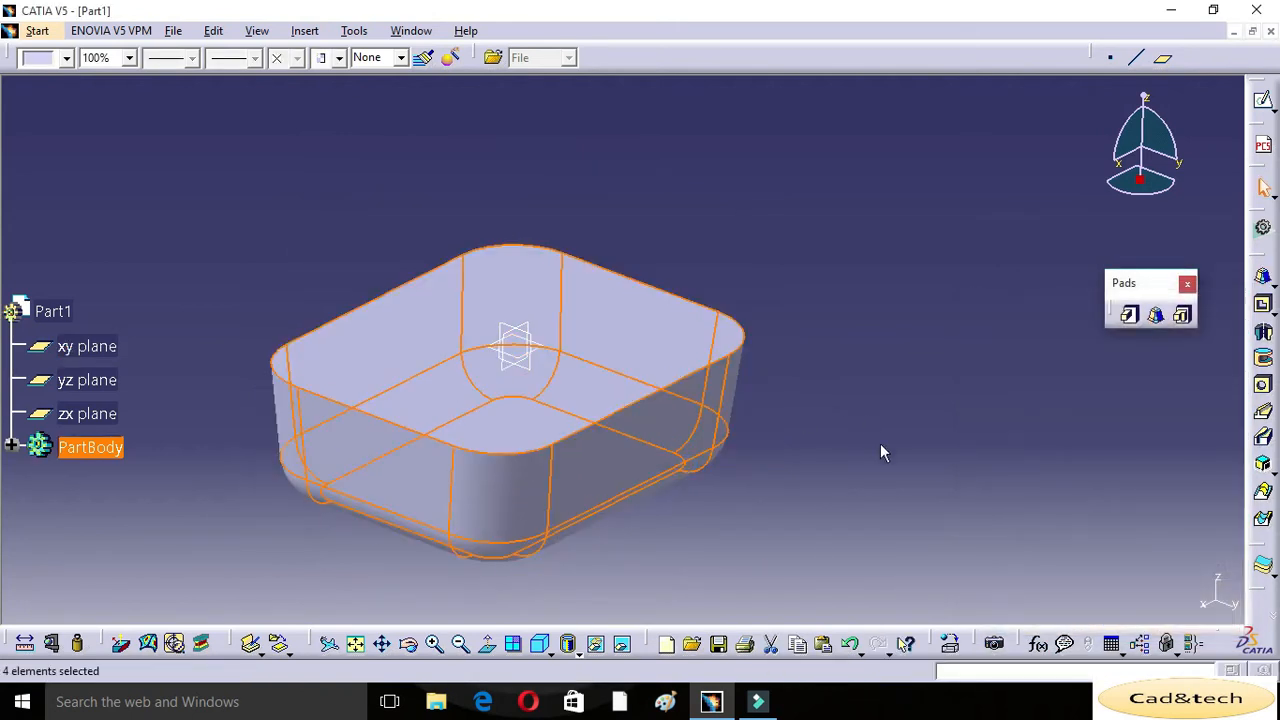
# Start a new sketch on the pad's large flat face, on the side opposite the filleted edges
pyautogui.click(410, 645)
pyautogui.moveTo(334, 580); pyautogui.dragTo(817, 486)
pyautogui.click(817, 486)
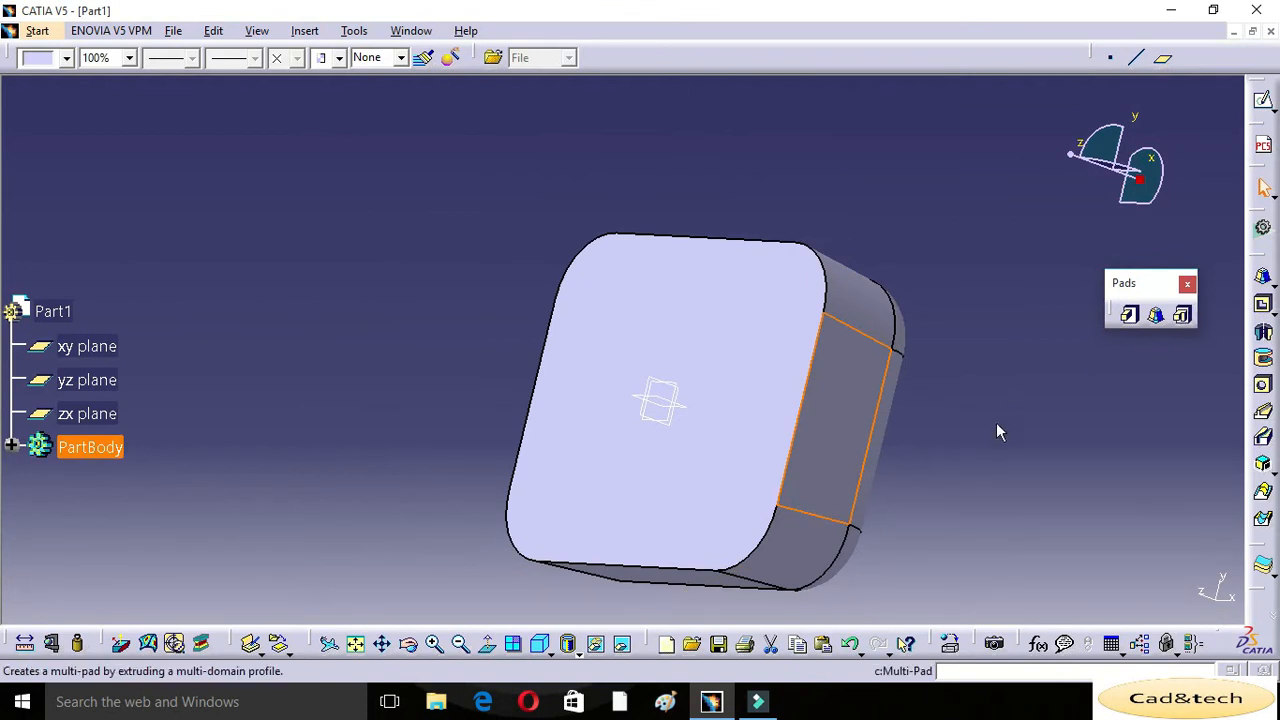
pyautogui.click(743, 423)
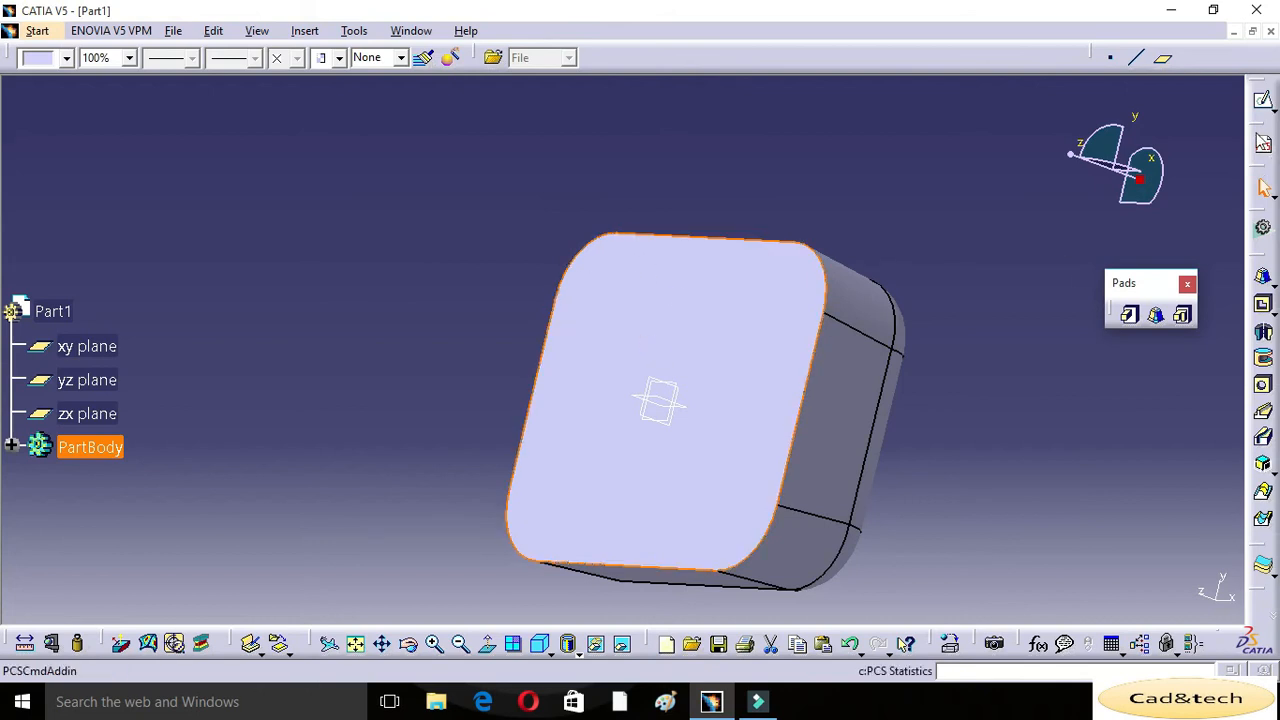
pyautogui.click(1265, 104)
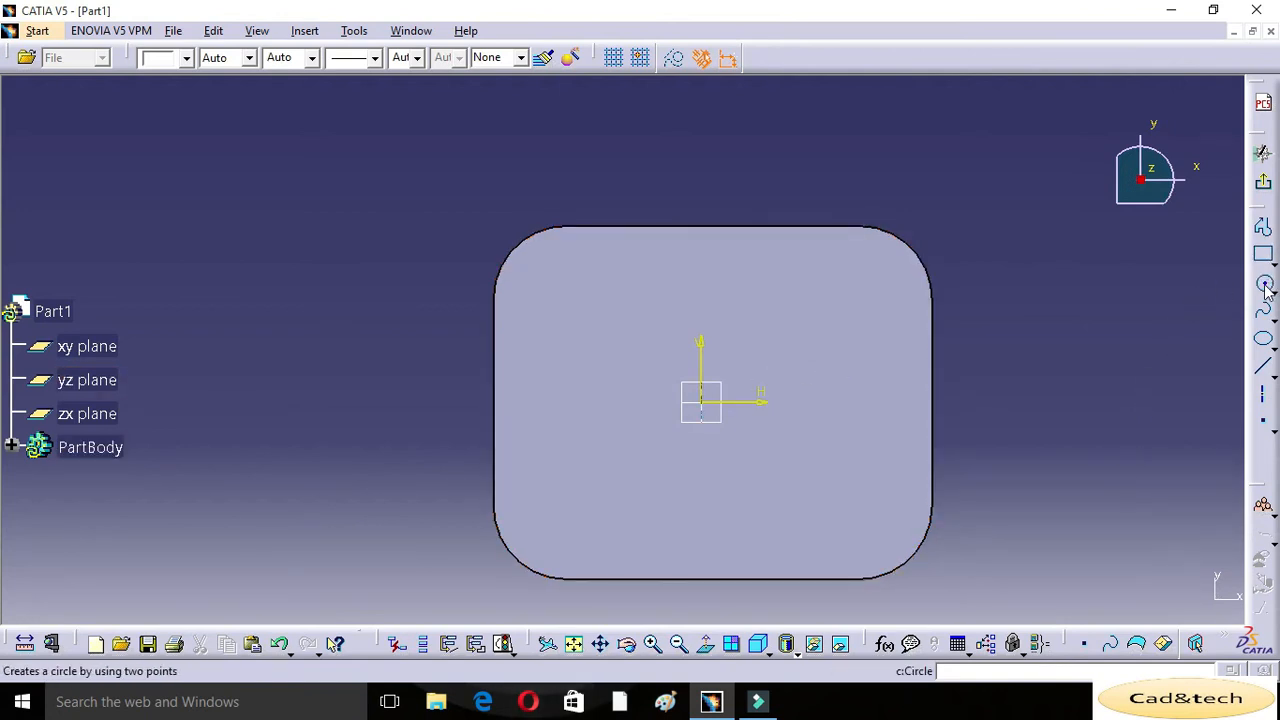
# Sketch a circle of about 8.7 mm radius in the face's upper-left area and a small upright rectangle in its upper-right area
pyautogui.click(1264, 285)
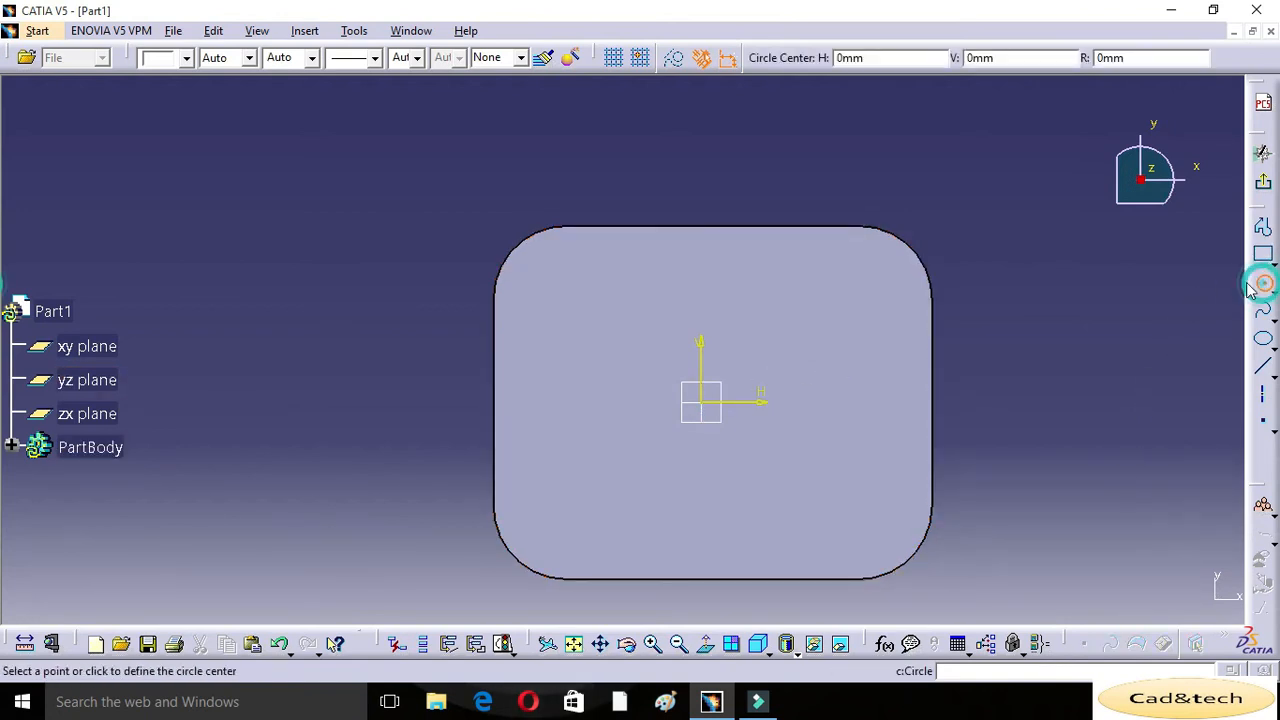
pyautogui.click(589, 347)
pyautogui.click(600, 325)
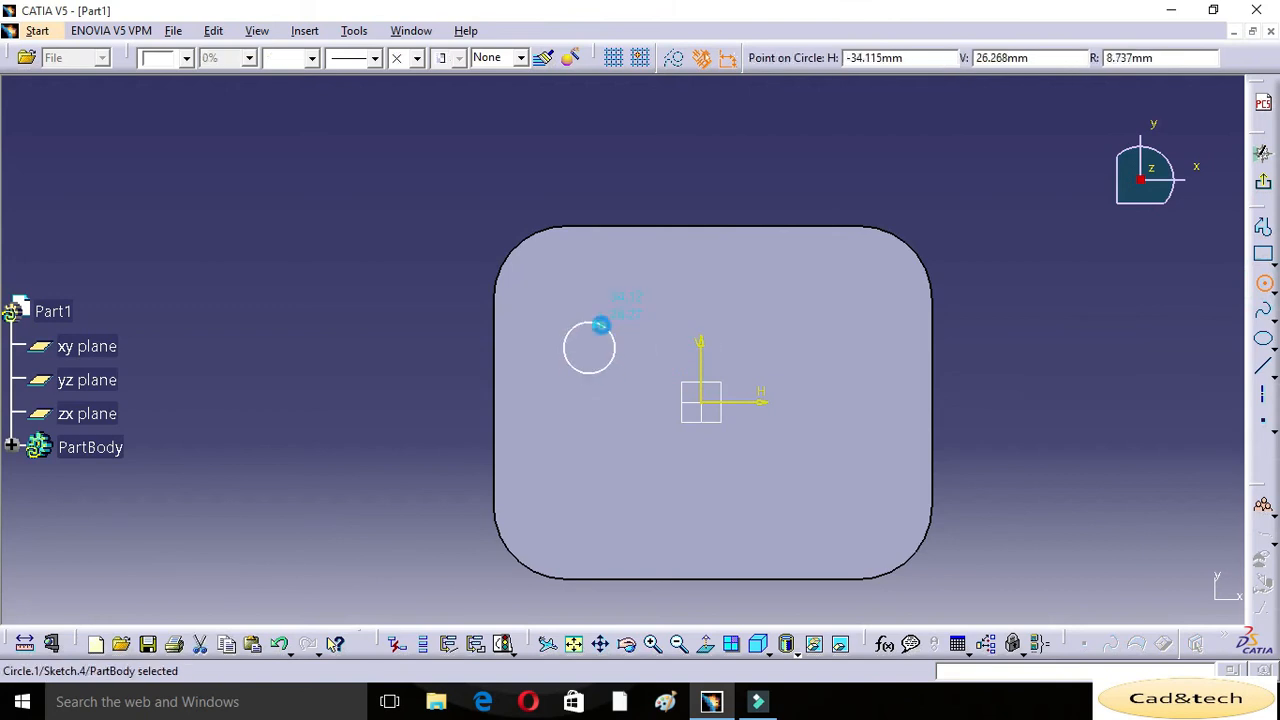
pyautogui.click(1263, 255)
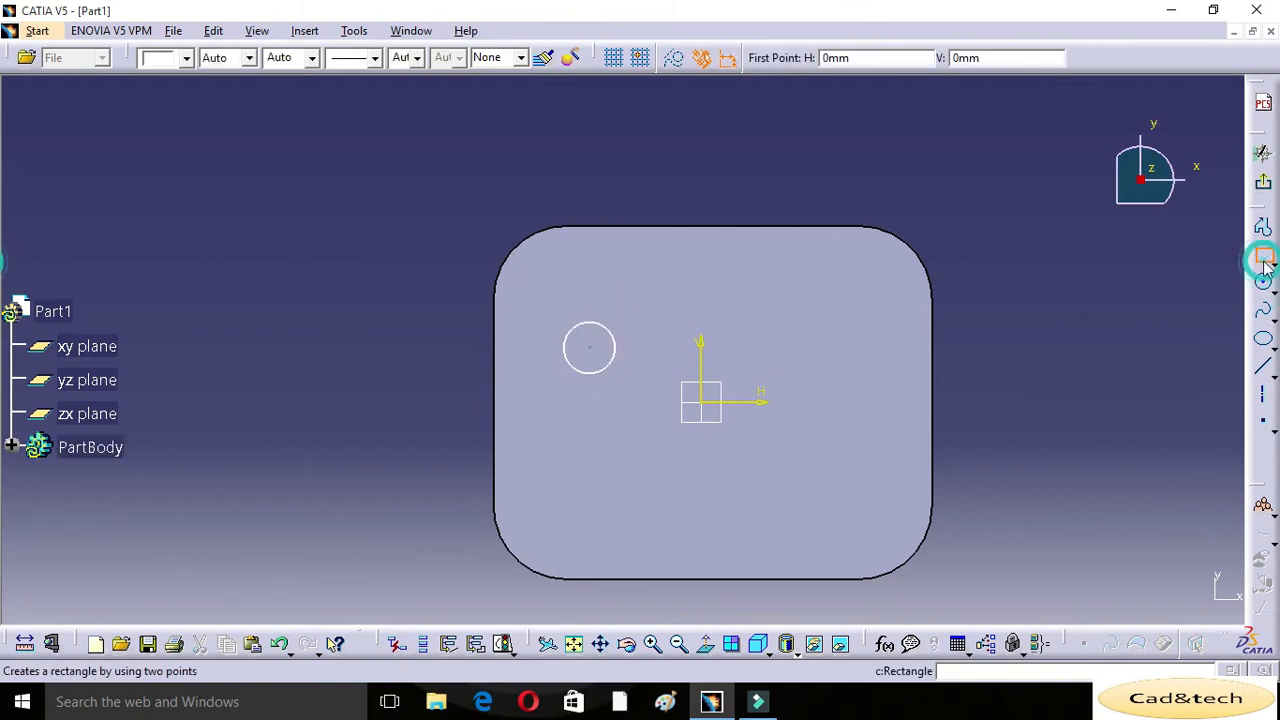
pyautogui.click(826, 305)
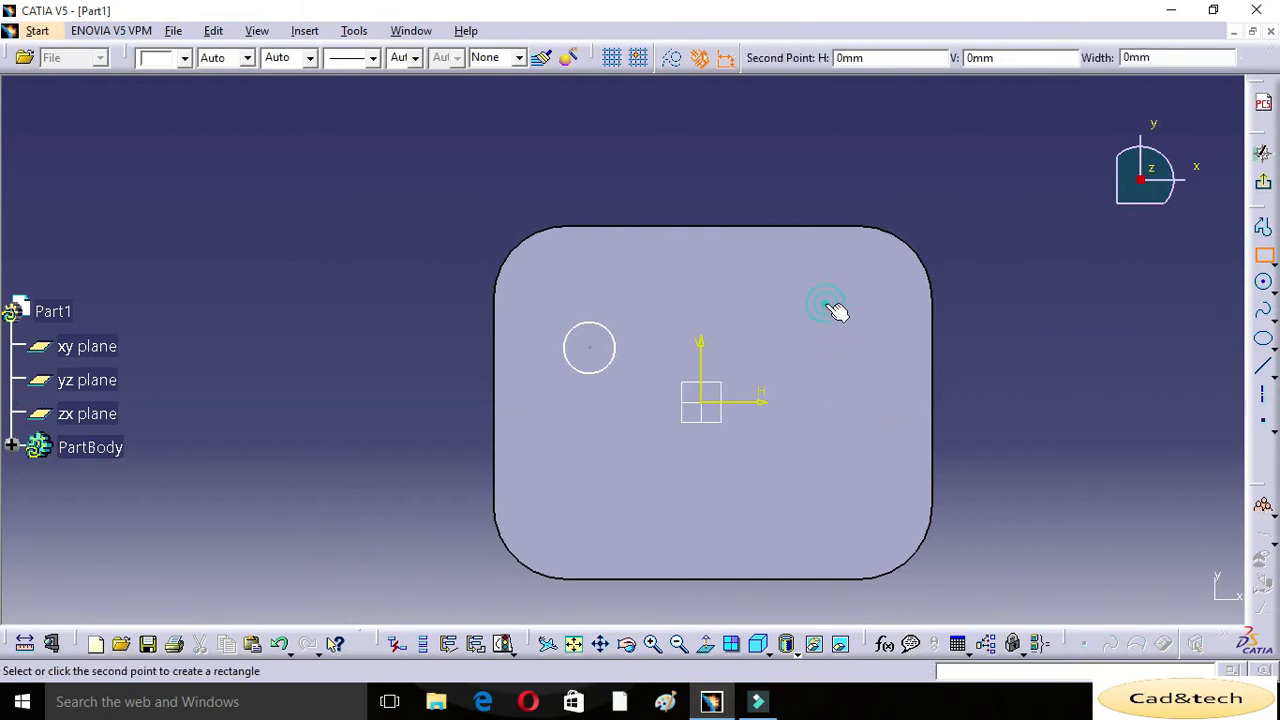
pyautogui.click(876, 376)
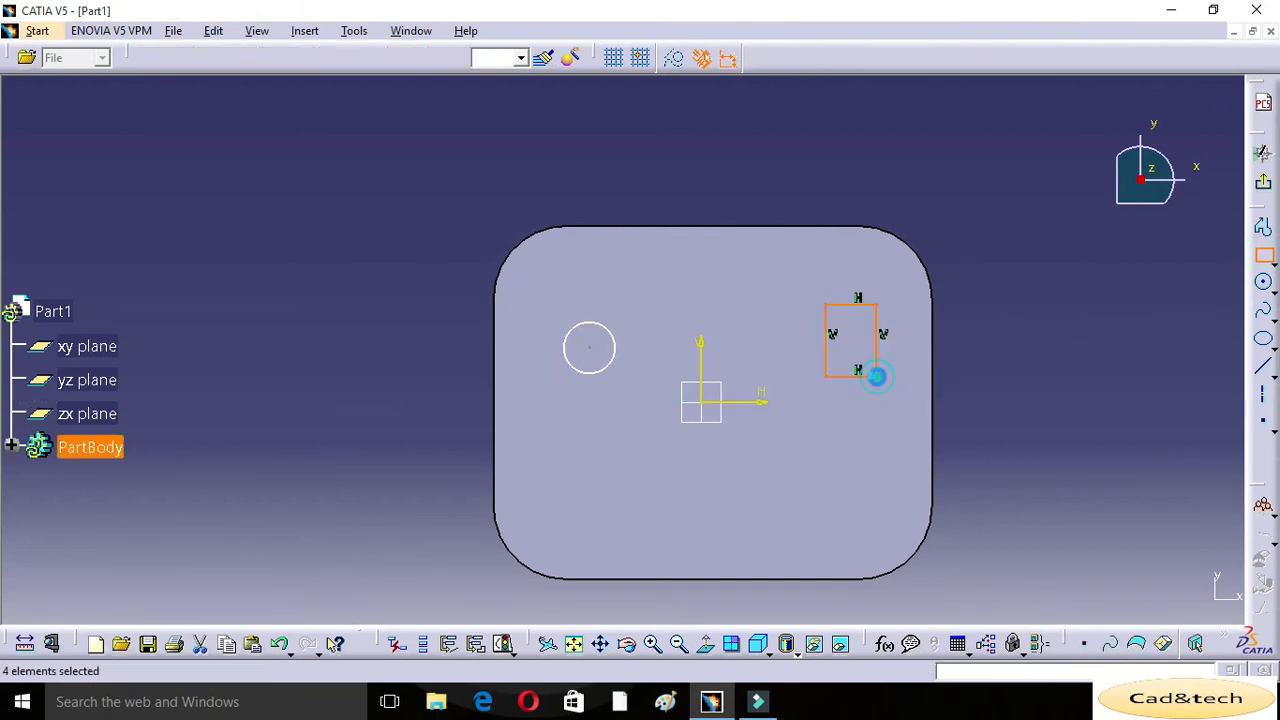
# Sketch a horizontal ellipse in the lower middle of the face, below the sketch origin
pyautogui.click(1263, 340)
pyautogui.click(676, 489)
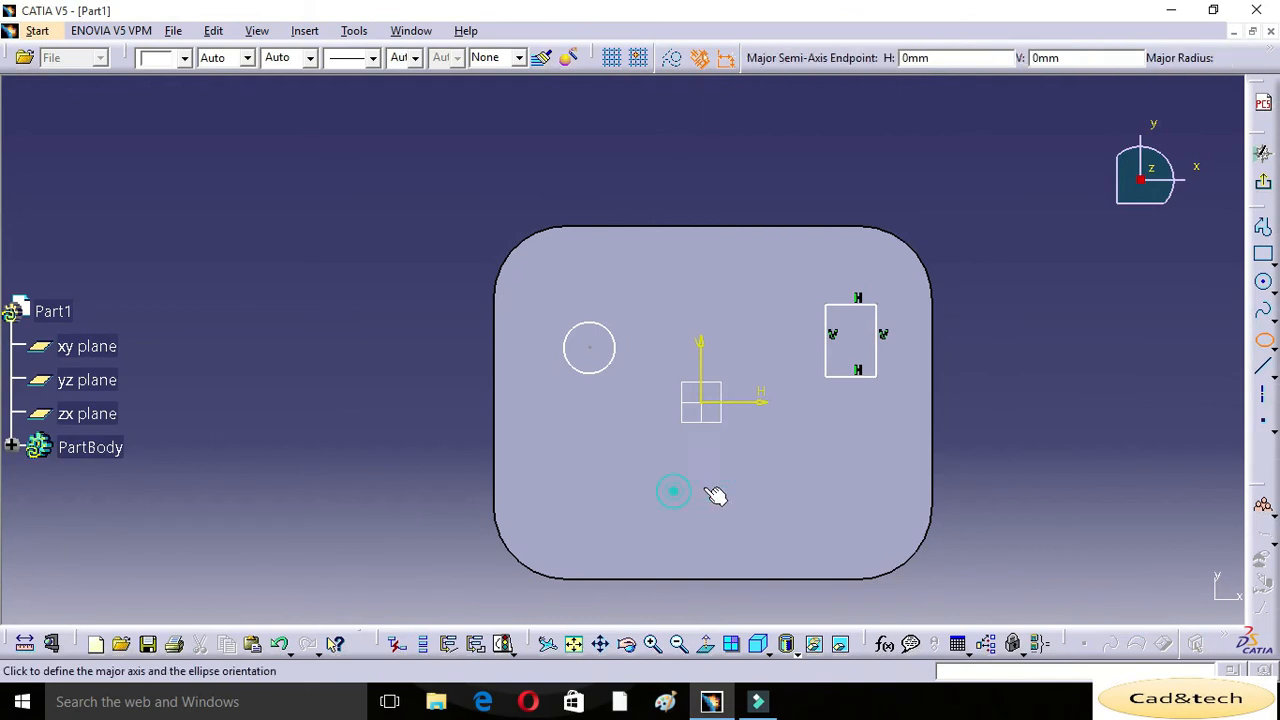
pyautogui.click(745, 489)
pyautogui.click(724, 460)
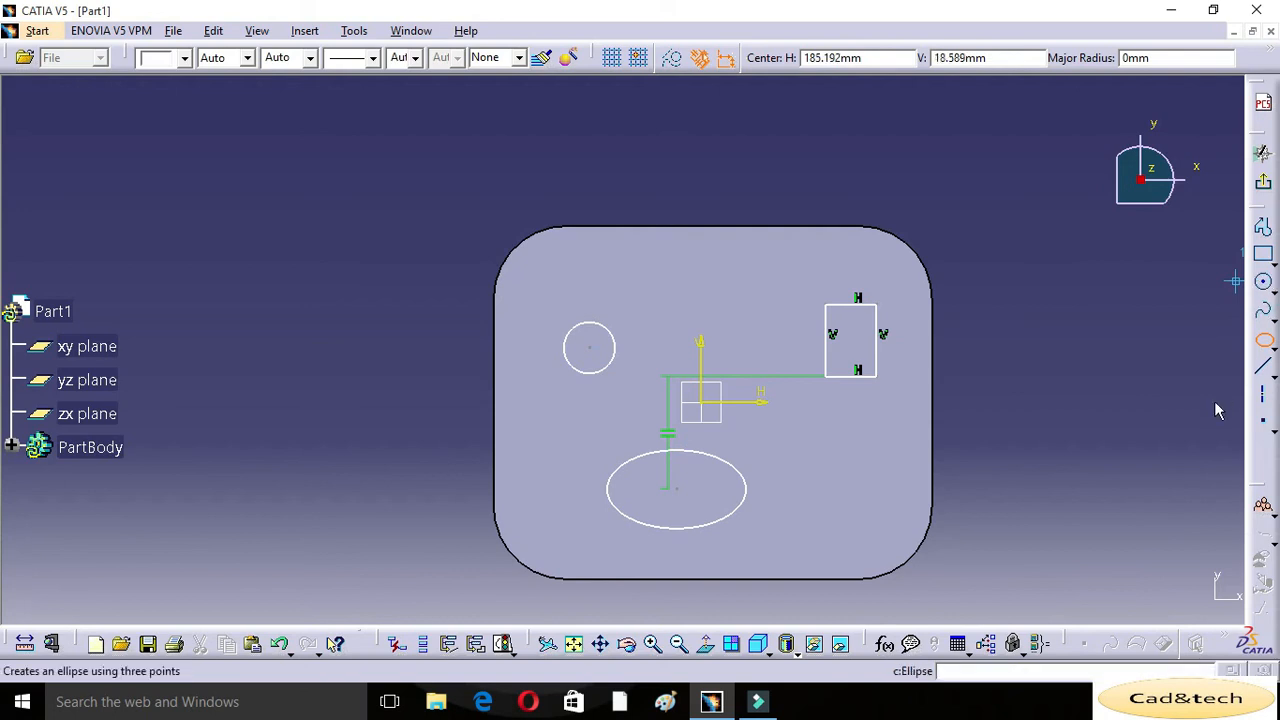
# Sketch a small hexagon below the rectangle, beside the ellipse, and exit the sketch
pyautogui.click(1263, 281)
pyautogui.click(1268, 261)
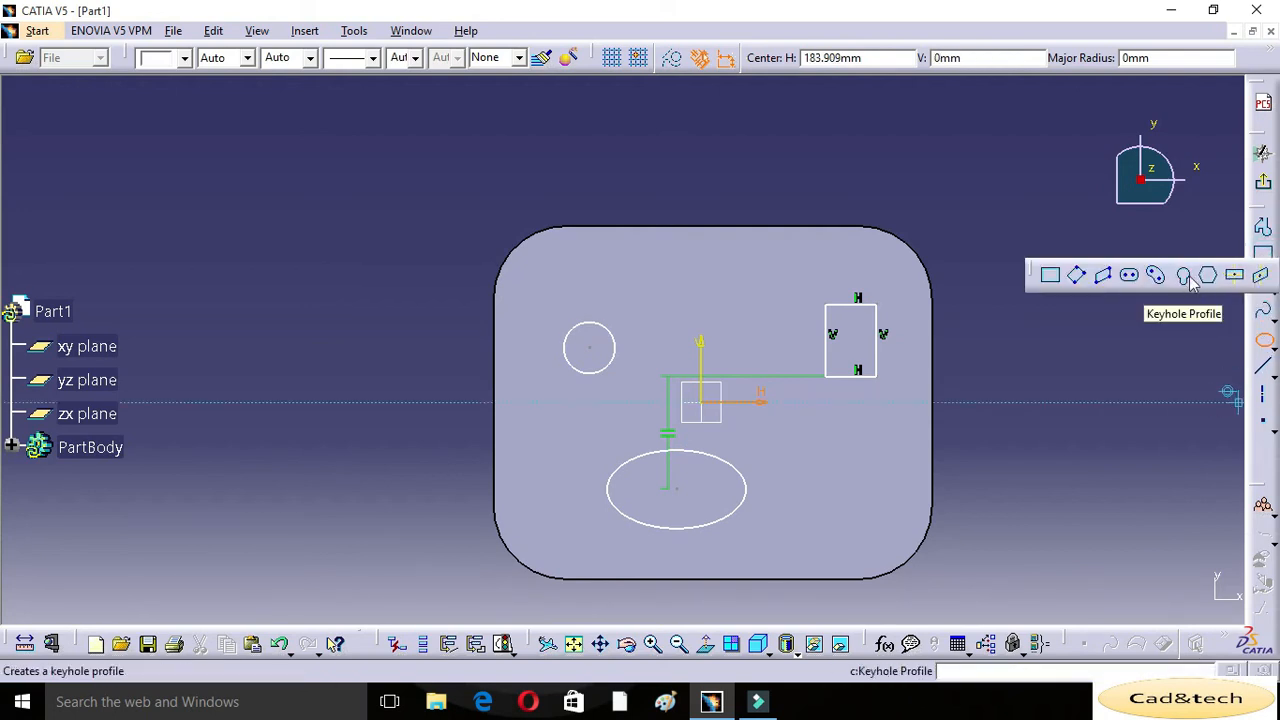
pyautogui.click(1208, 276)
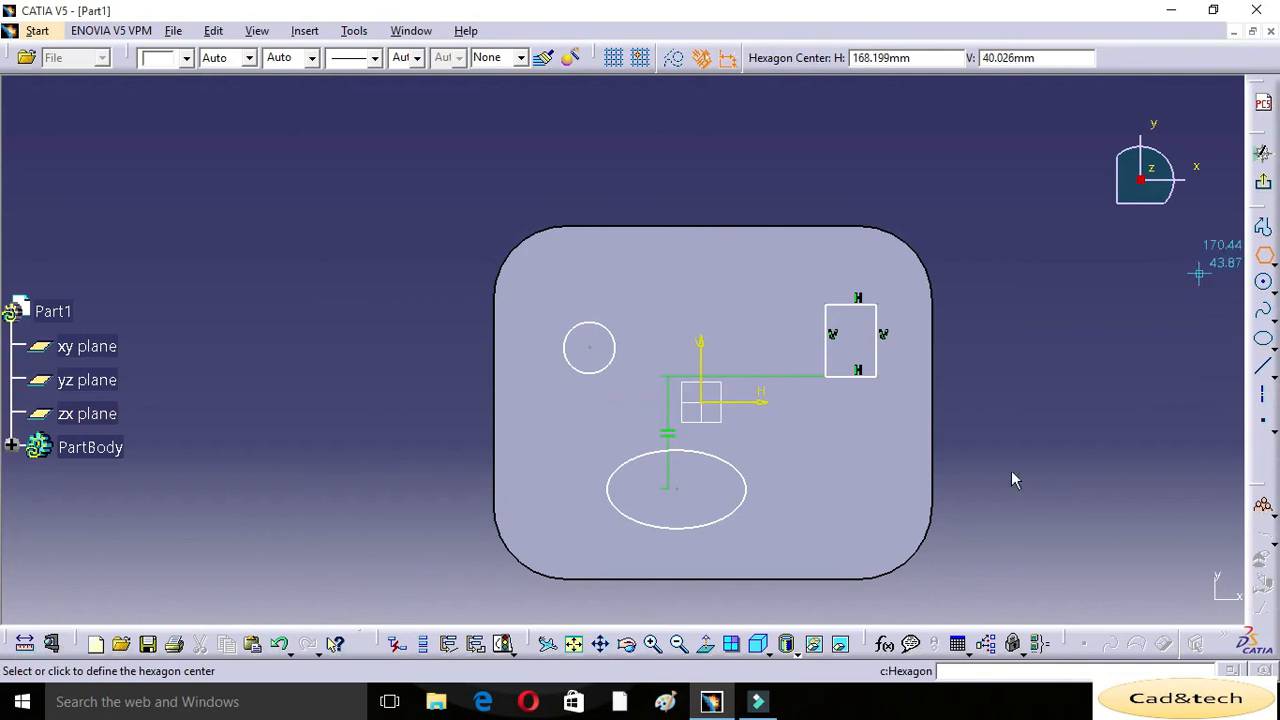
pyautogui.click(862, 480)
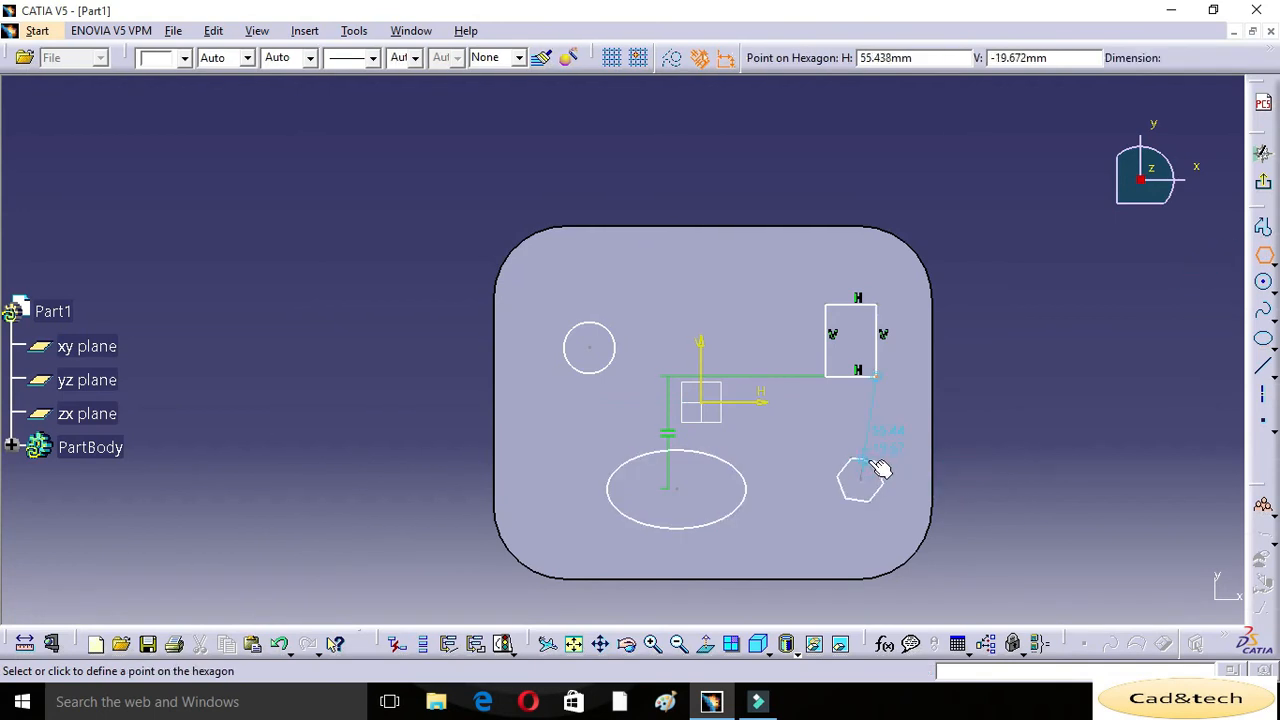
pyautogui.click(881, 466)
pyautogui.click(1033, 458)
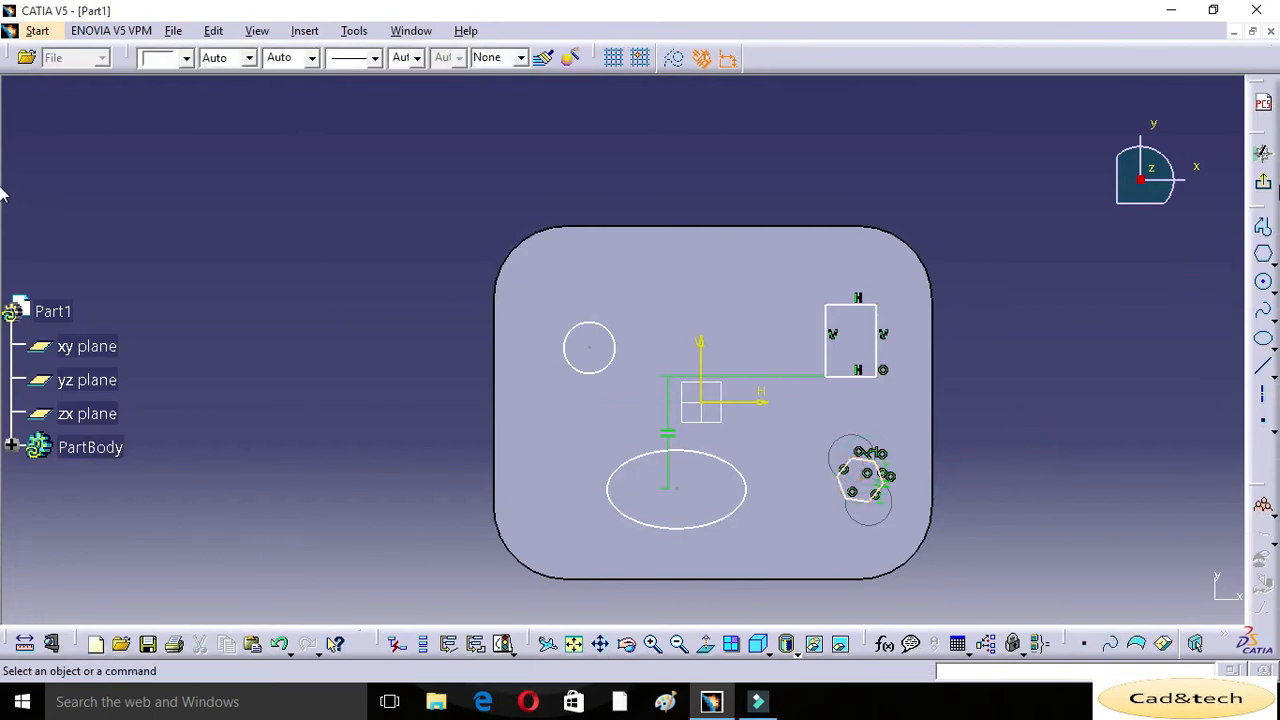
pyautogui.click(1264, 188)
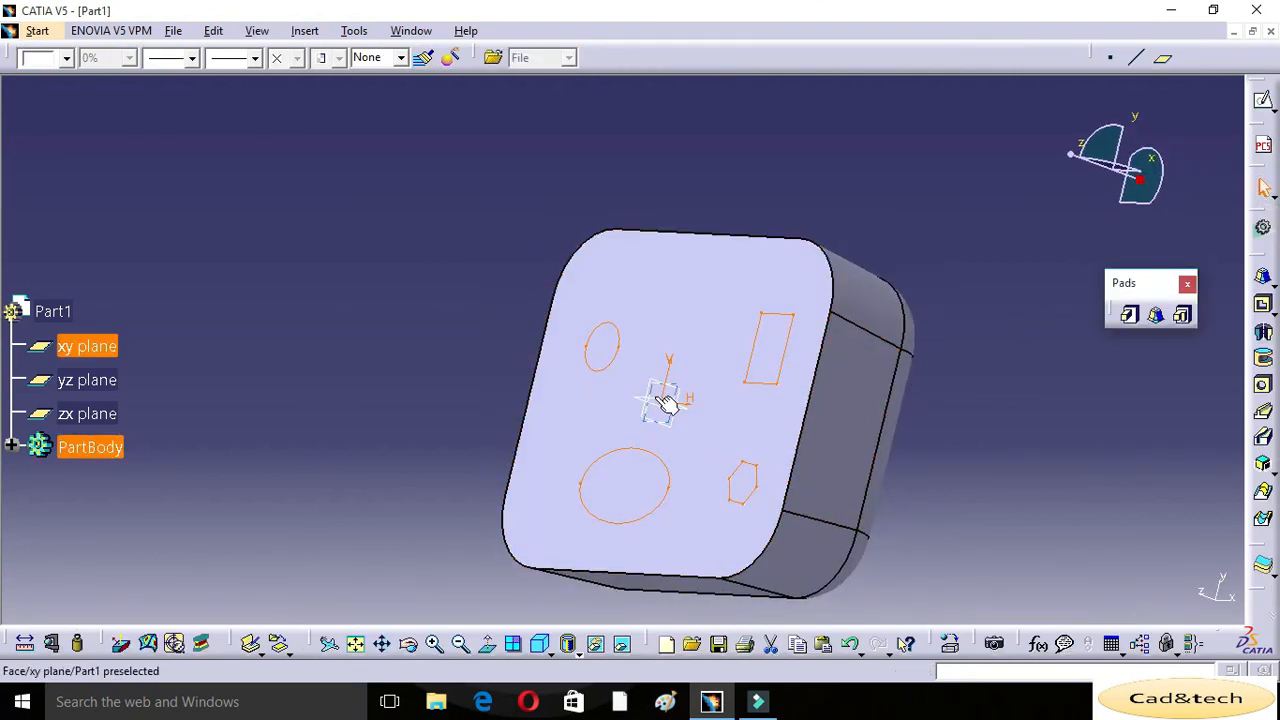
# Start a Multi-Pad from the four-profile sketch and pull out the rectangle 23 mm, circle 36 mm, ellipse 24 mm and hexagon 19 mm
pyautogui.click(410, 645)
pyautogui.moveTo(486, 603)
pyautogui.mouseDown()
pyautogui.moveTo(500, 531)
pyautogui.moveTo(606, 451)
pyautogui.moveTo(822, 365)
pyautogui.mouseUp()
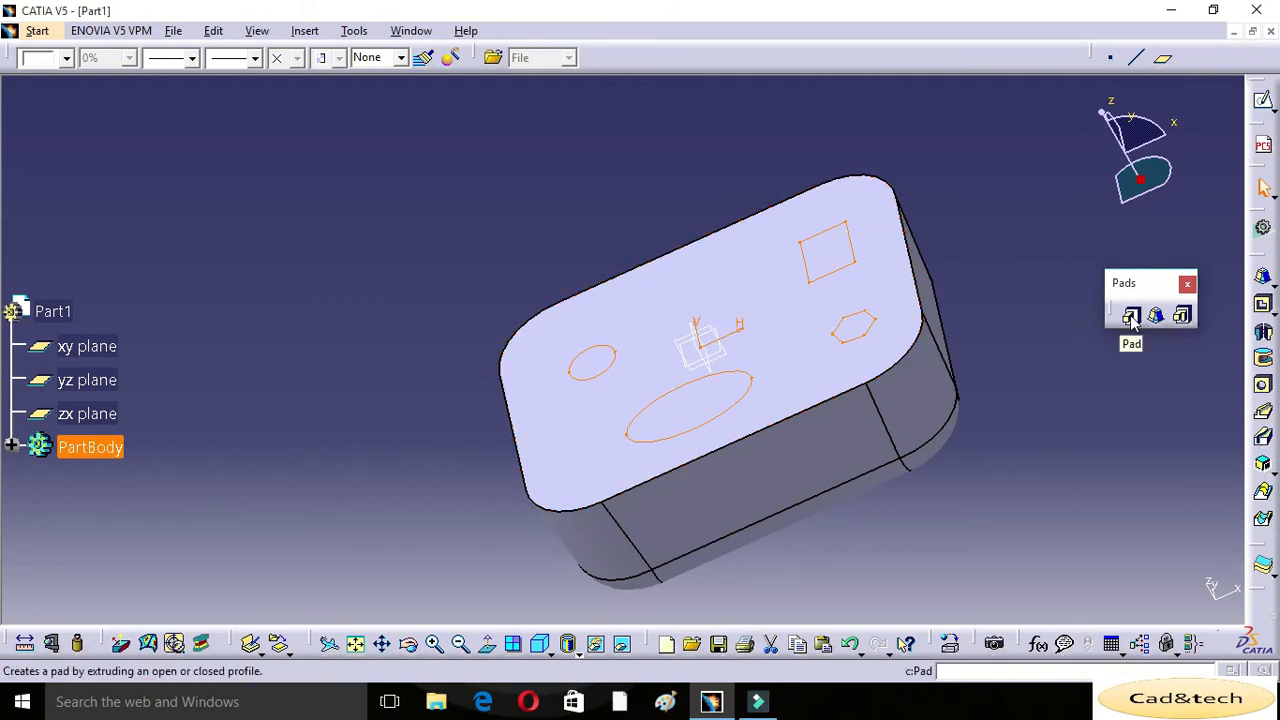
pyautogui.click(794, 300)
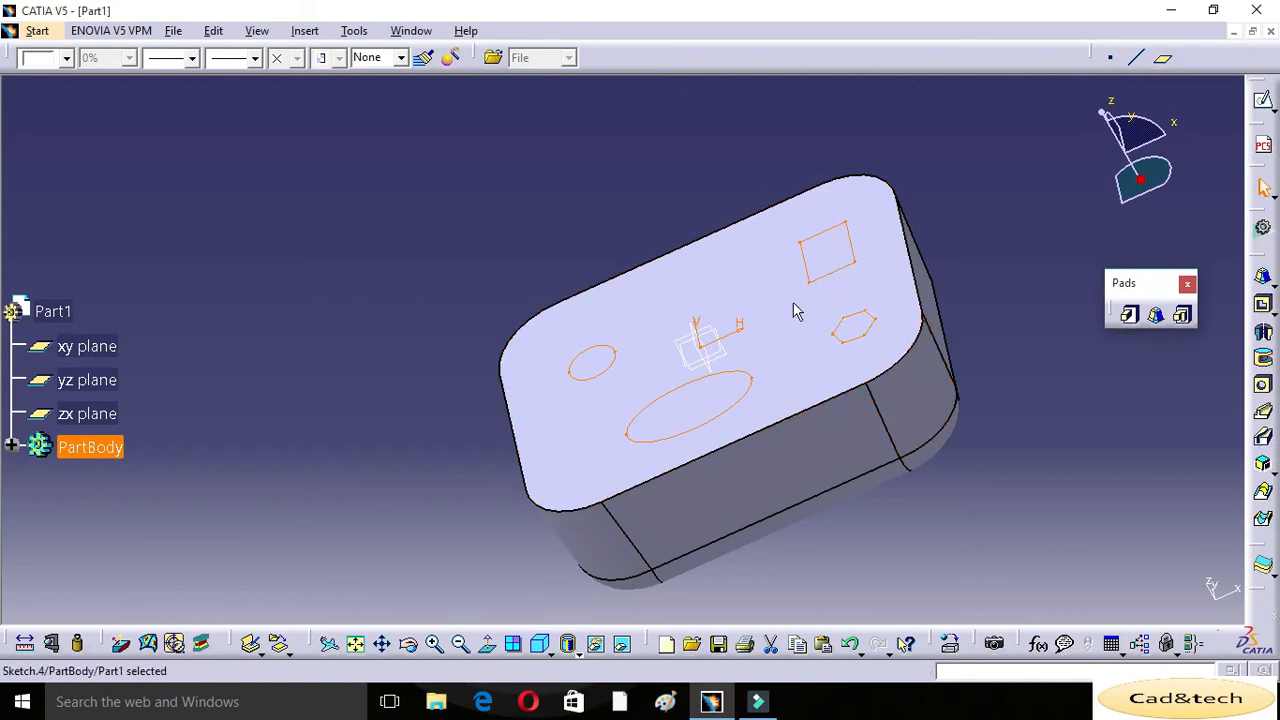
pyautogui.click(1185, 316)
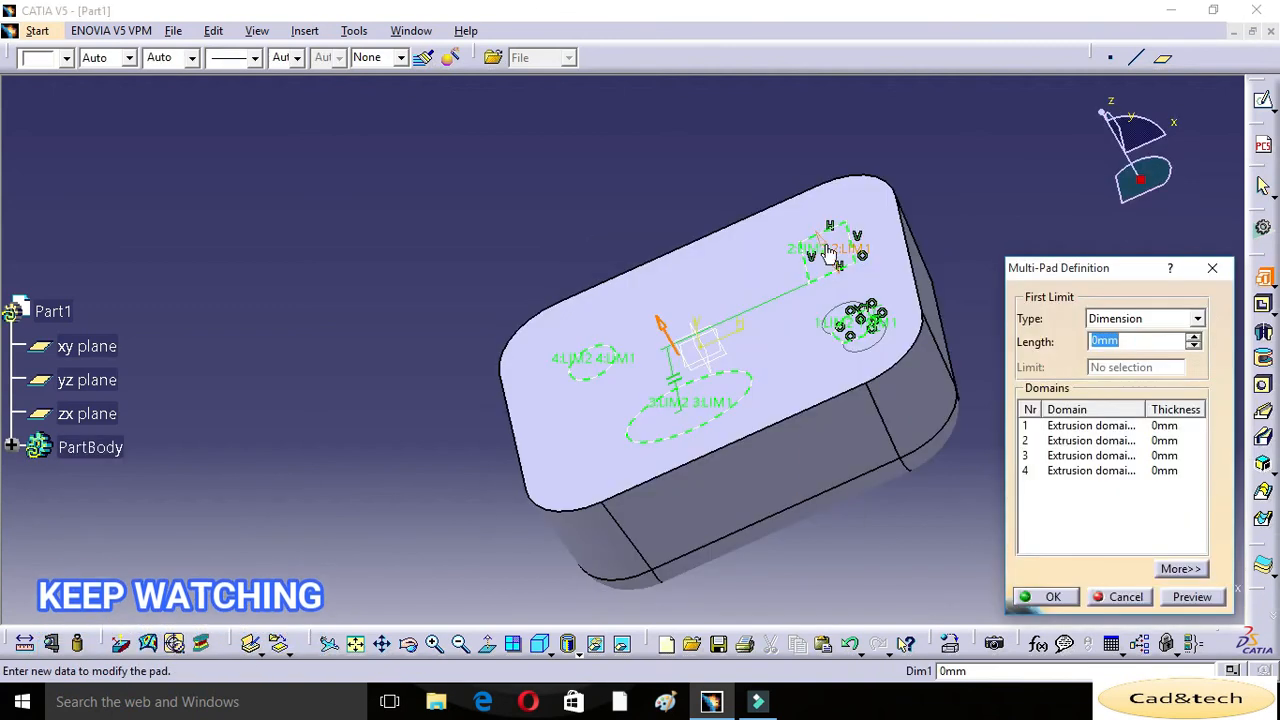
pyautogui.moveTo(832, 250); pyautogui.dragTo(798, 190)
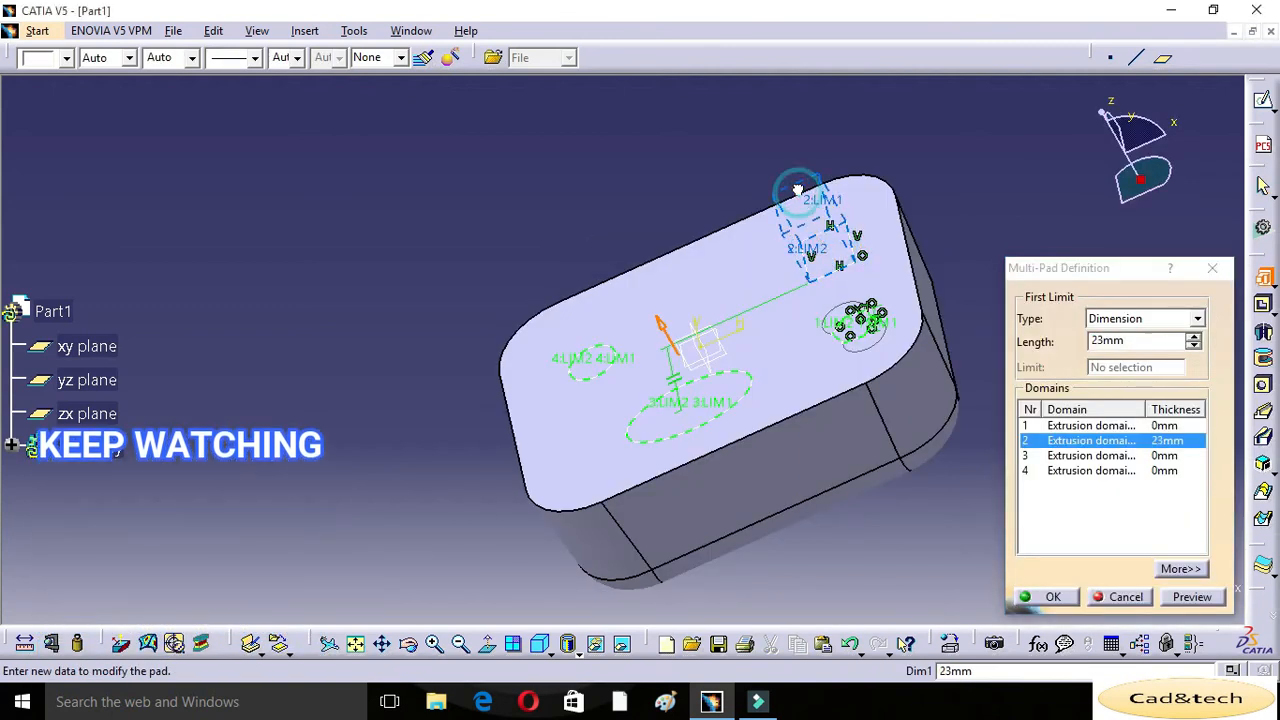
pyautogui.click(590, 355)
pyautogui.moveTo(583, 295); pyautogui.dragTo(552, 280)
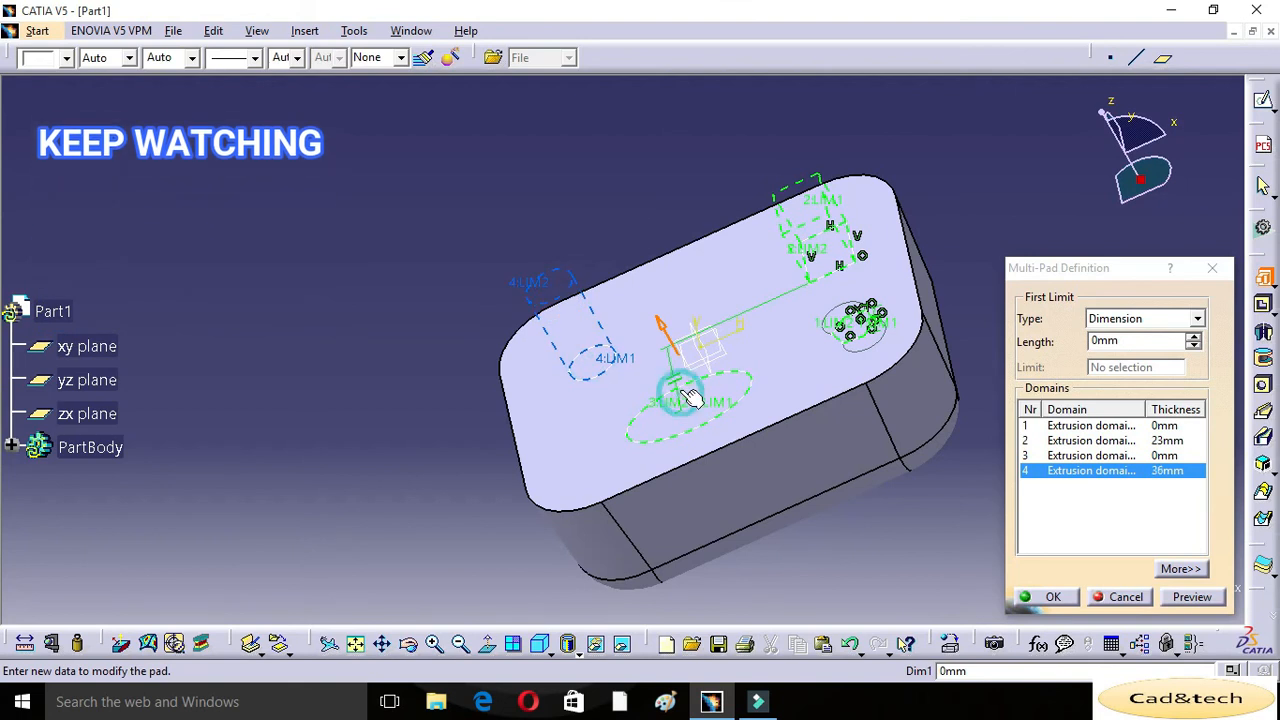
pyautogui.moveTo(714, 403); pyautogui.dragTo(718, 344)
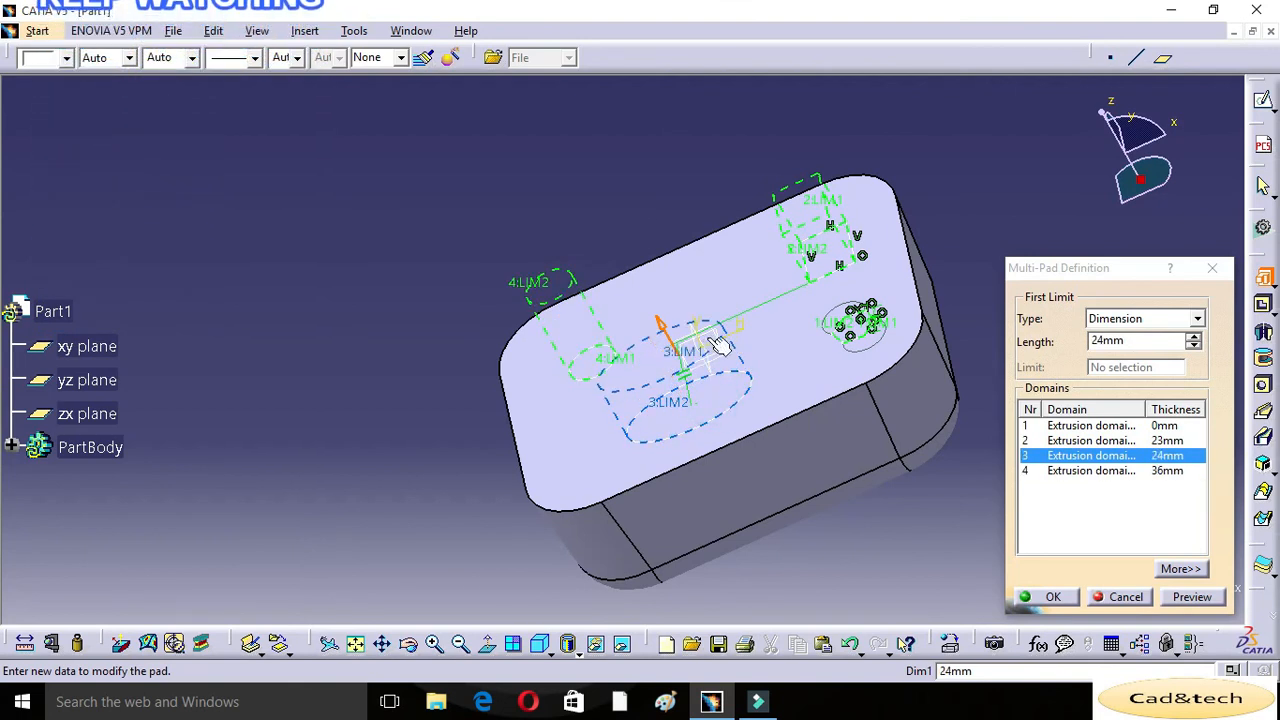
pyautogui.moveTo(858, 322); pyautogui.dragTo(848, 280)
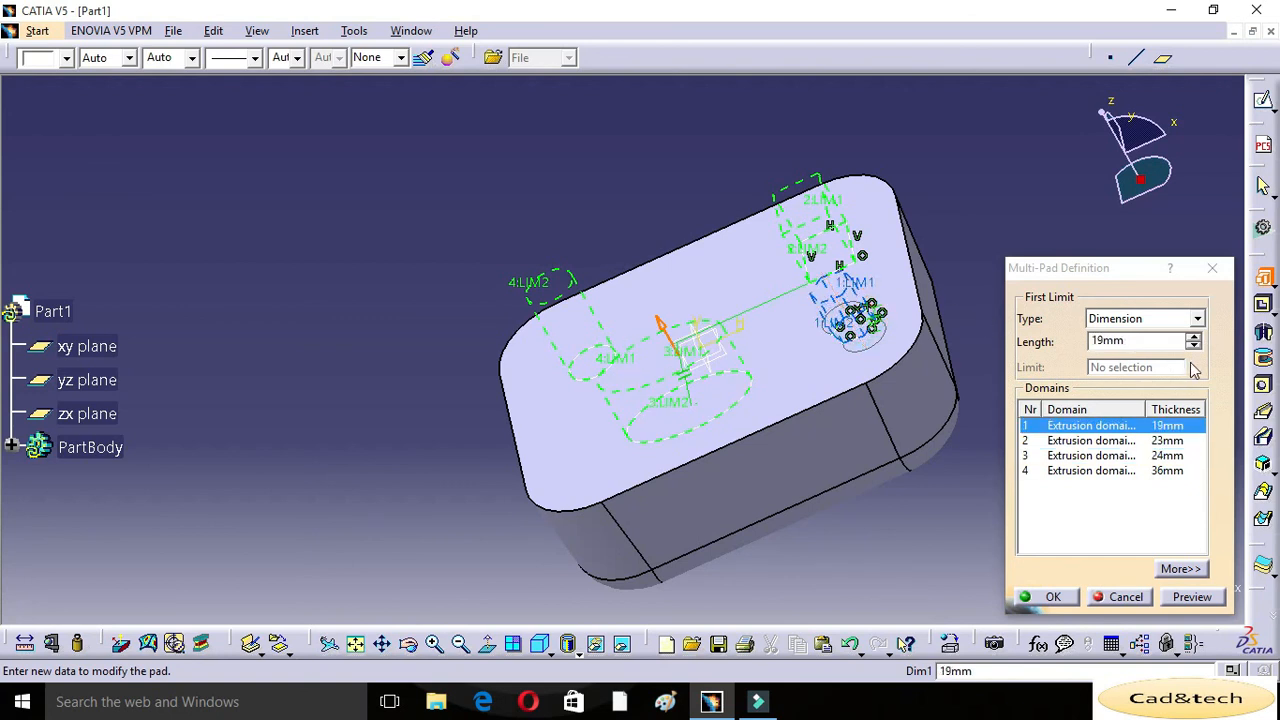
# Set the extrusion length of the rectangle's domain to 25 mm
pyautogui.click(1133, 444)
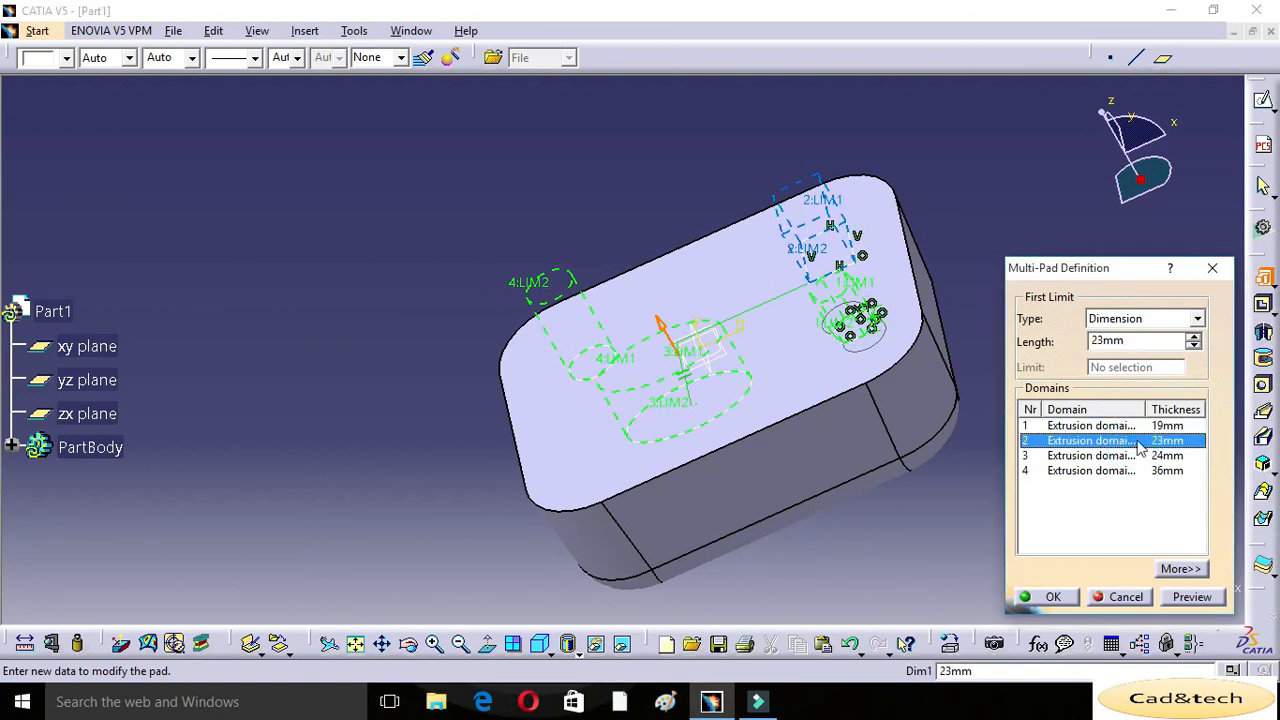
pyautogui.doubleClick(1130, 340)
pyautogui.write('25')
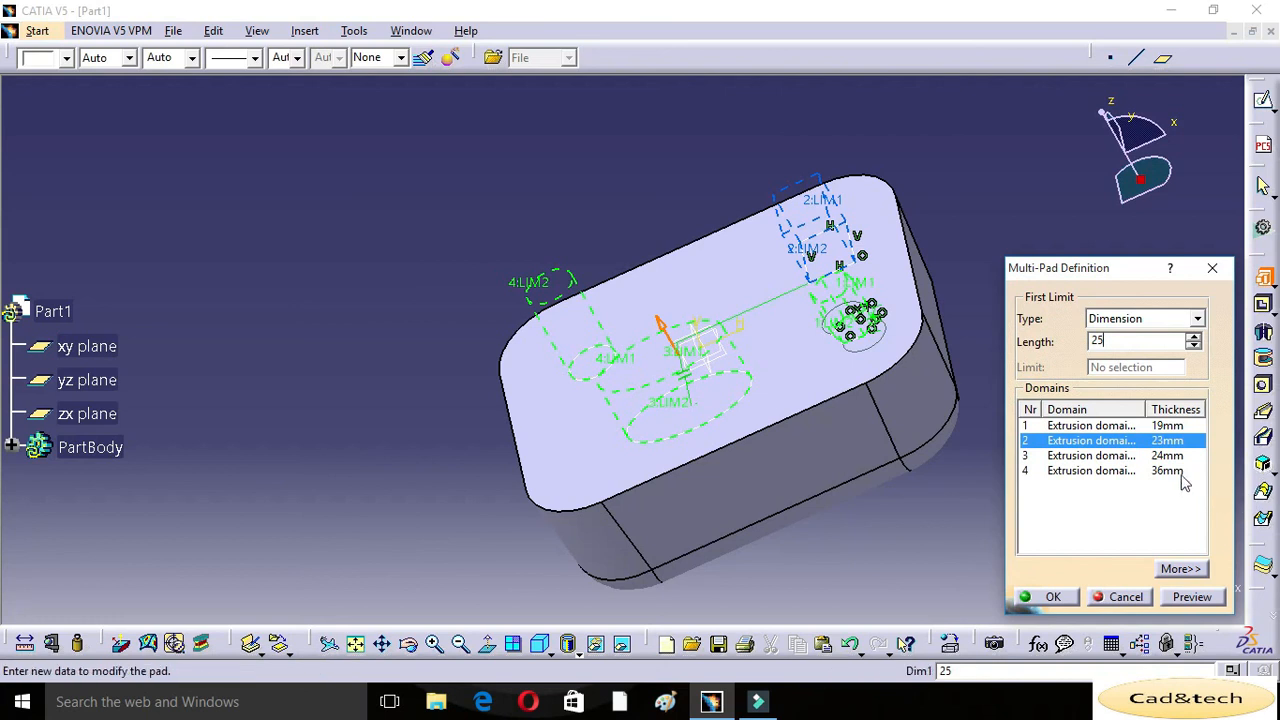
# Set the extrusion length of the ellipse's domain to 30 mm, preview it and create the multi-pad
pyautogui.click(1115, 456)
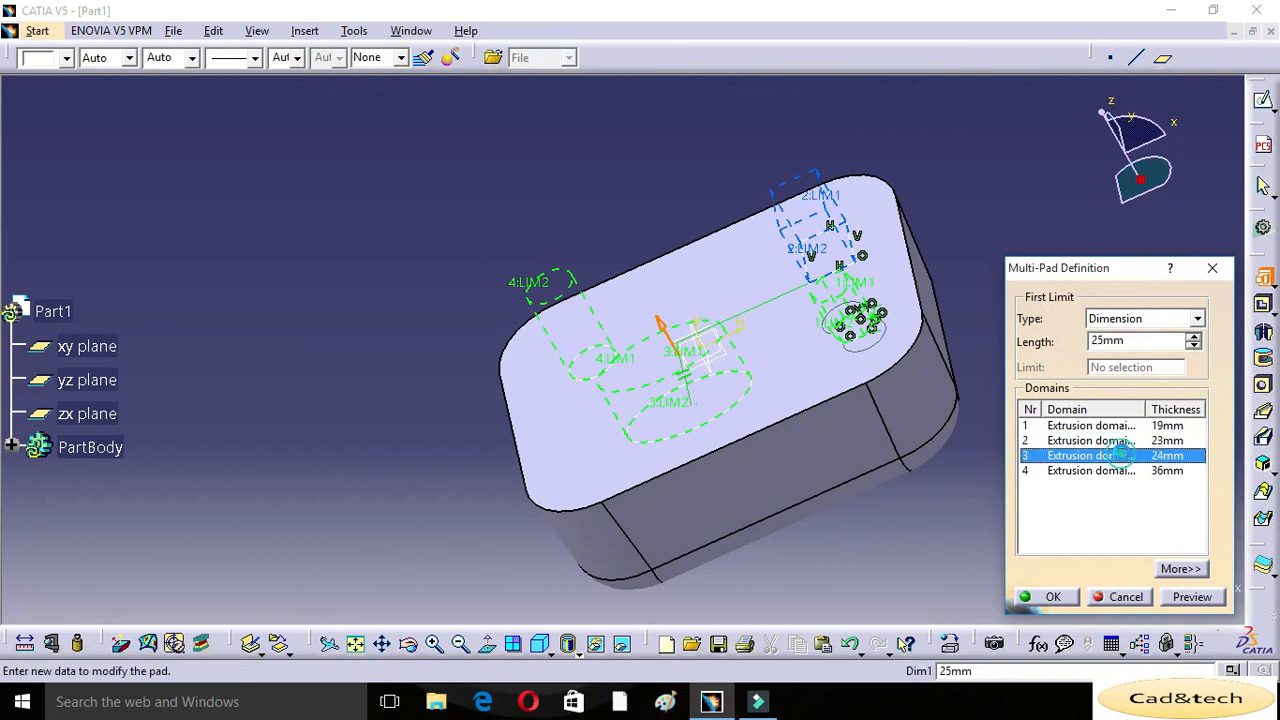
pyautogui.doubleClick(1129, 340)
pyautogui.write('30')
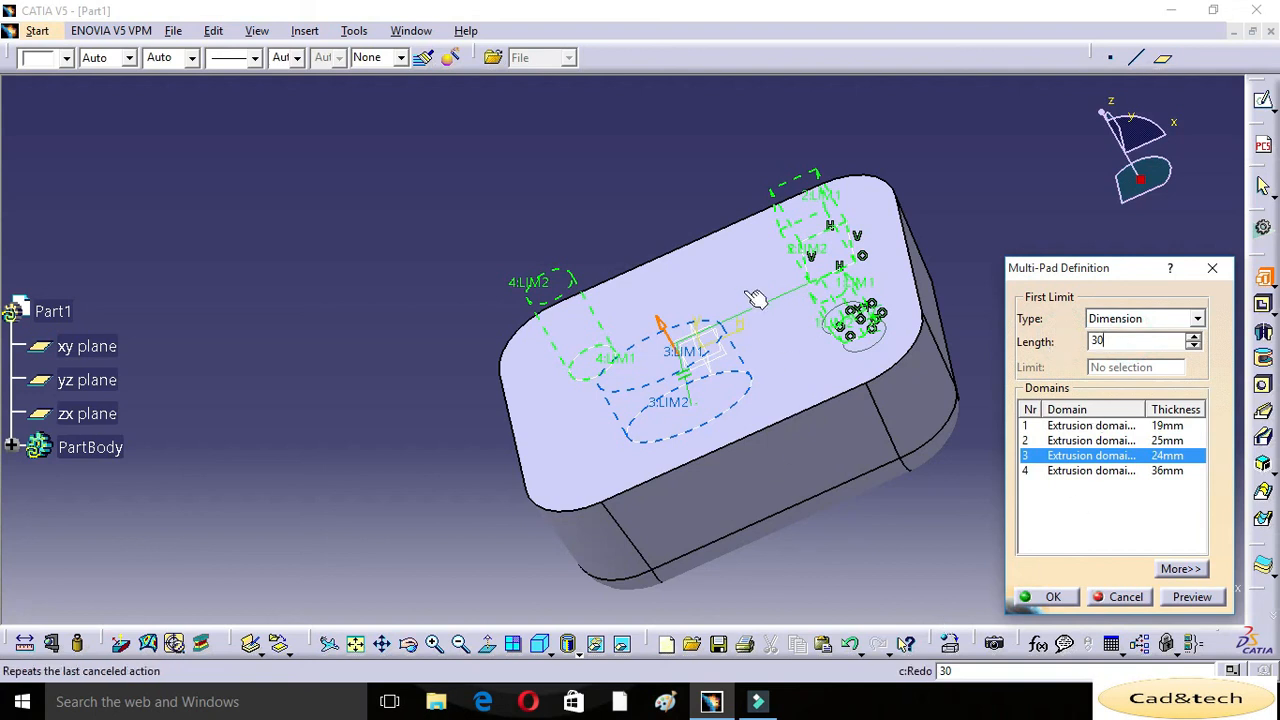
pyautogui.click(940, 527)
pyautogui.click(1192, 596)
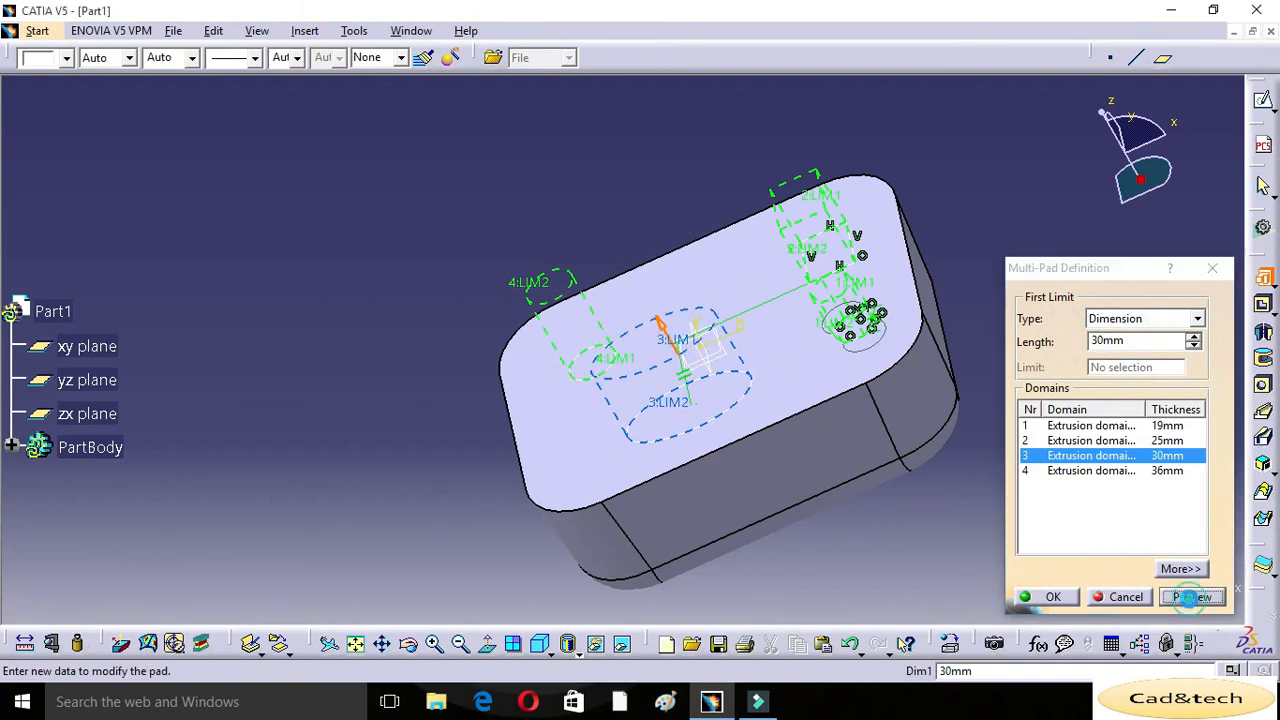
pyautogui.click(1052, 597)
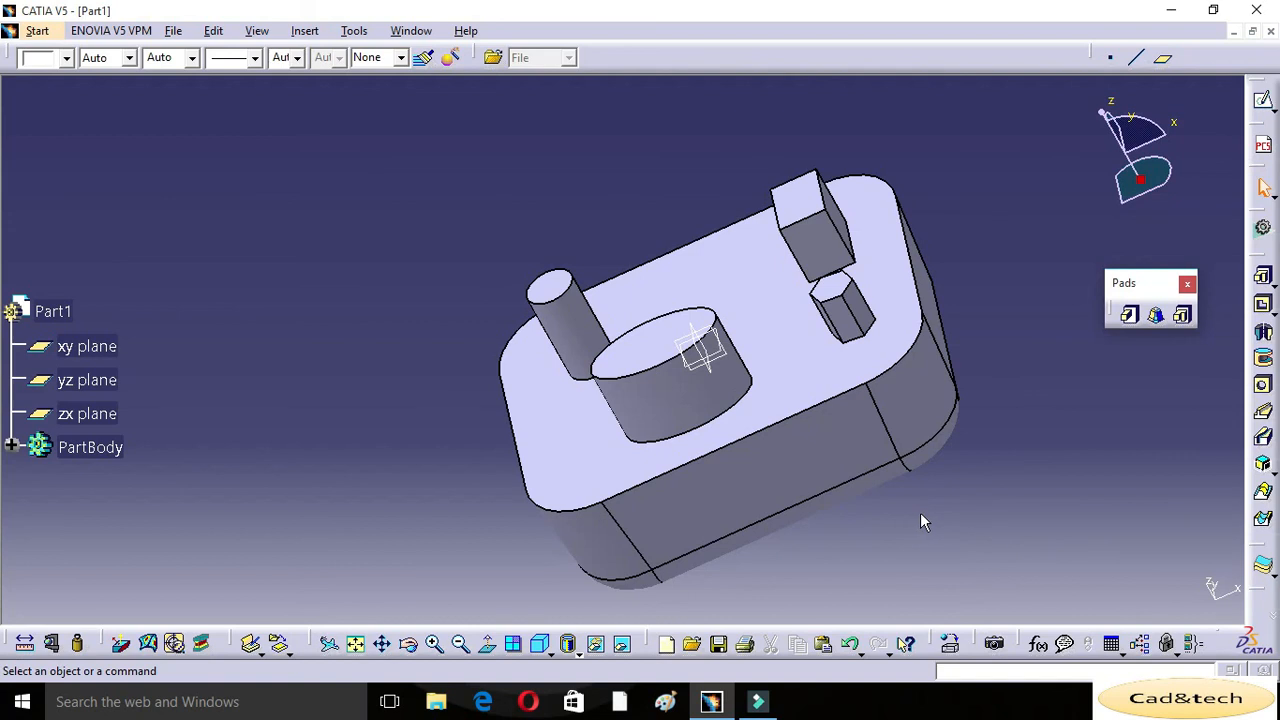
pyautogui.moveTo(886, 429); pyautogui.dragTo(808, 359, button='middle')
pyautogui.moveTo(372, 500); pyautogui.dragTo(655, 490, button='middle')
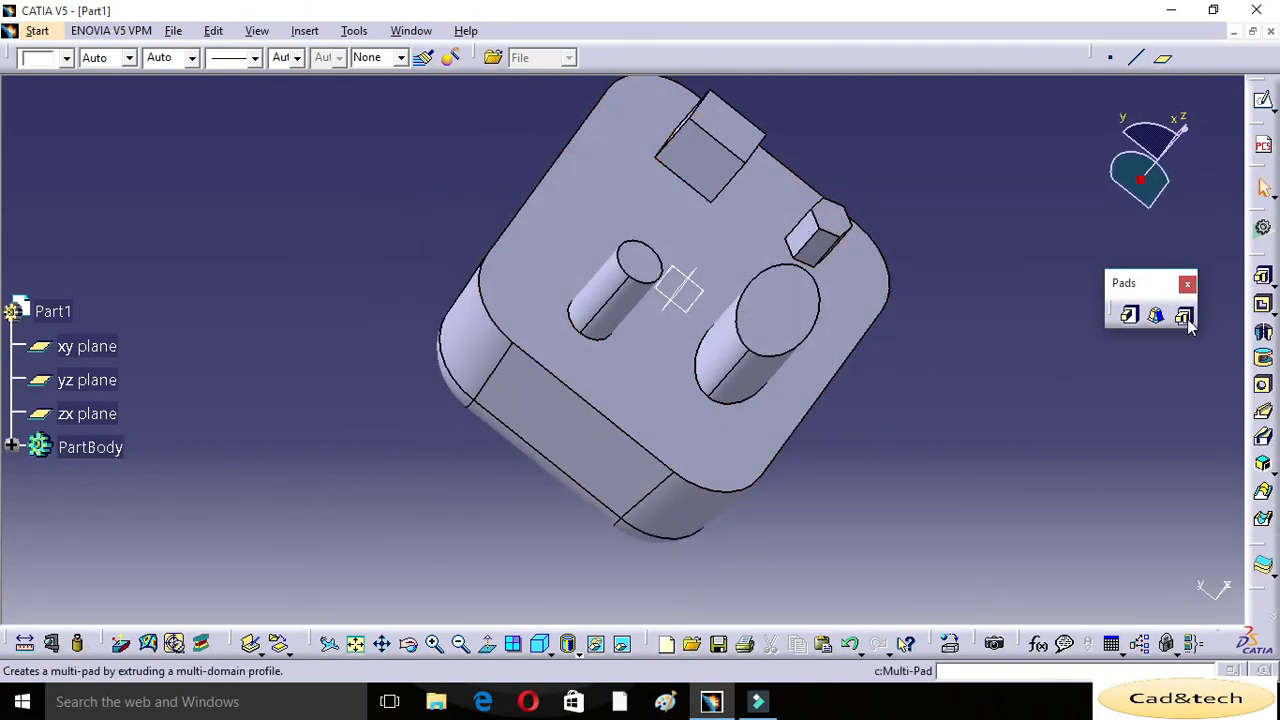